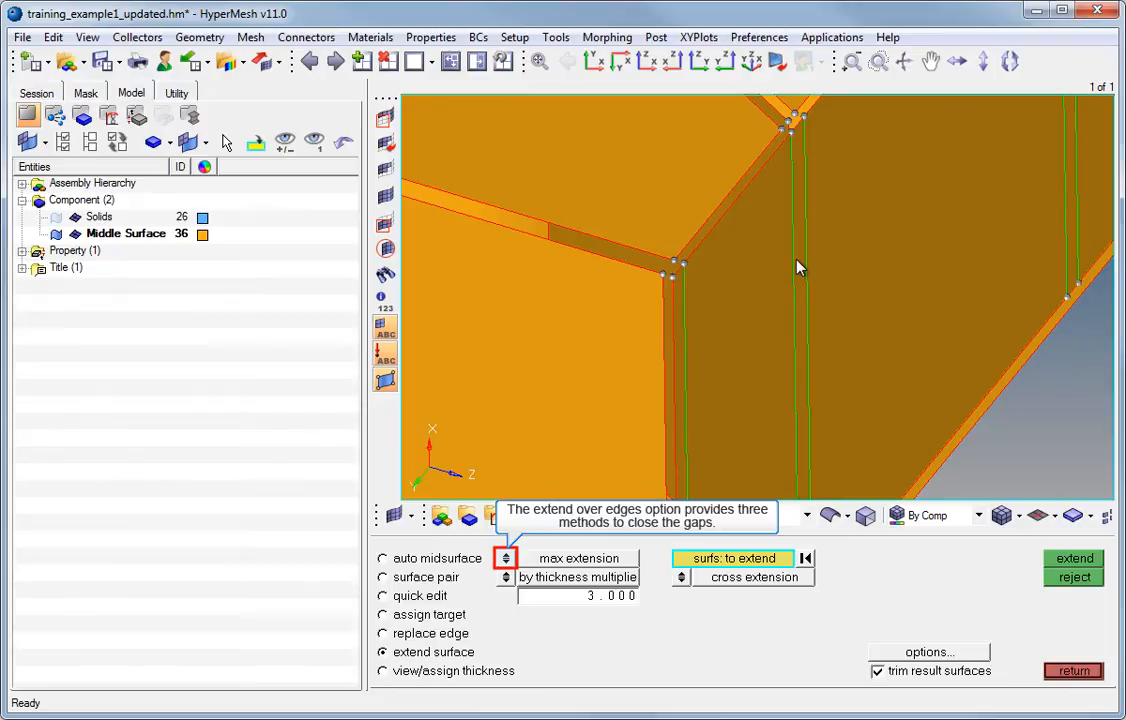
Step: Switch the extension mode to extend over edges and try its by distance and by filling gaps methods
left_click(506, 558)
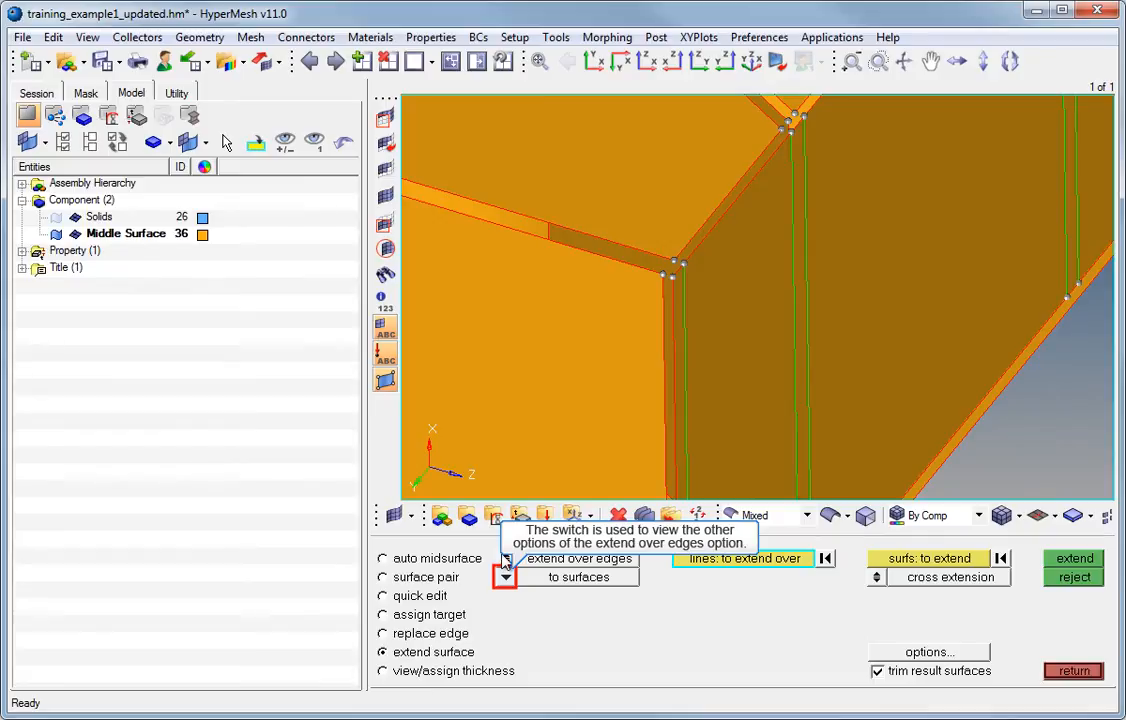
left_click(505, 577)
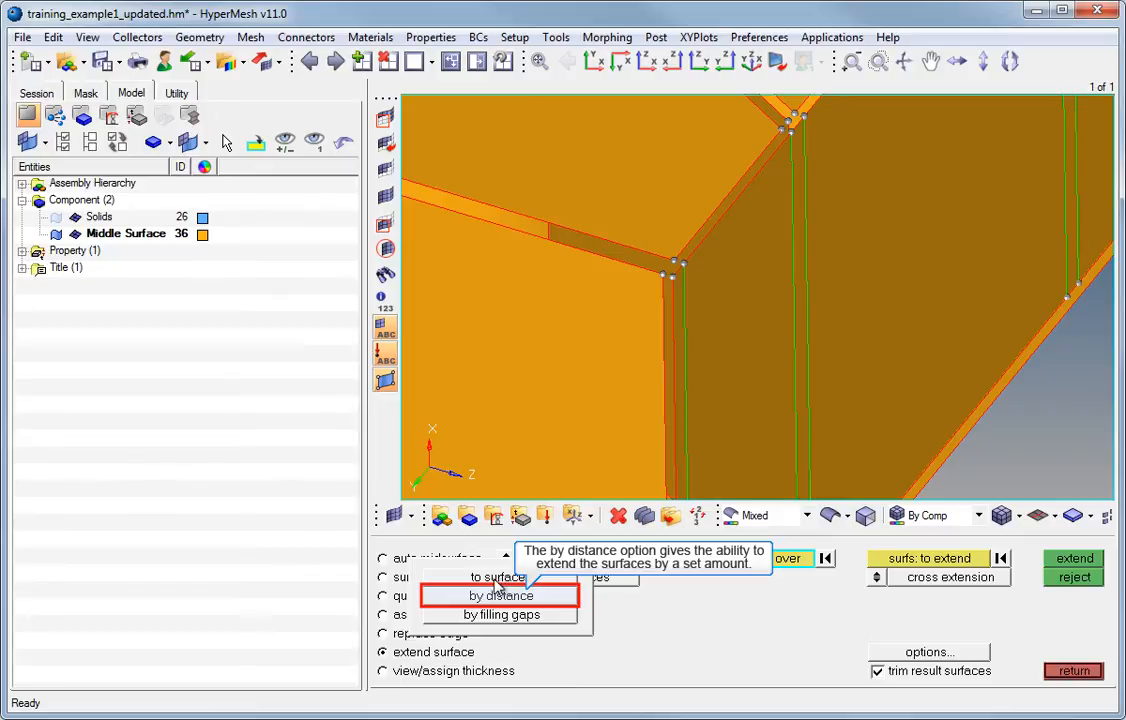
left_click(491, 595)
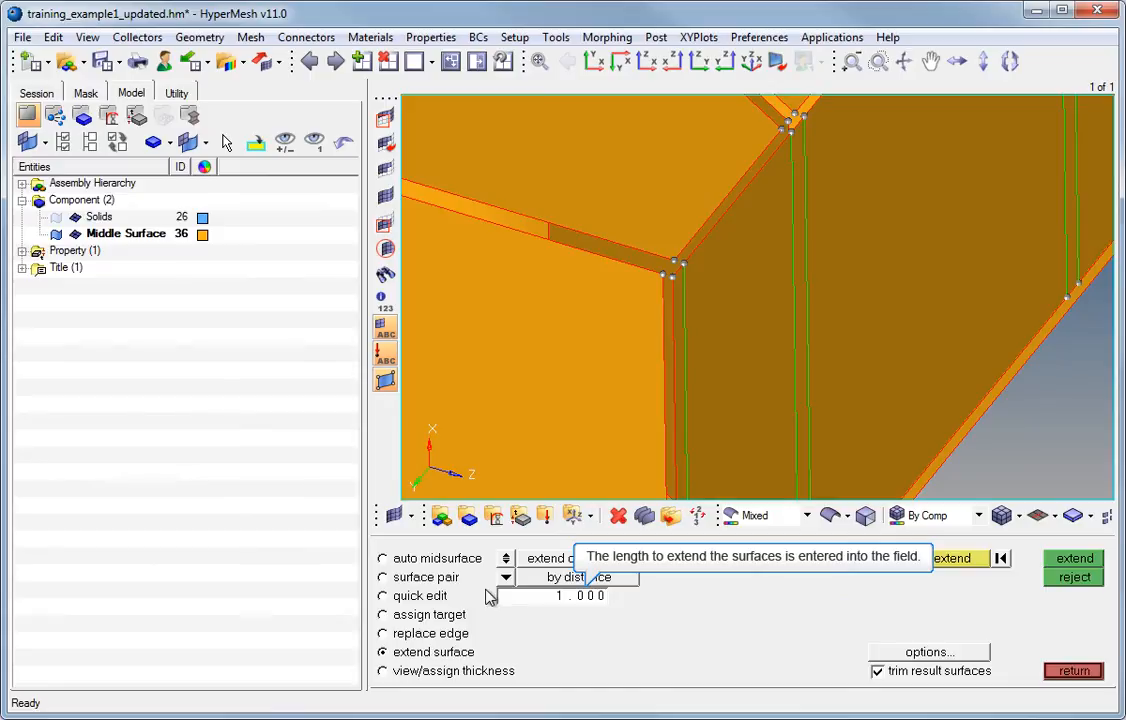
left_click(506, 578)
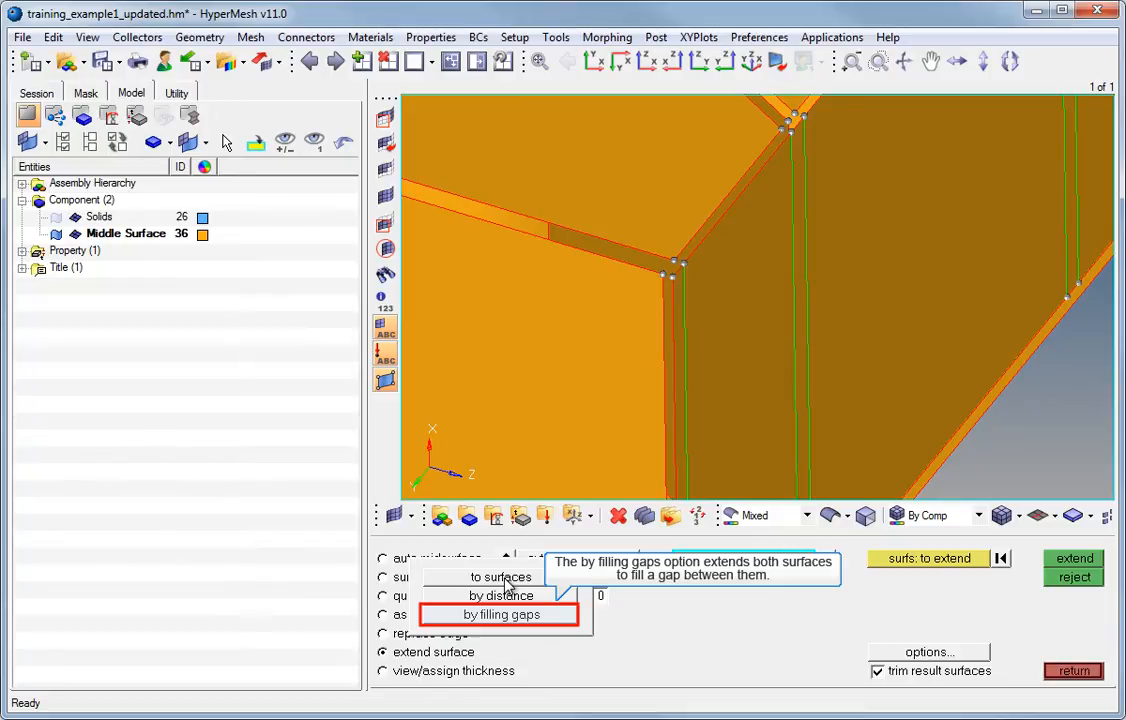
left_click(538, 613)
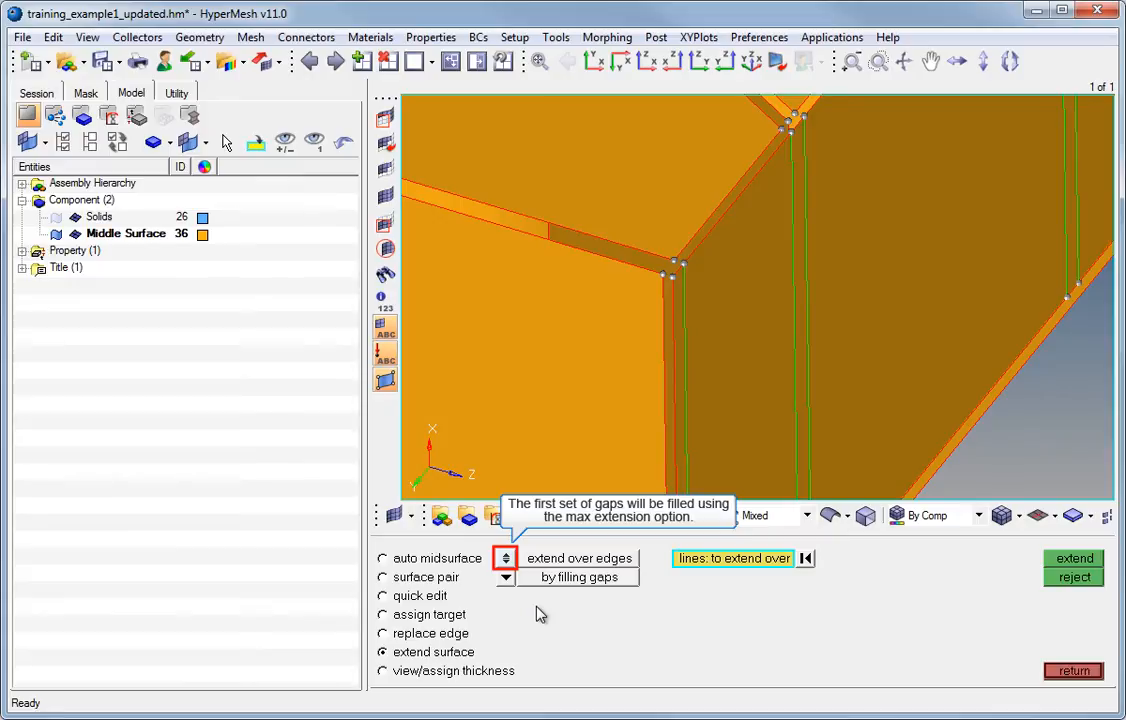
Step: Extend all displayed surfaces using max extension with cross extension and a thickness multiplier of 3
left_click(506, 558)
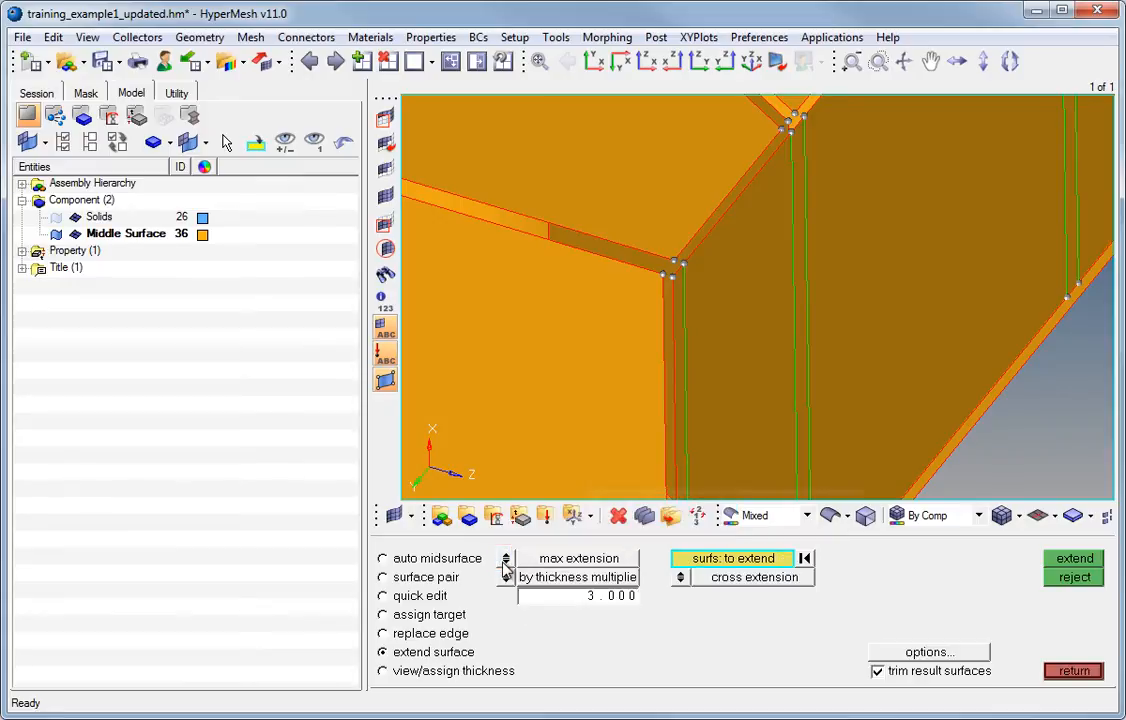
left_click(727, 560)
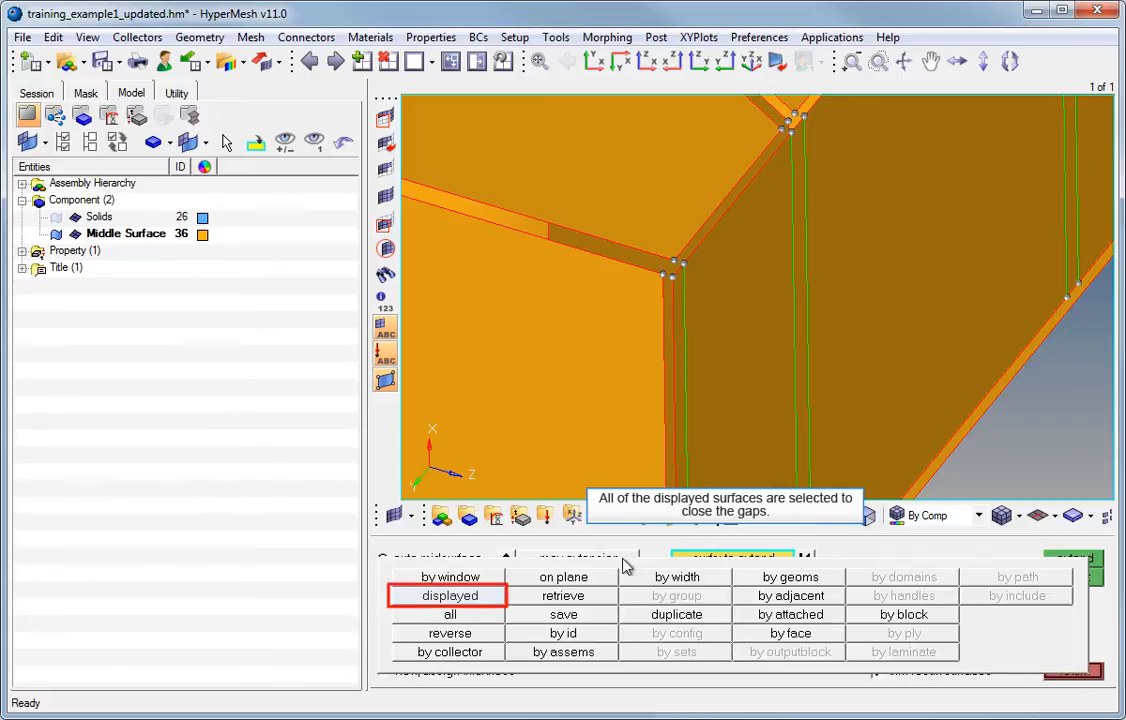
left_click(491, 597)
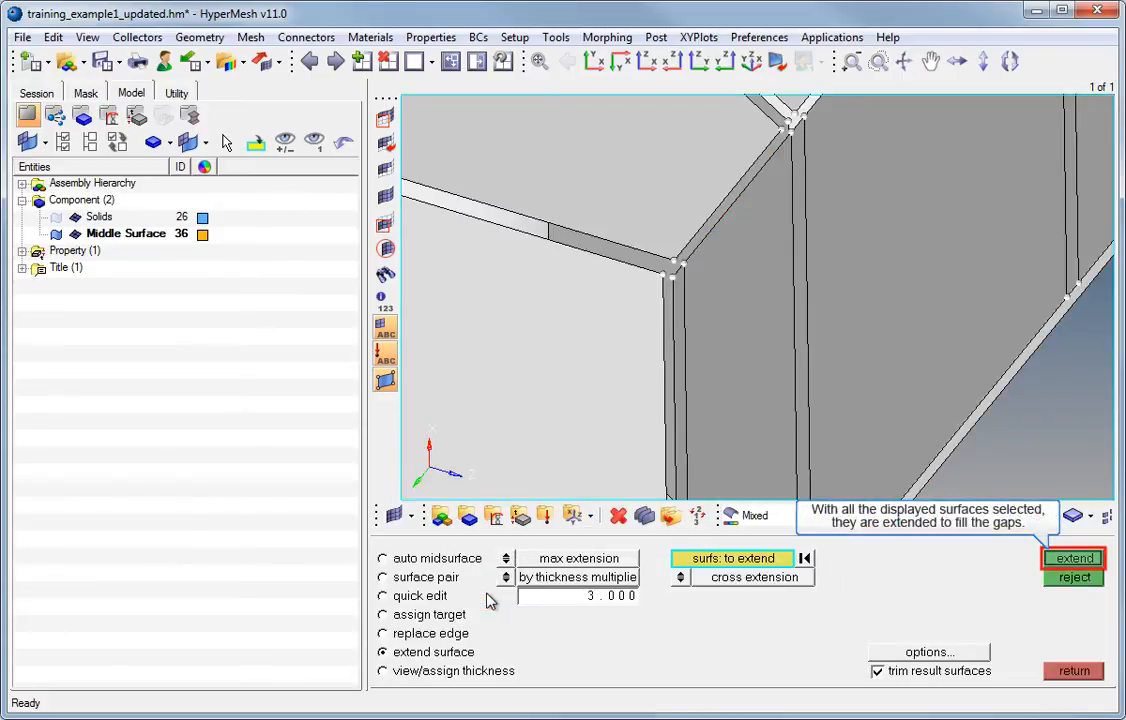
left_click(1073, 558)
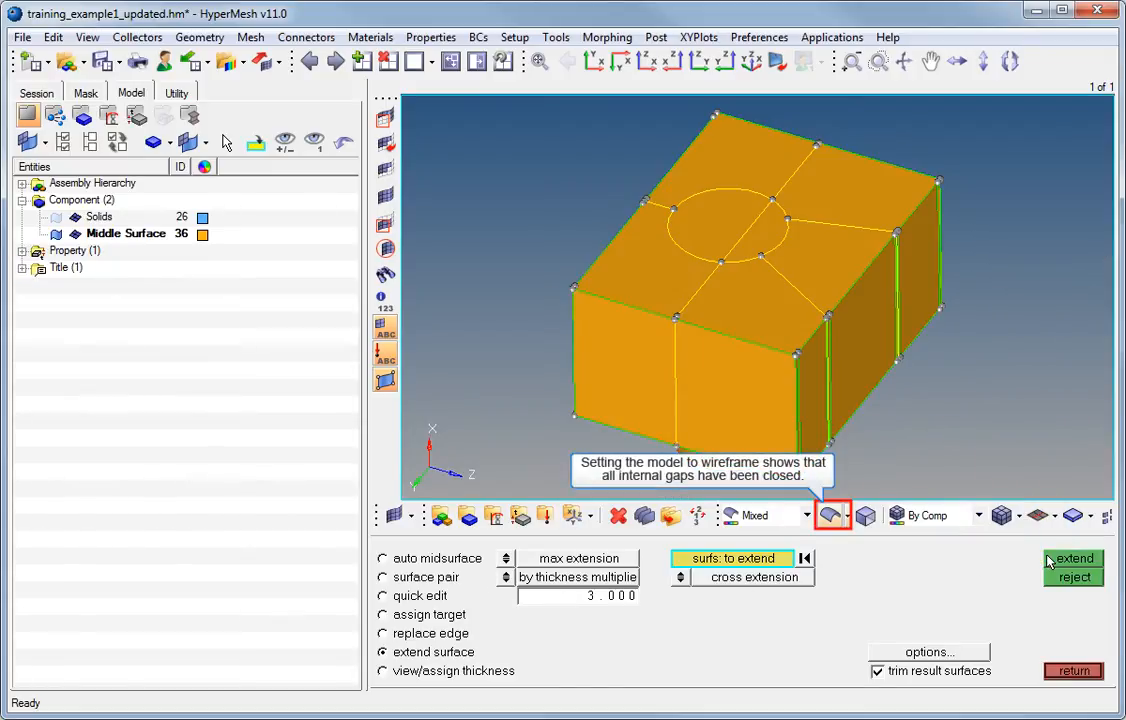
Step: Inspect the model's internal edges in wireframe geometry, and return to shaded geometry with surface edges
left_click(847, 516)
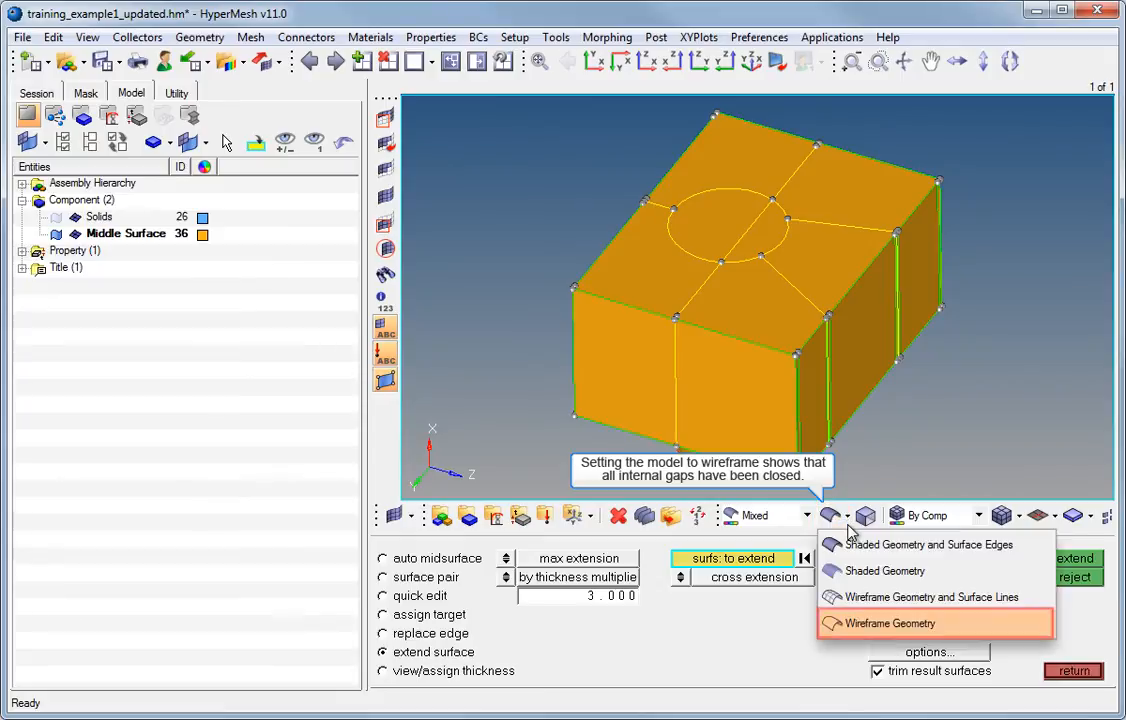
left_click(850, 623)
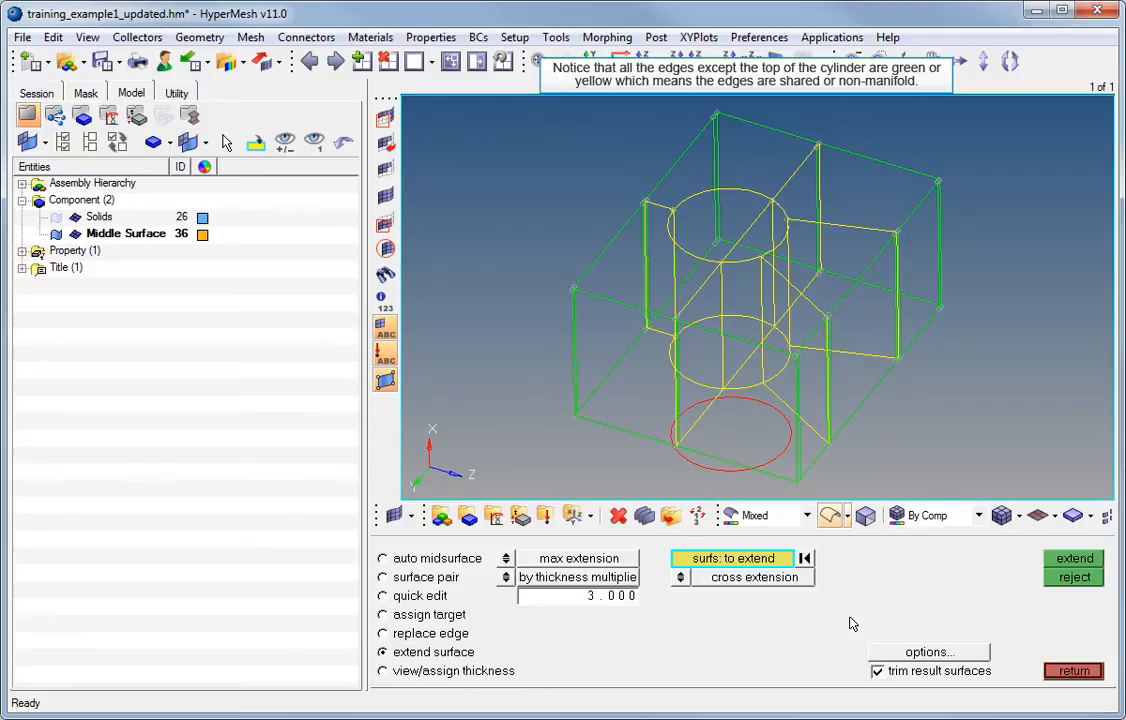
left_click(846, 515)
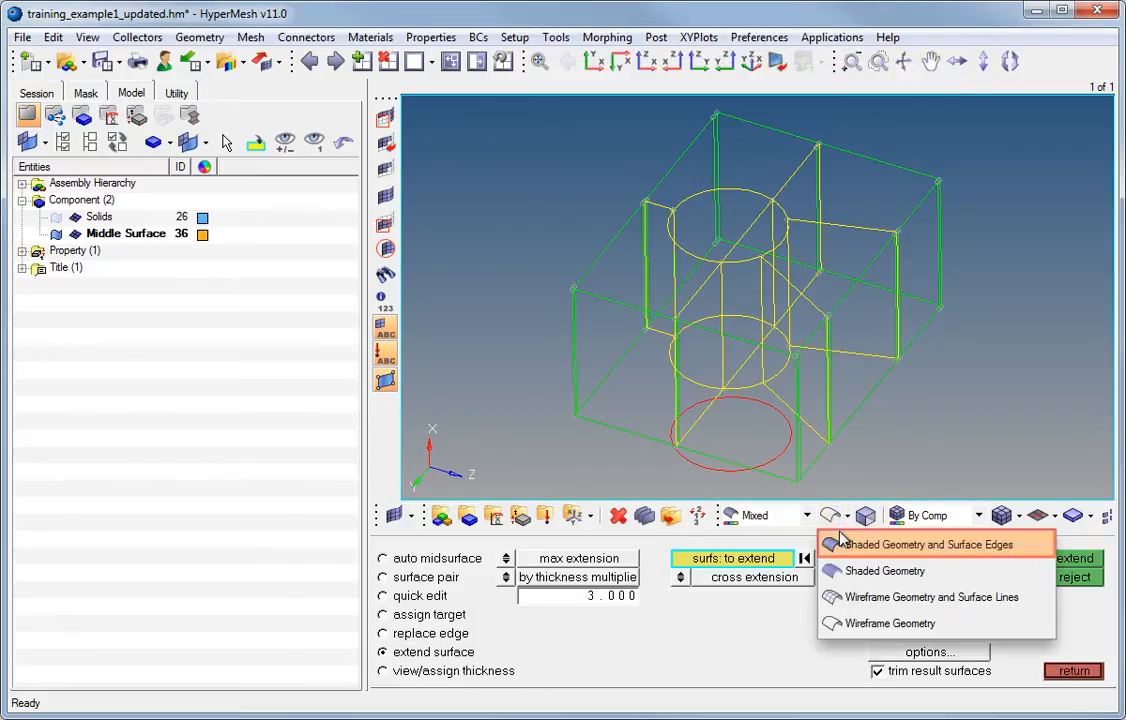
left_click(839, 548)
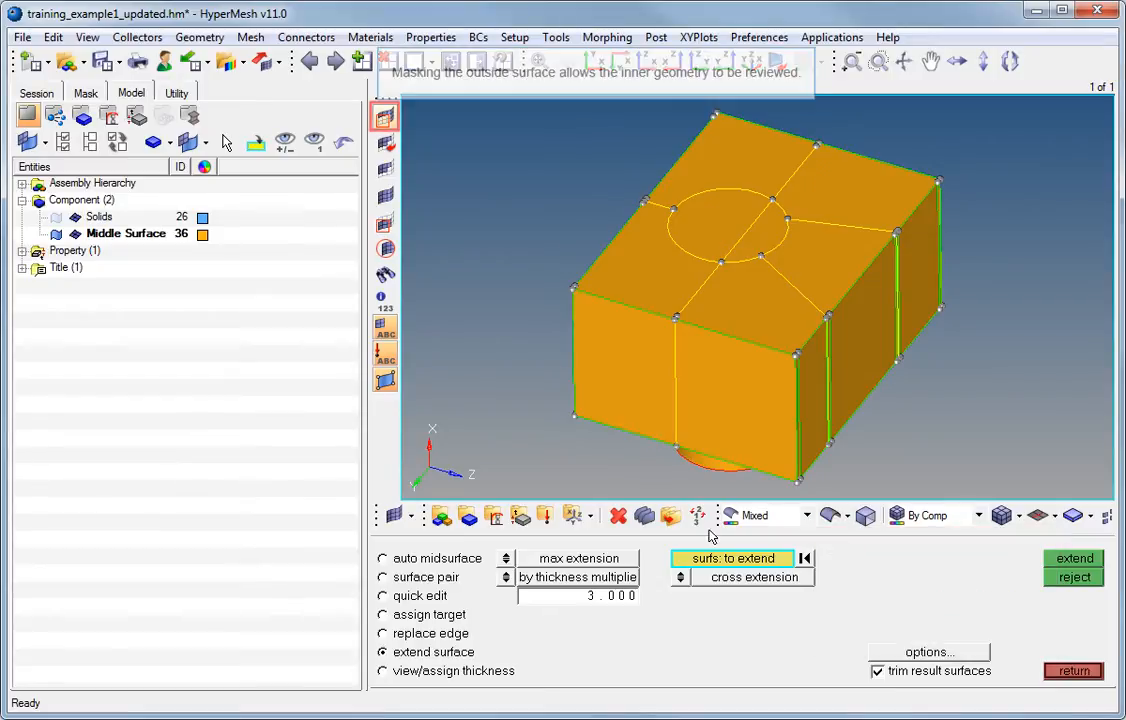
Step: Mask the top surface patch over the box's front-left compartment to review the inner geometry
left_click(386, 119)
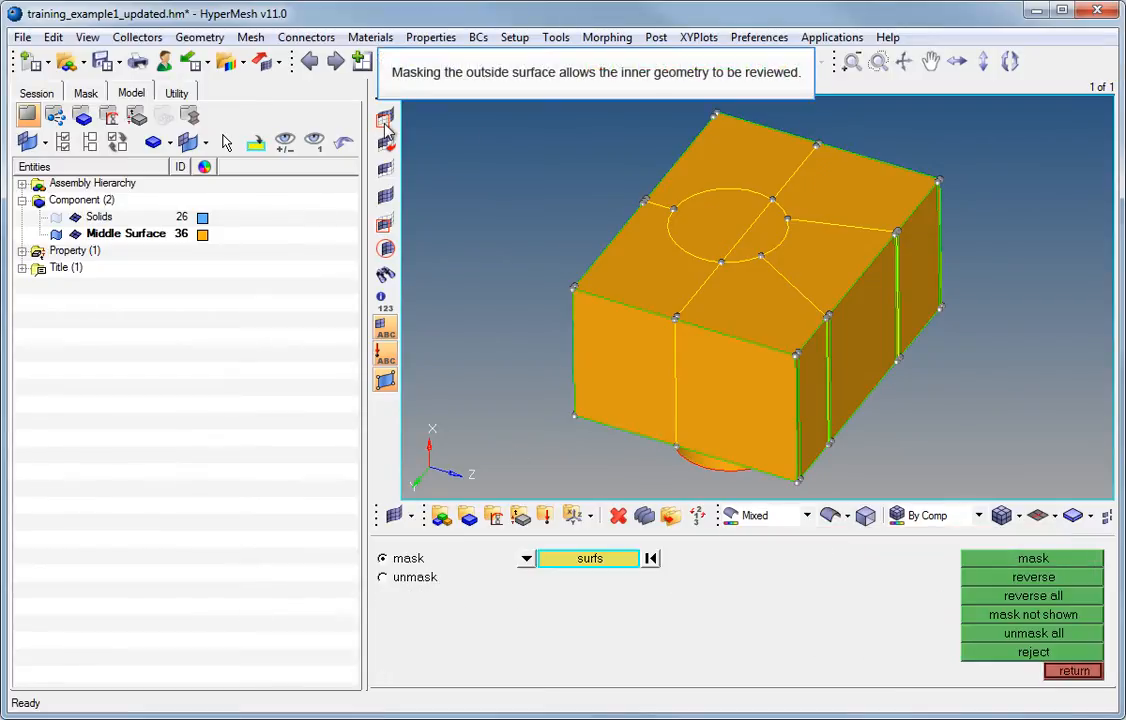
left_click(632, 299)
left_click(975, 560)
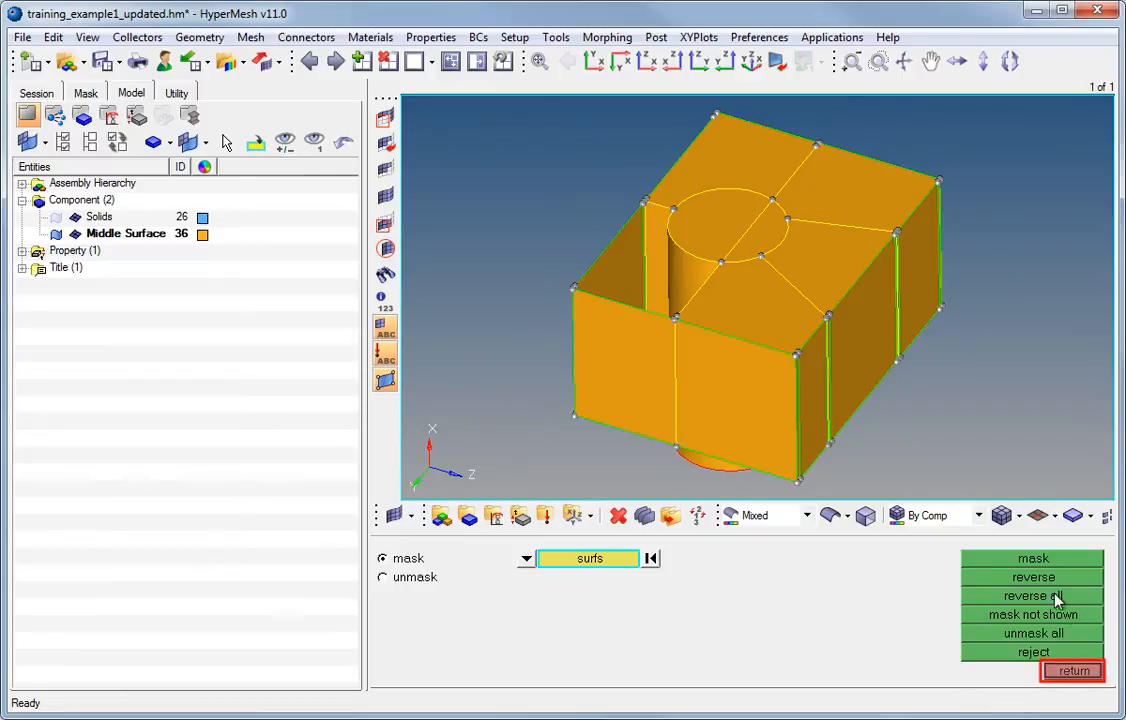
left_click(1078, 671)
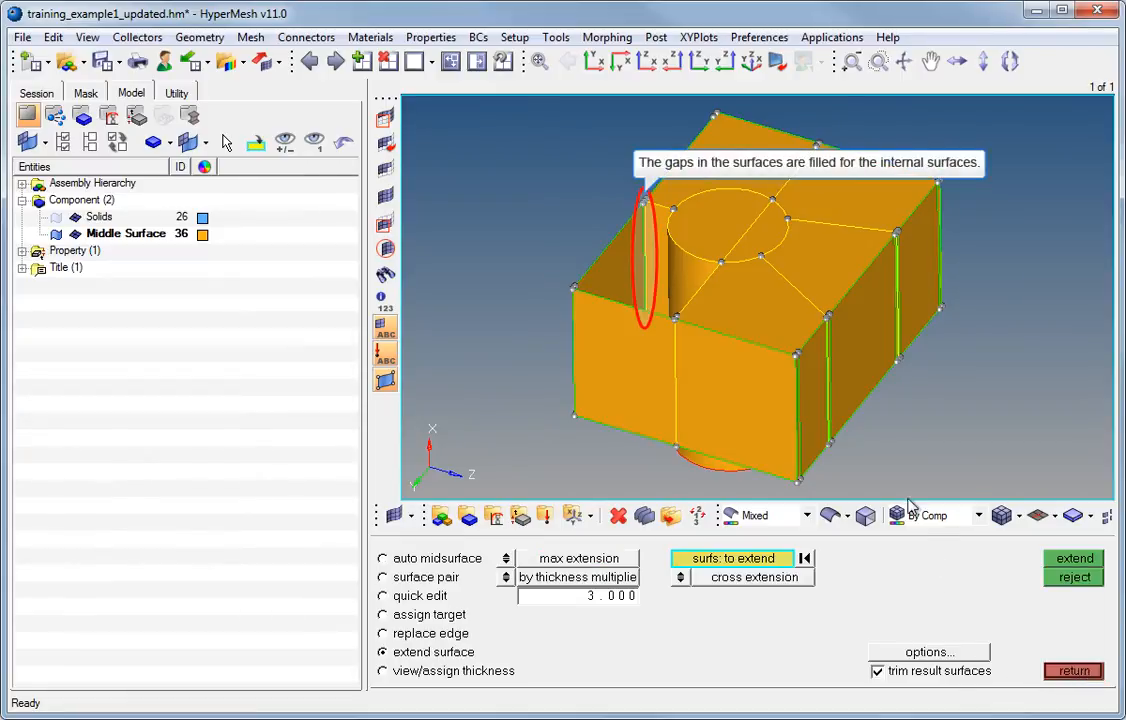
Step: Delete the Middle Surface component and its midsurface geometry
right_click(130, 236)
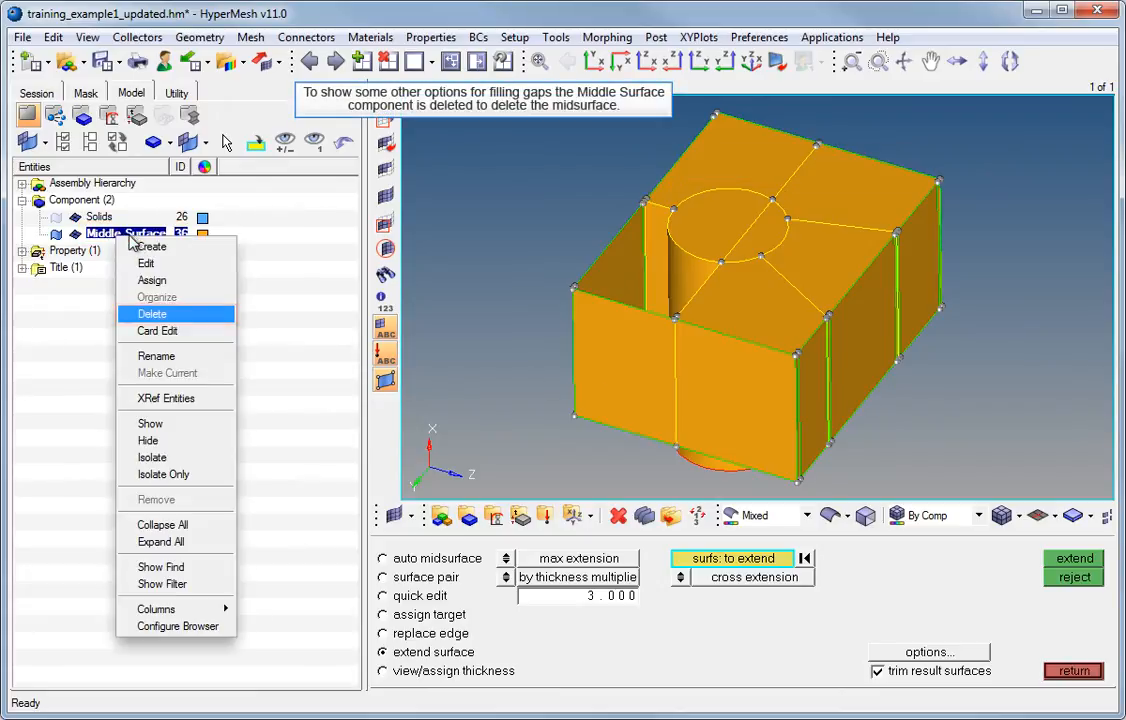
left_click(152, 314)
left_click(305, 391)
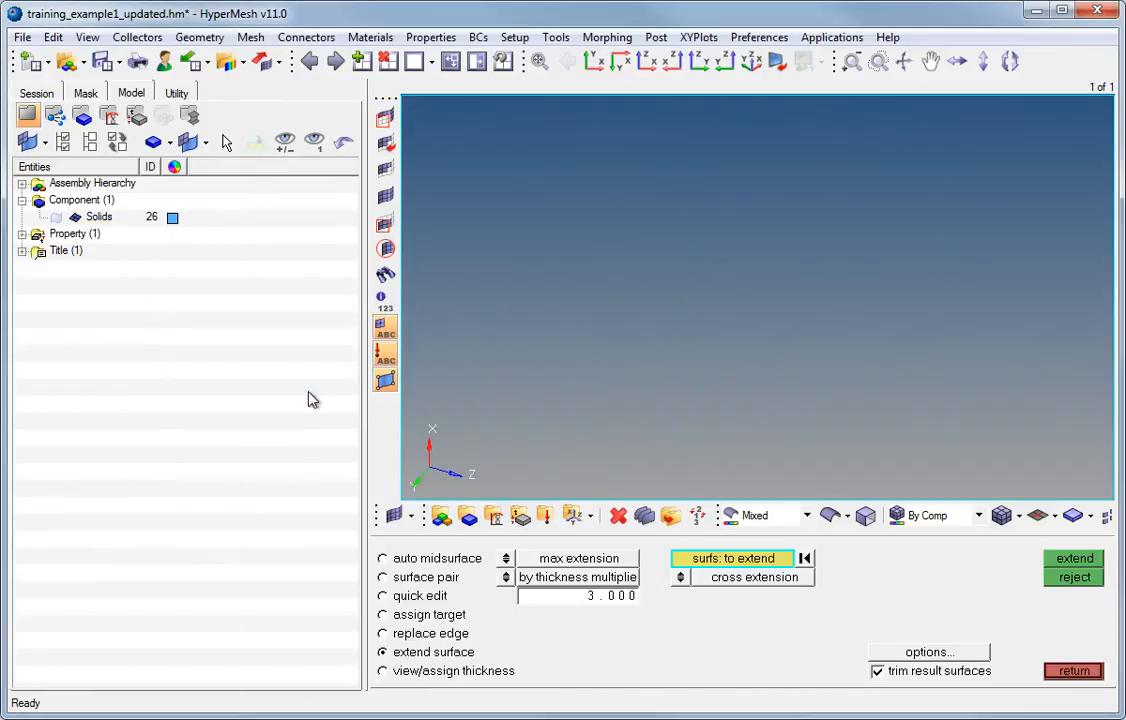
Step: Show the Solids component, extract a new midsurface from all displayed solids, and hide Solids again
left_click(56, 217)
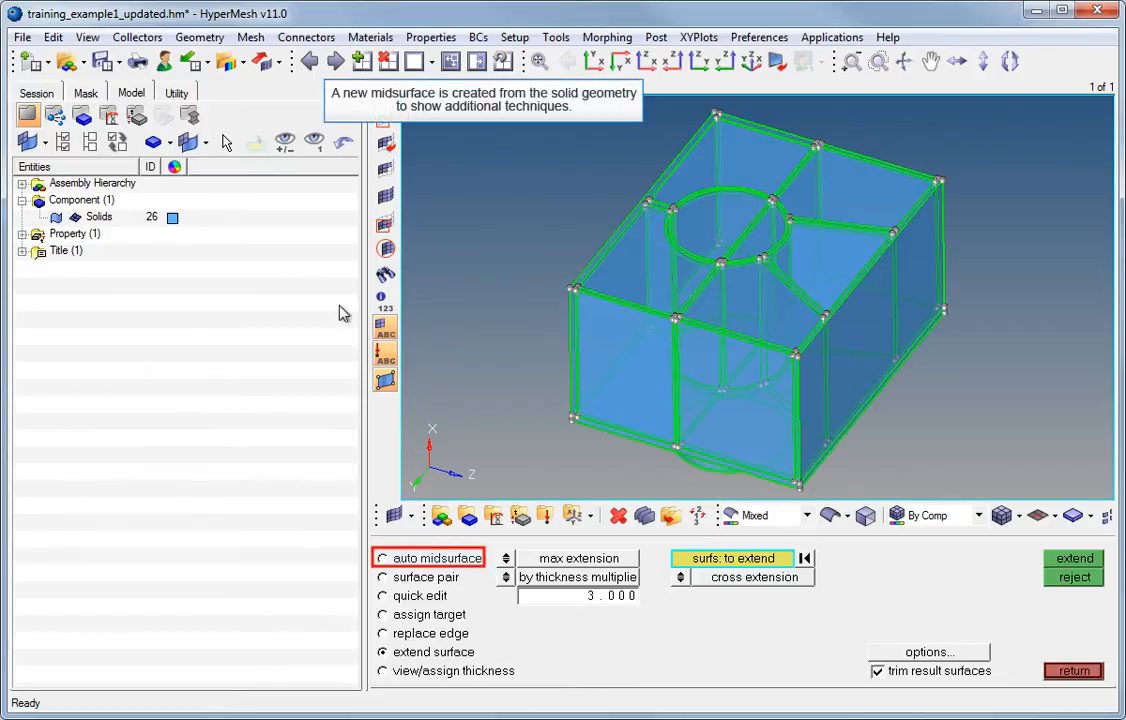
left_click(393, 557)
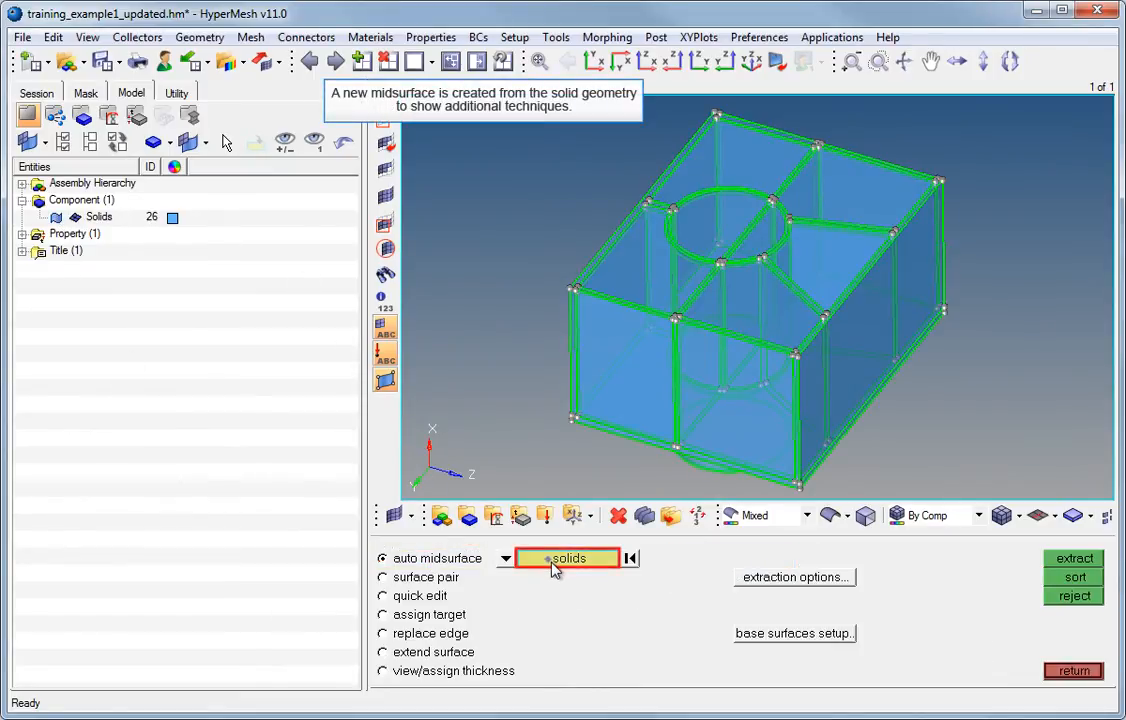
left_click(548, 558)
left_click(465, 596)
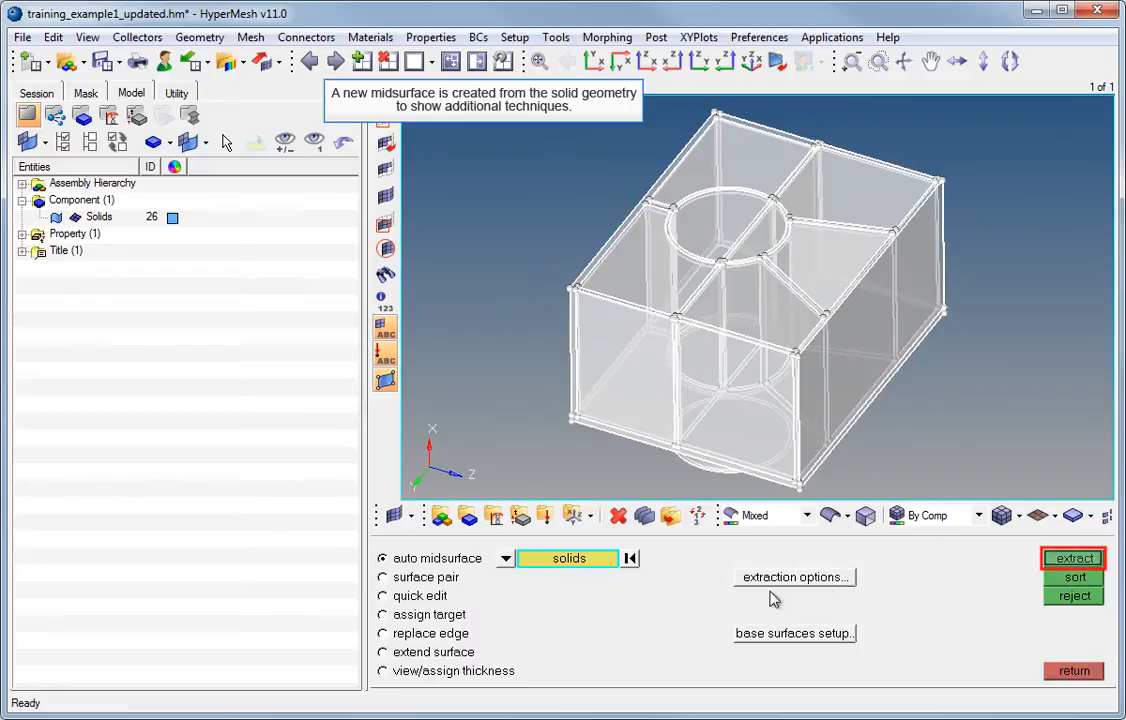
left_click(1070, 560)
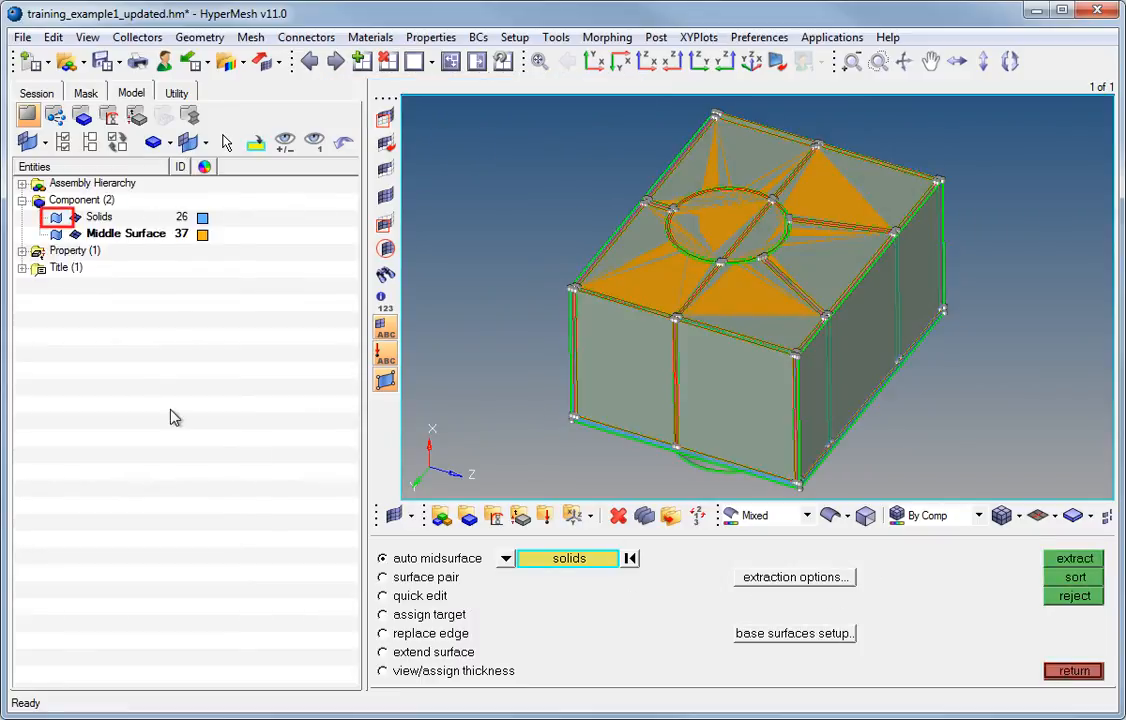
left_click(56, 217)
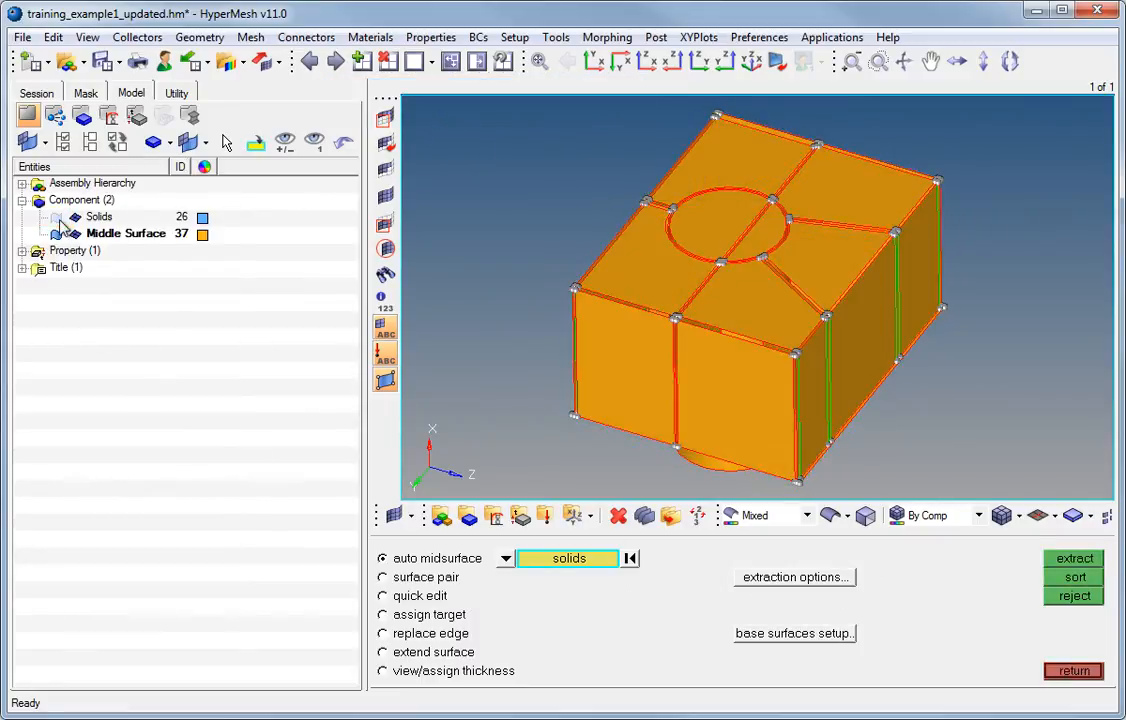
Step: Try extending the top surface and adjoining front wall surface to each other with max extension and cross extension, and reject the result
left_click(405, 651)
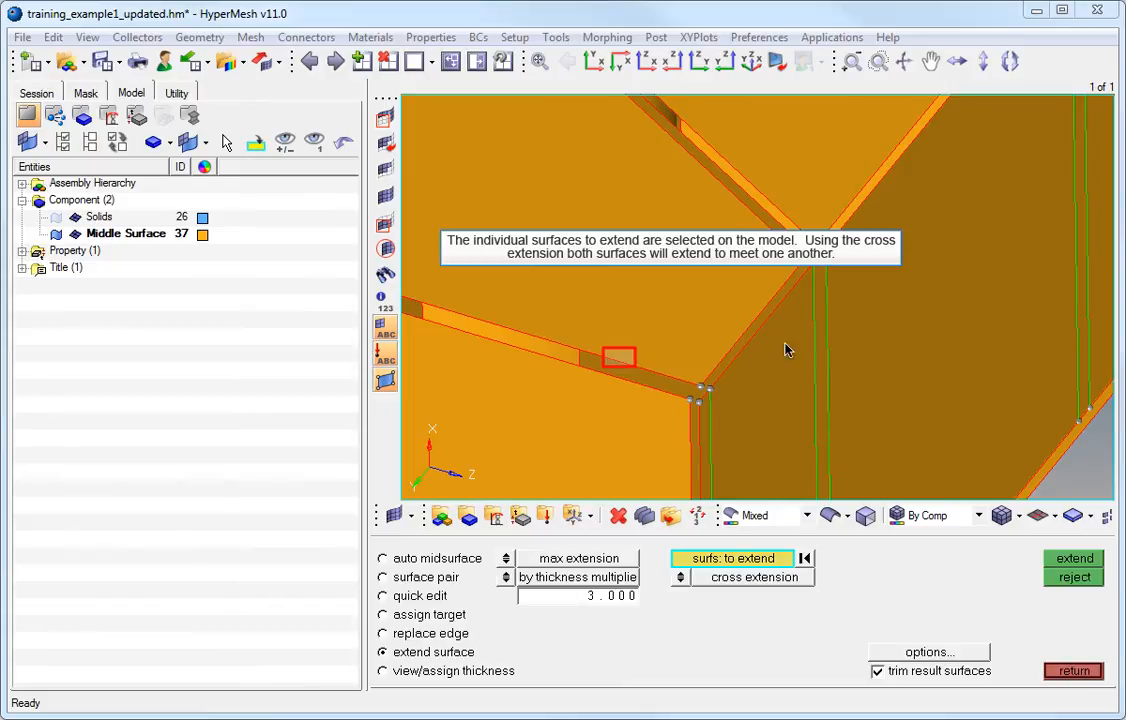
left_click(621, 358)
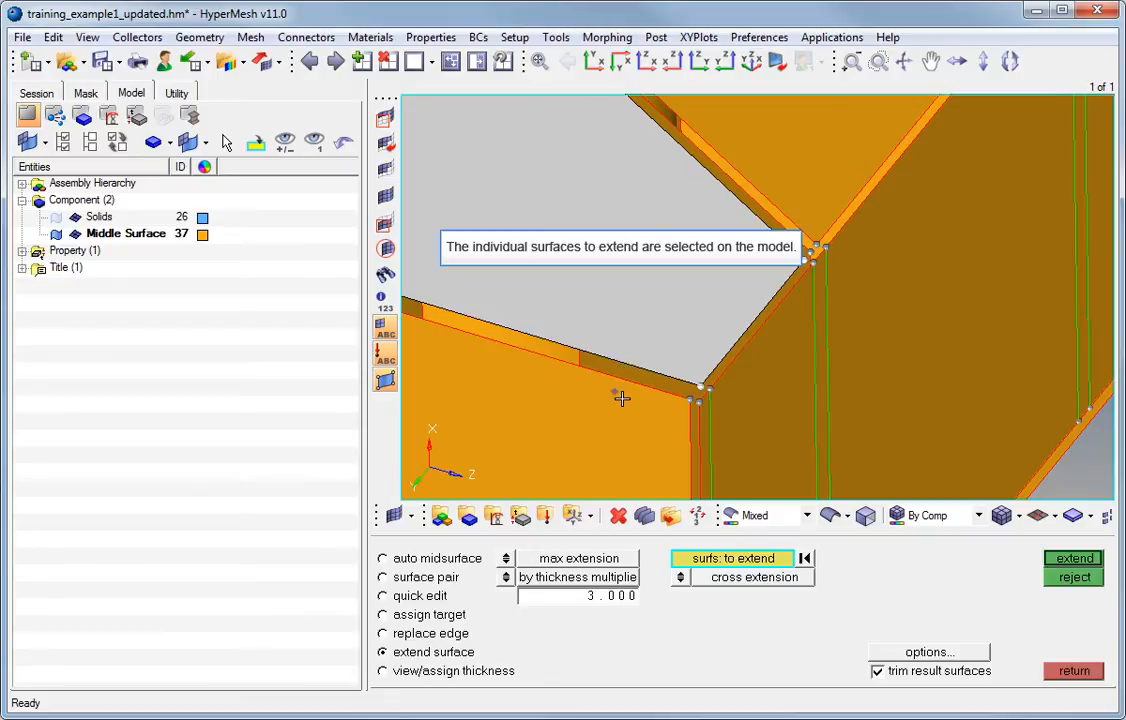
left_click(620, 401)
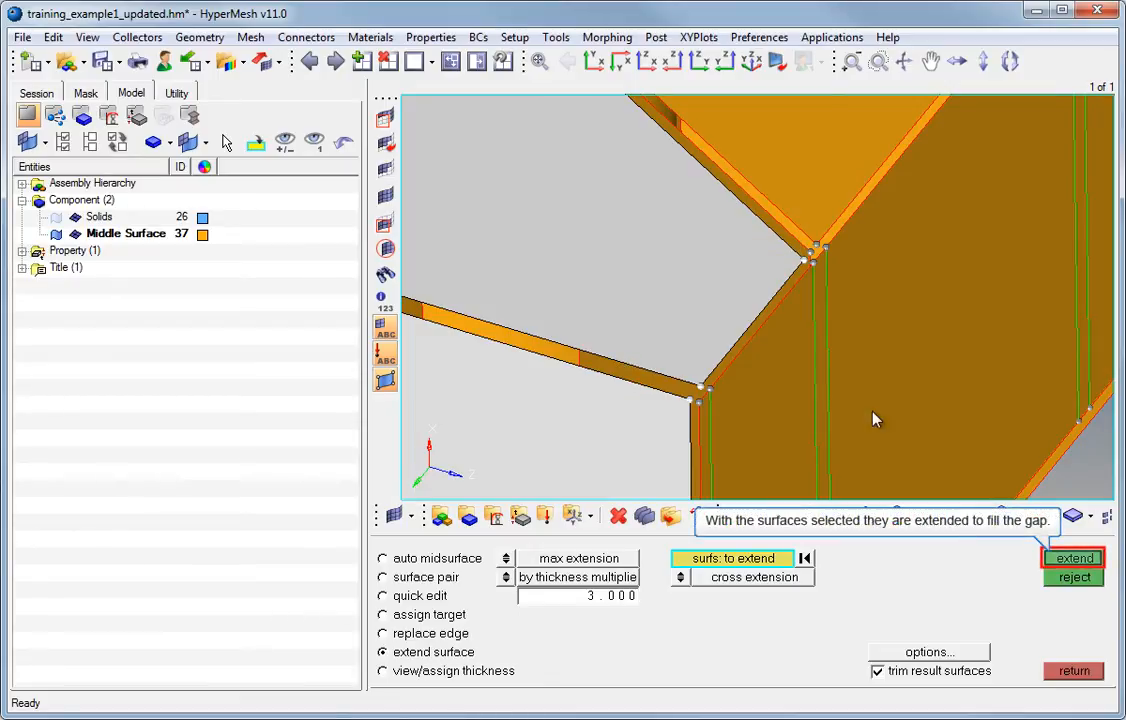
left_click(1075, 559)
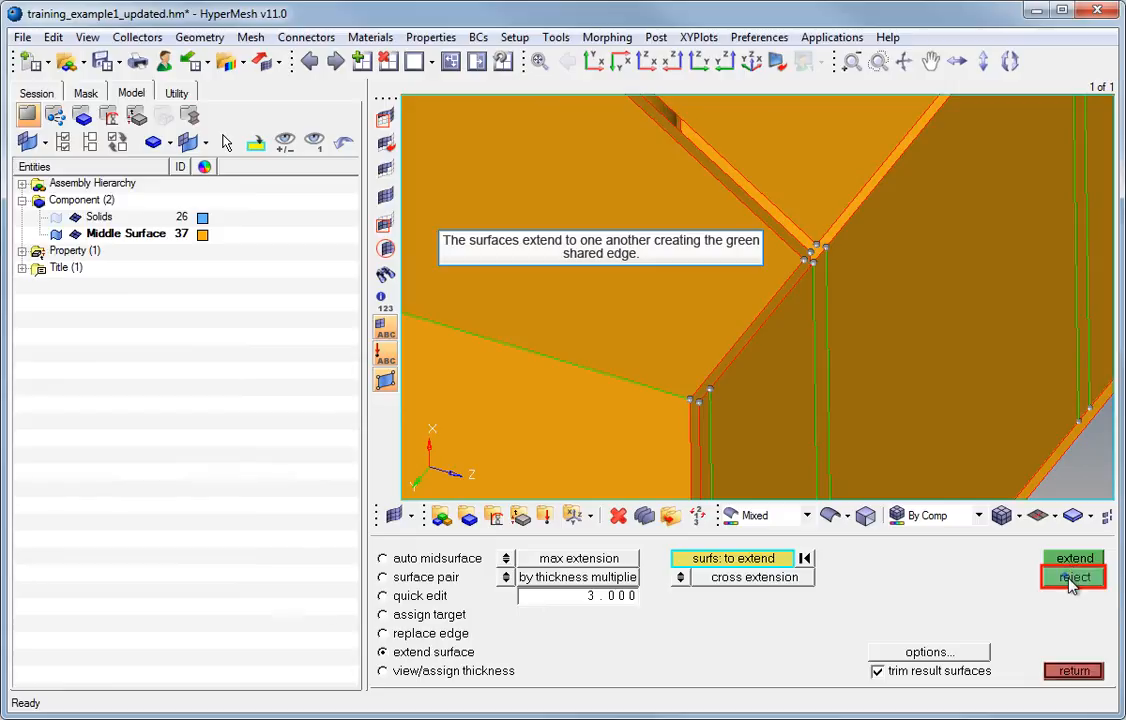
left_click(1073, 579)
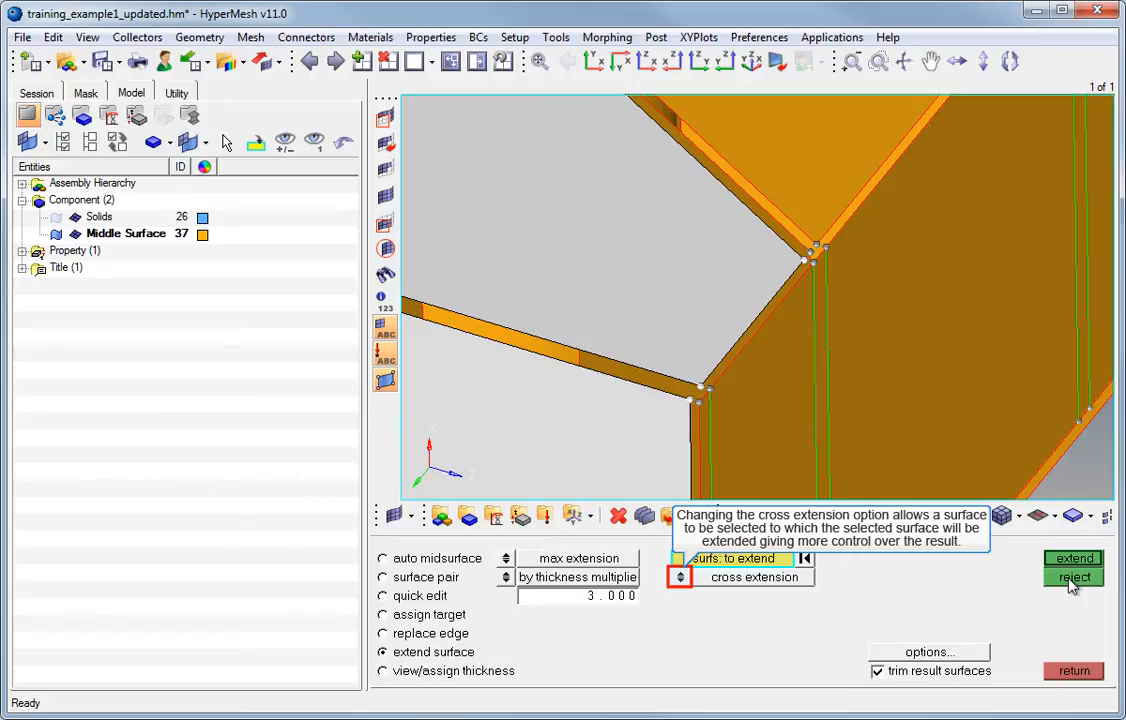
Step: Replace cross extension with a target surface and extend the top surface to the adjoining narrow side wall surface
left_click(680, 577)
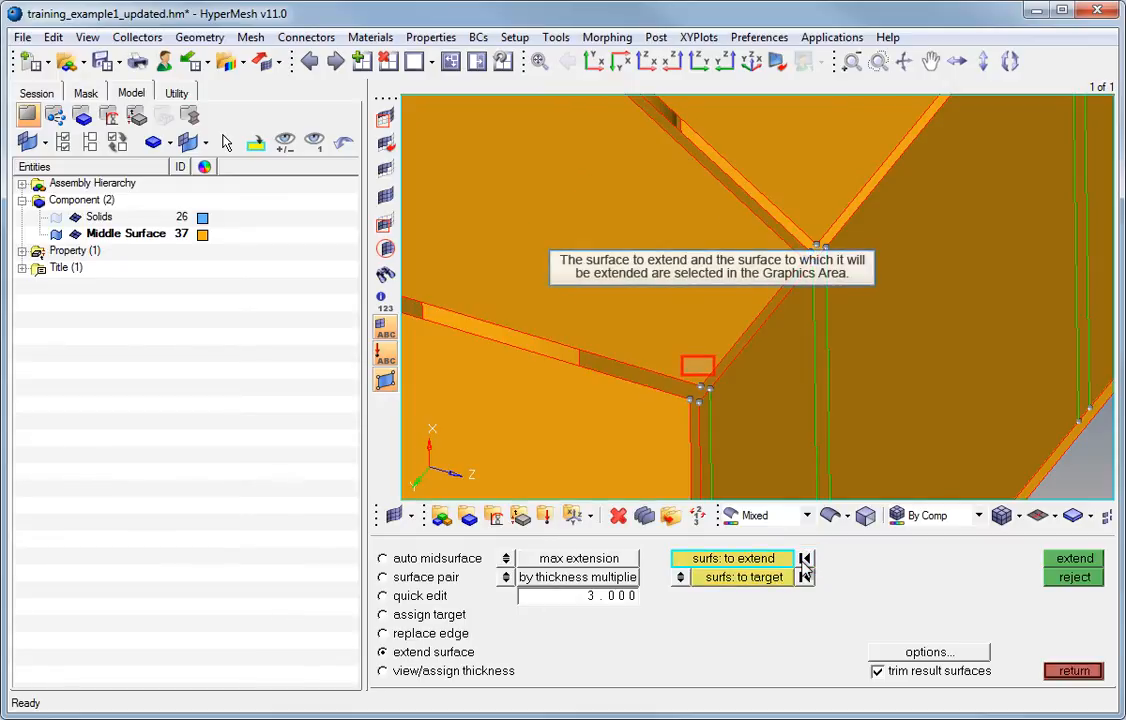
left_click(703, 376)
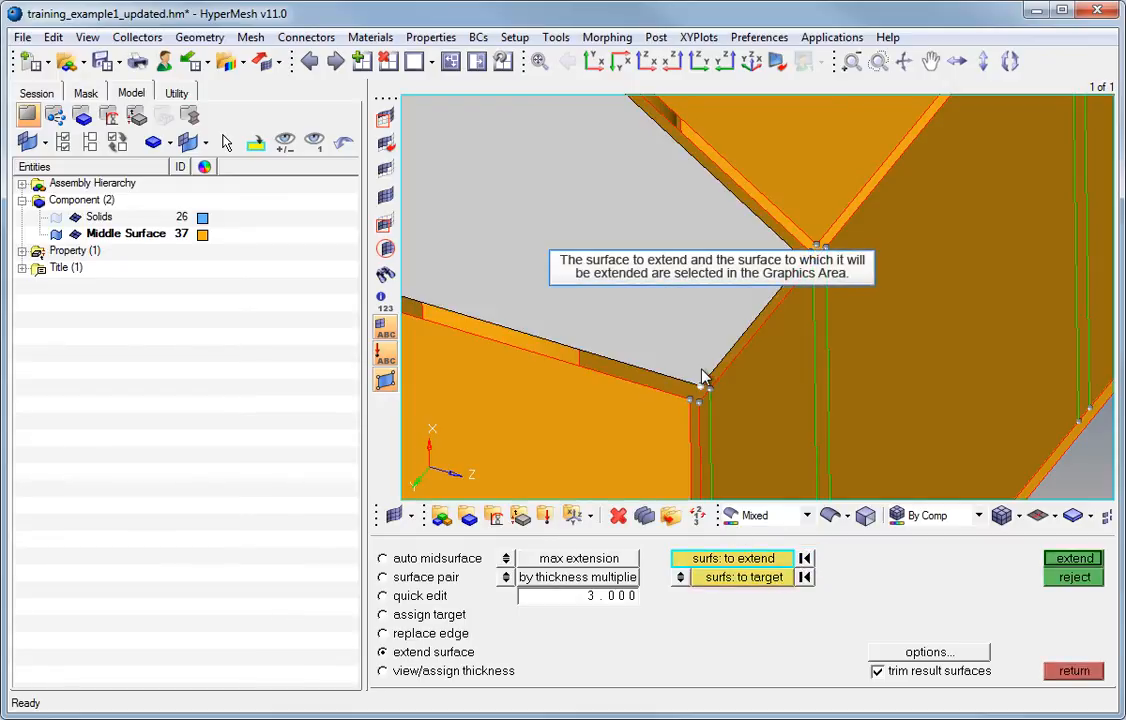
left_click(738, 580)
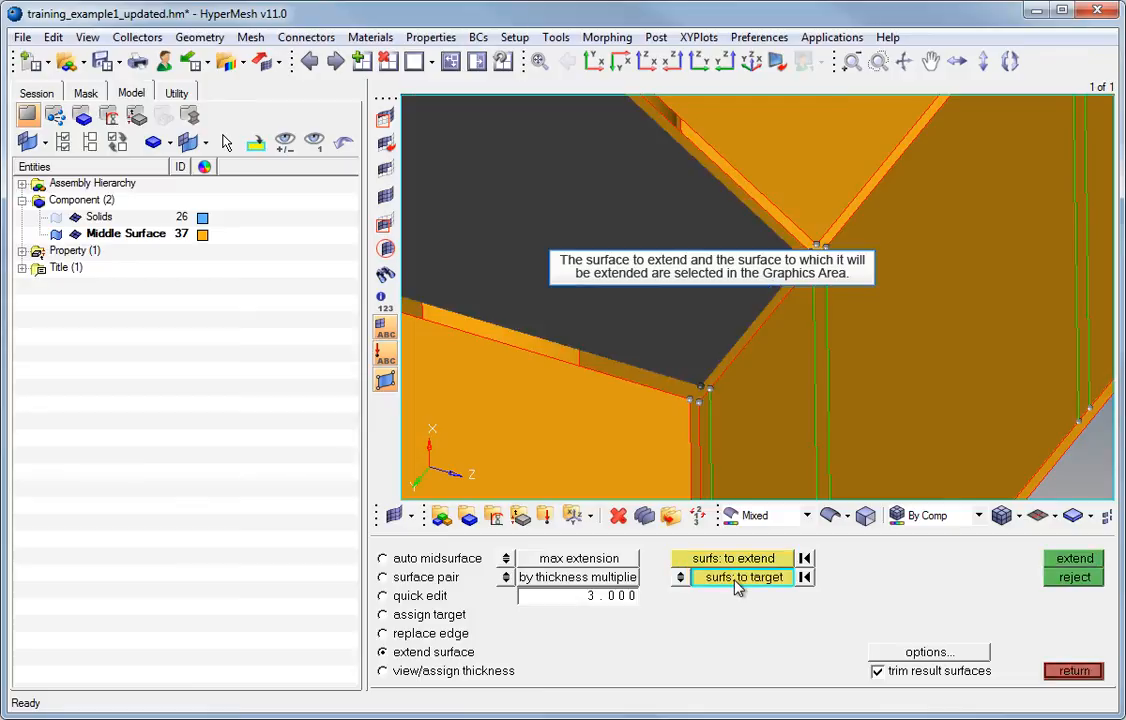
left_click(752, 435)
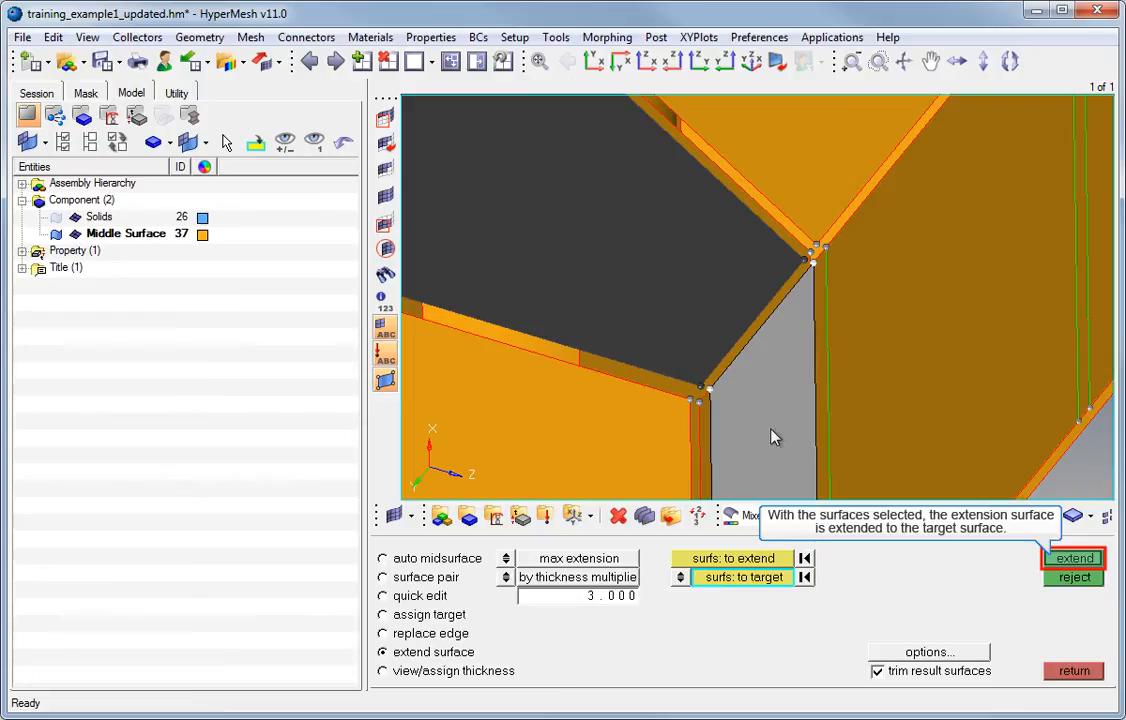
left_click(1075, 559)
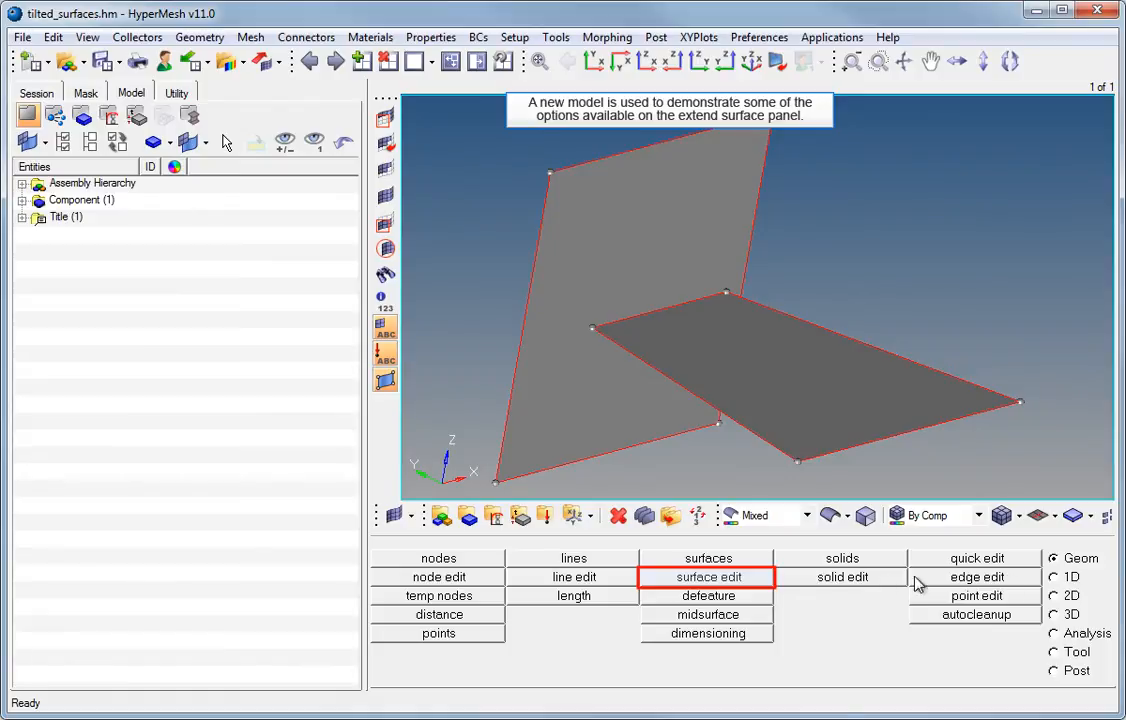
Step: Try extending the horizontal surface to the tilted vertical target surface, reject the result and clear the surface selection
left_click(707, 580)
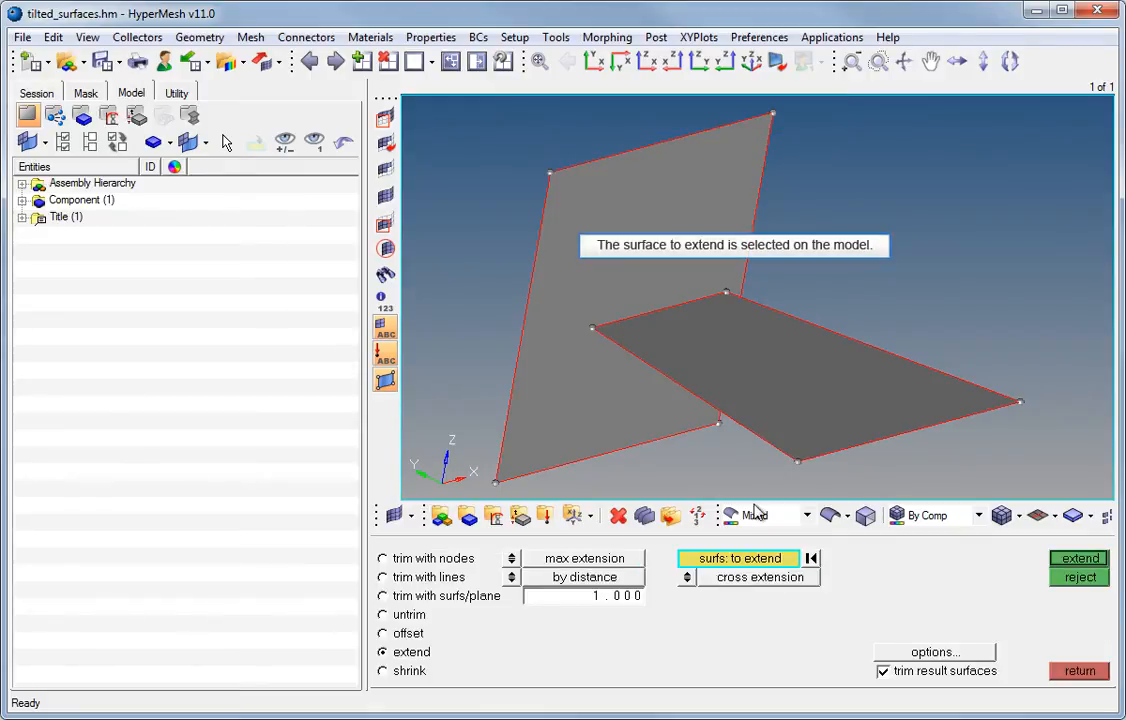
left_click(760, 418)
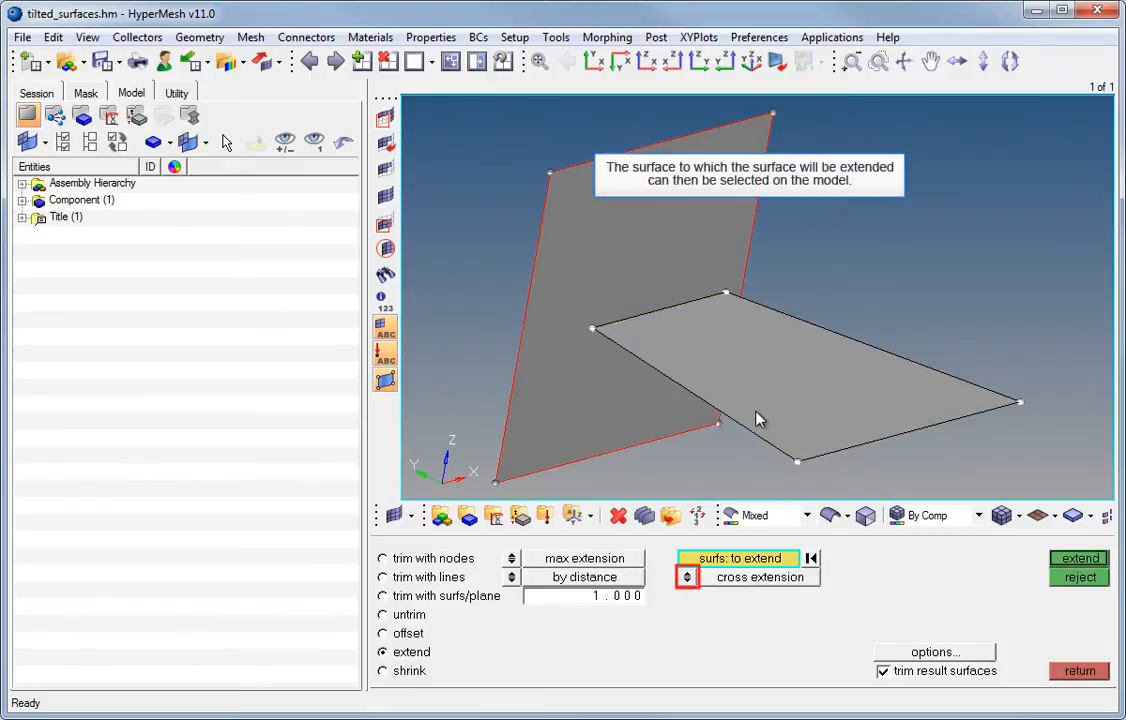
left_click(687, 577)
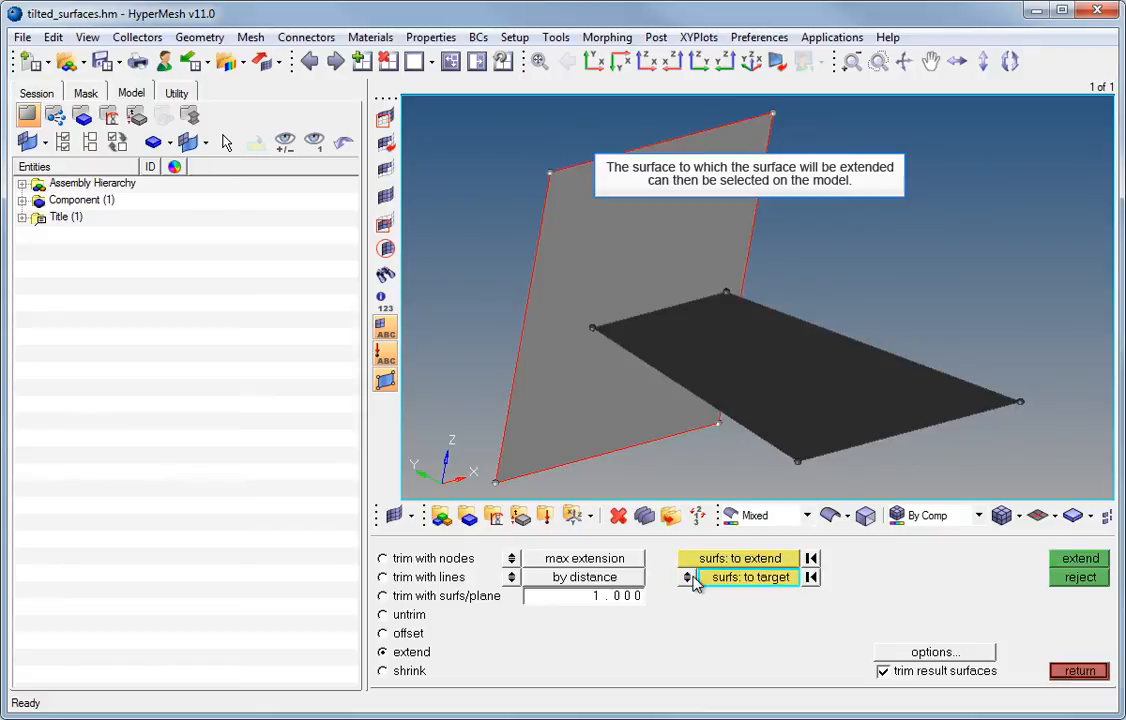
left_click(580, 270)
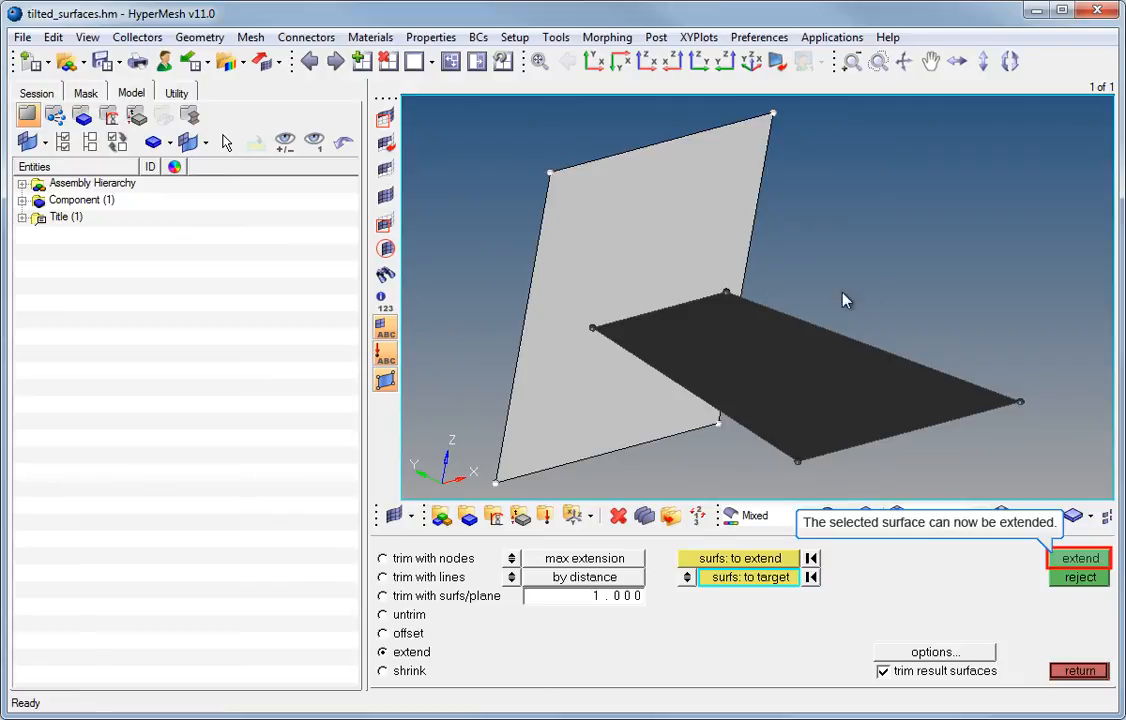
left_click(1080, 558)
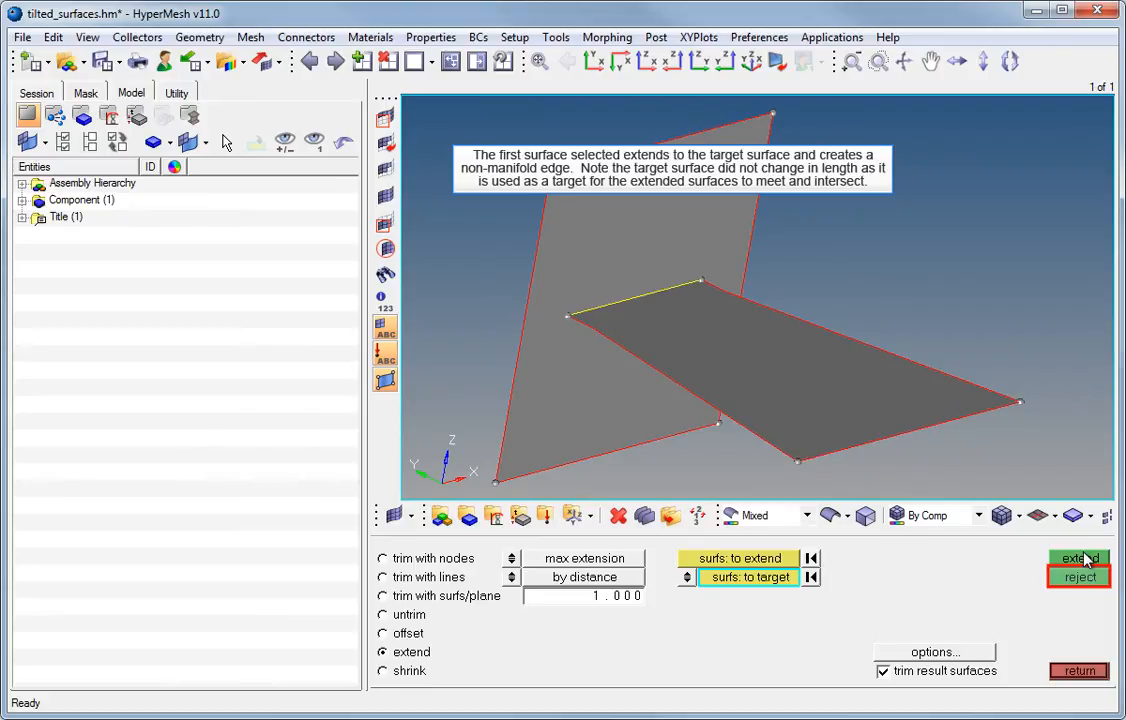
left_click(1072, 579)
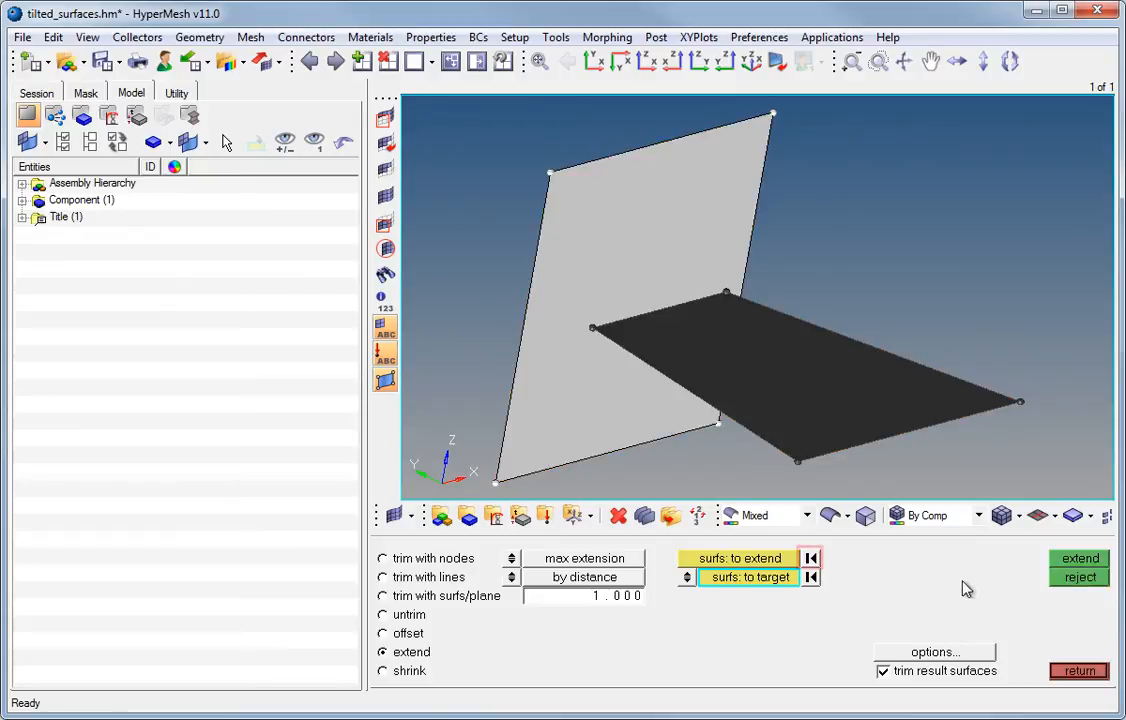
left_click(810, 559)
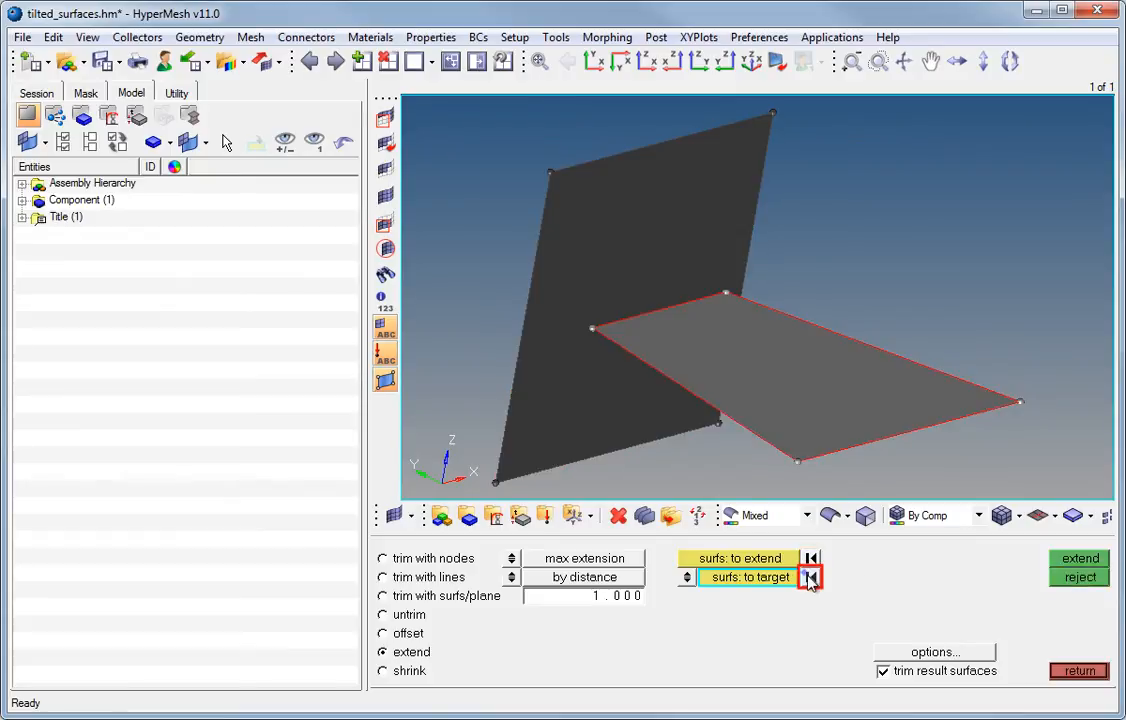
Step: Translate the vertical surface in the negative z-axis direction with magnitude 3 so that it no longer intersects the horizontal surface's plane
left_click(199, 37)
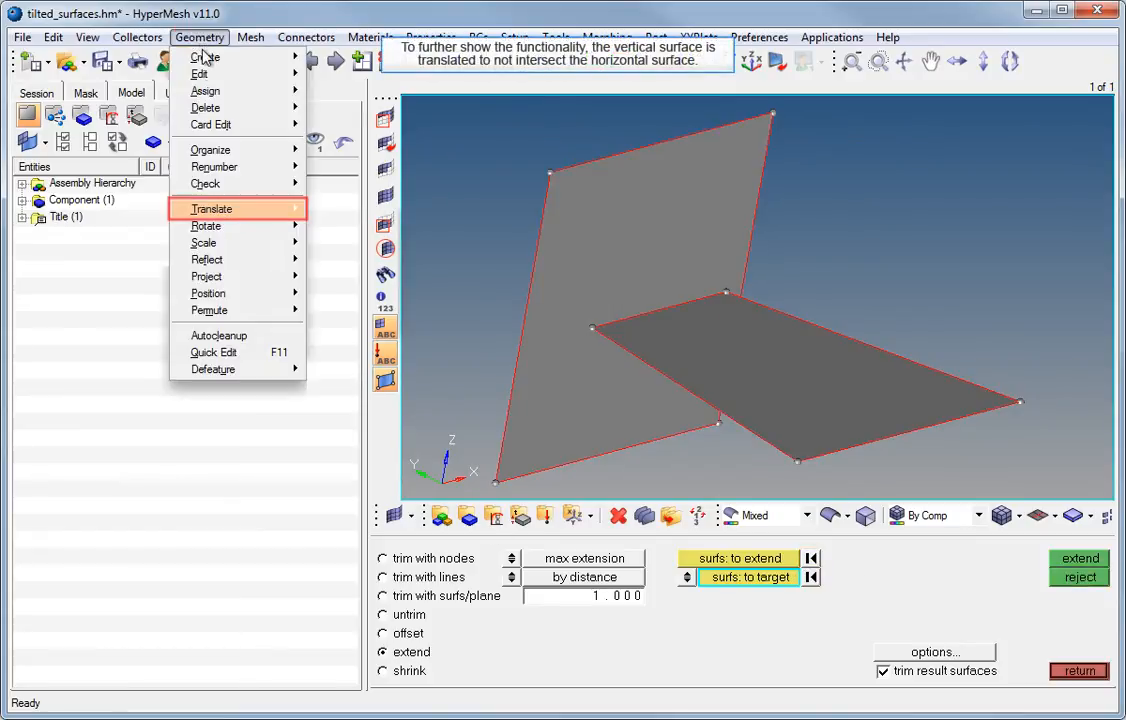
mouse_move(213, 212)
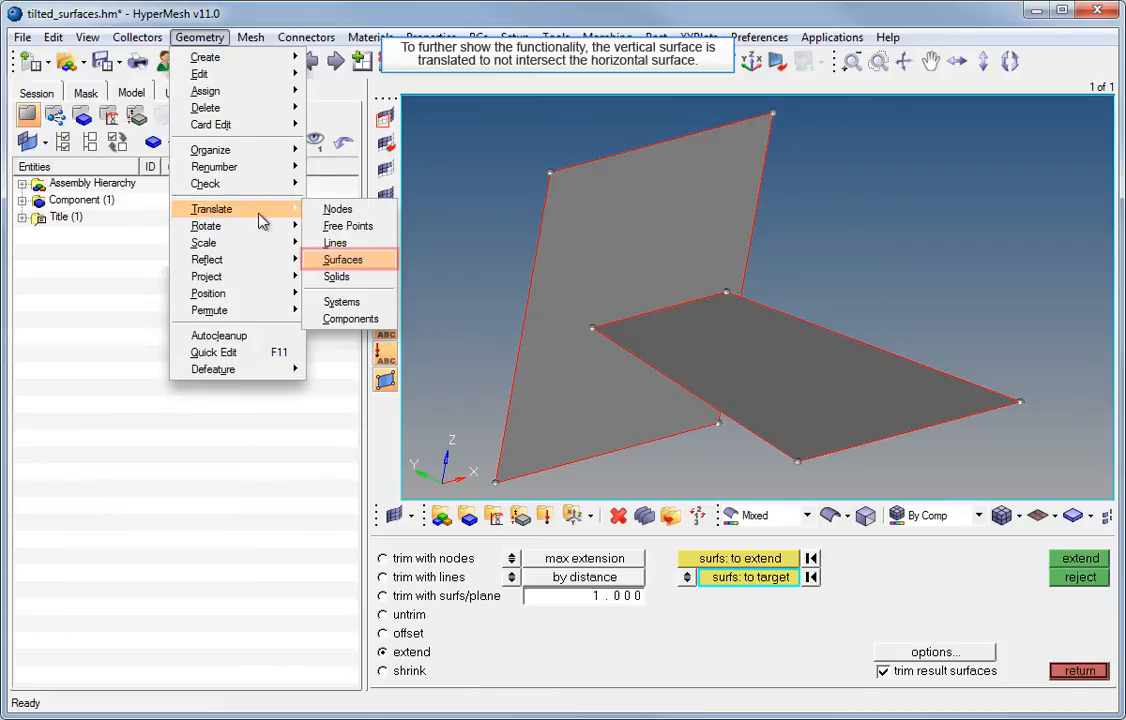
left_click(335, 257)
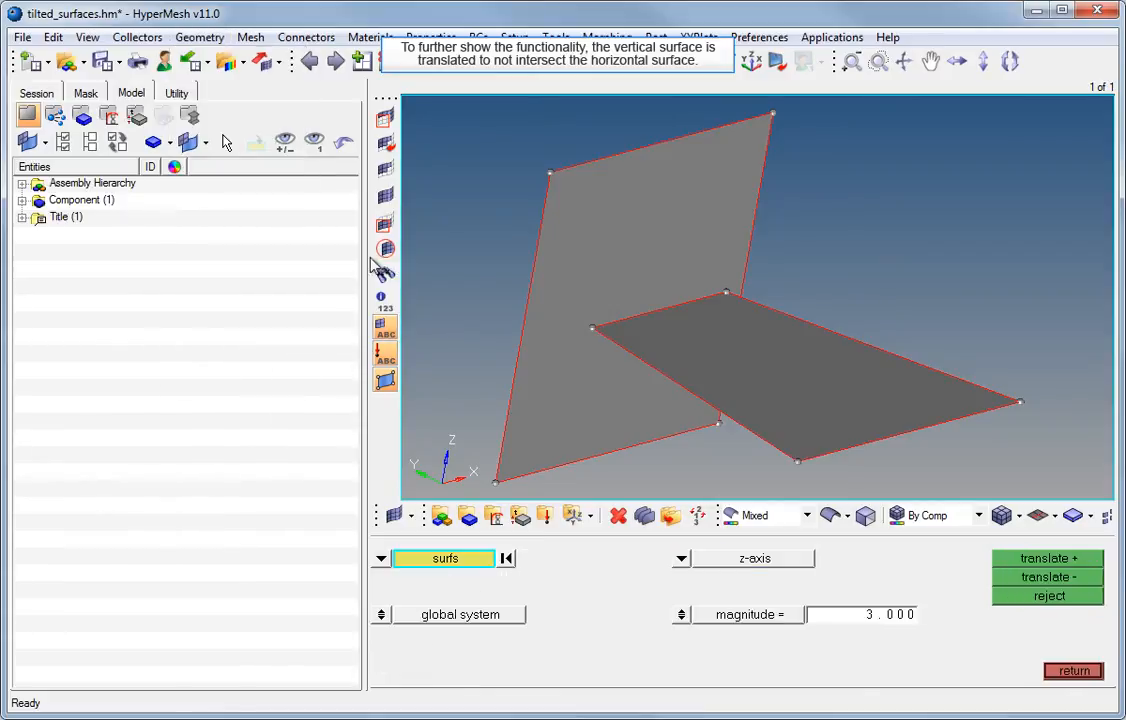
left_click(535, 291)
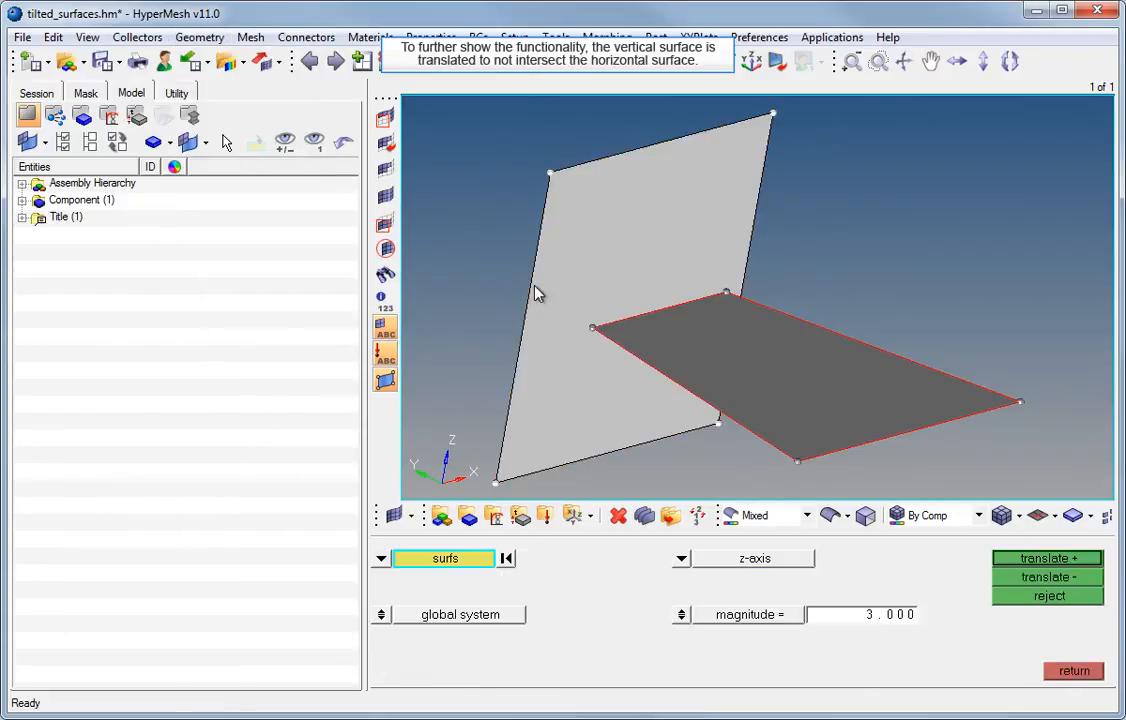
left_click(997, 568)
Step: Try extending the horizontal surface to the projection of the lowered vertical target surface, and reject the result
left_click_drag(706, 460, 636, 446, "ctrl")
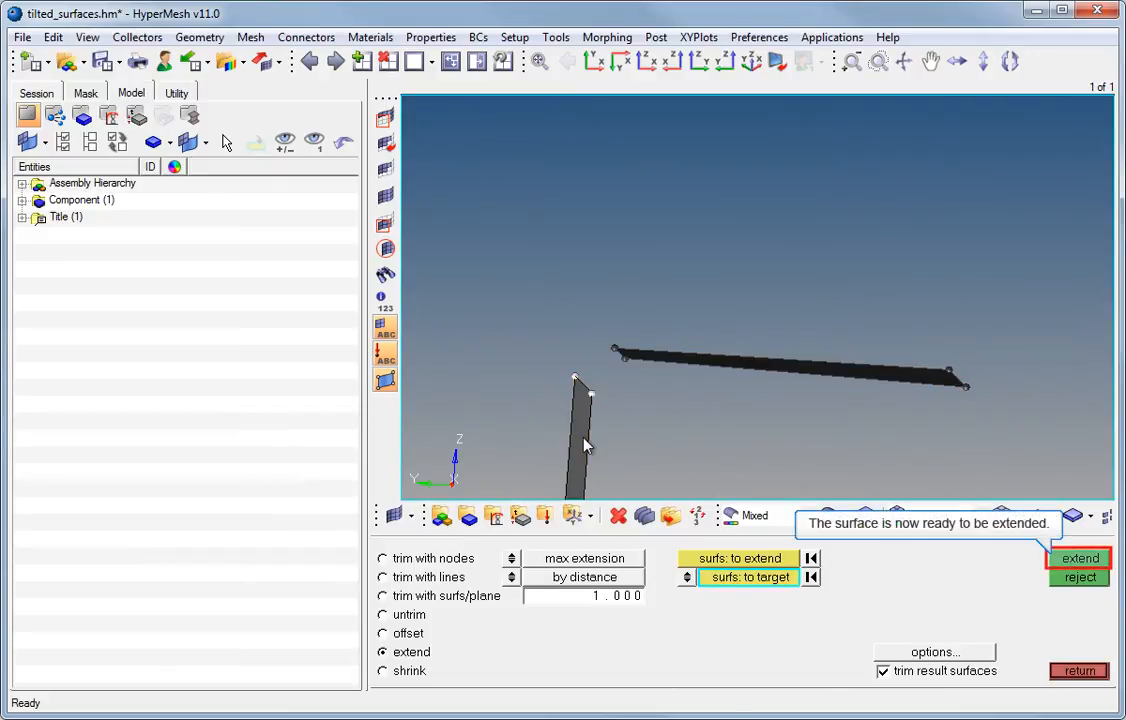
left_click(1066, 562)
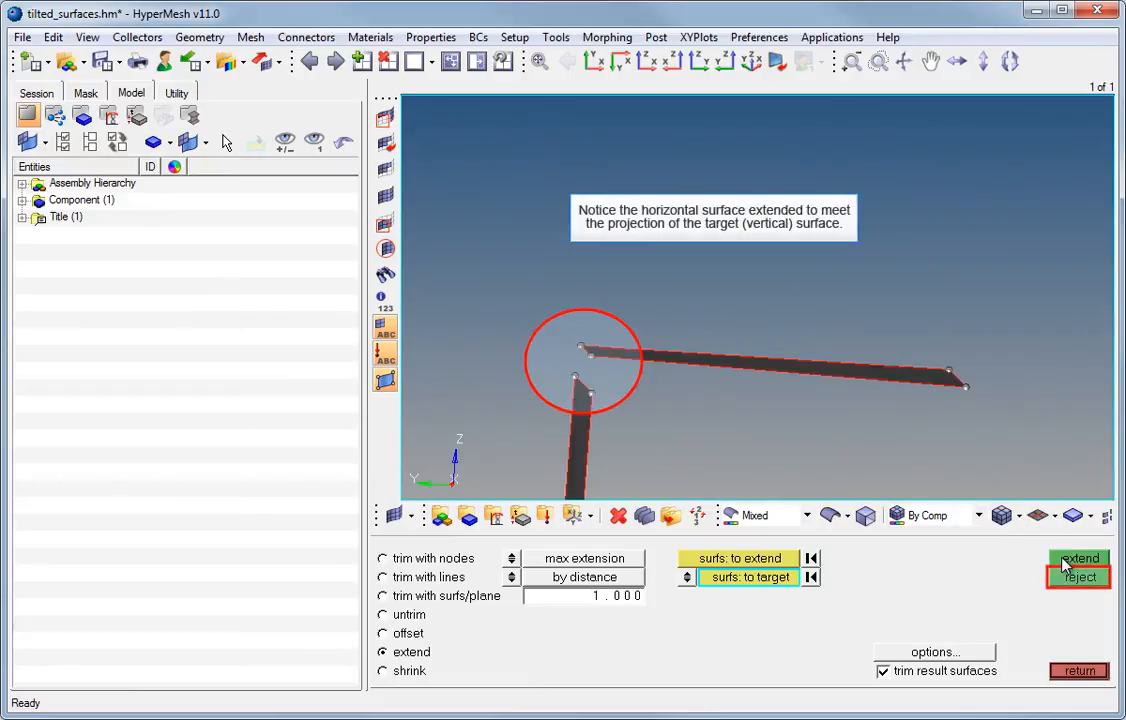
left_click(1074, 579)
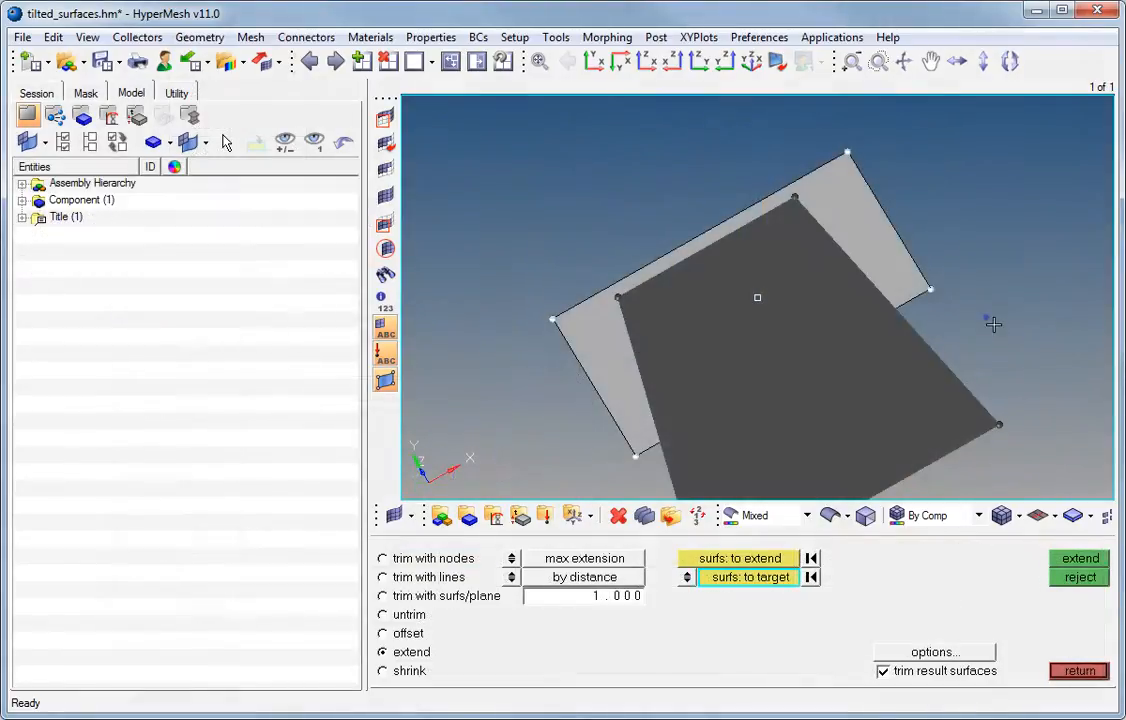
Step: Enable use guide edges for extensions, then test the horizontal surface's extension to the vertical target and reject it
left_click_drag(993, 319, 1020, 400, "ctrl")
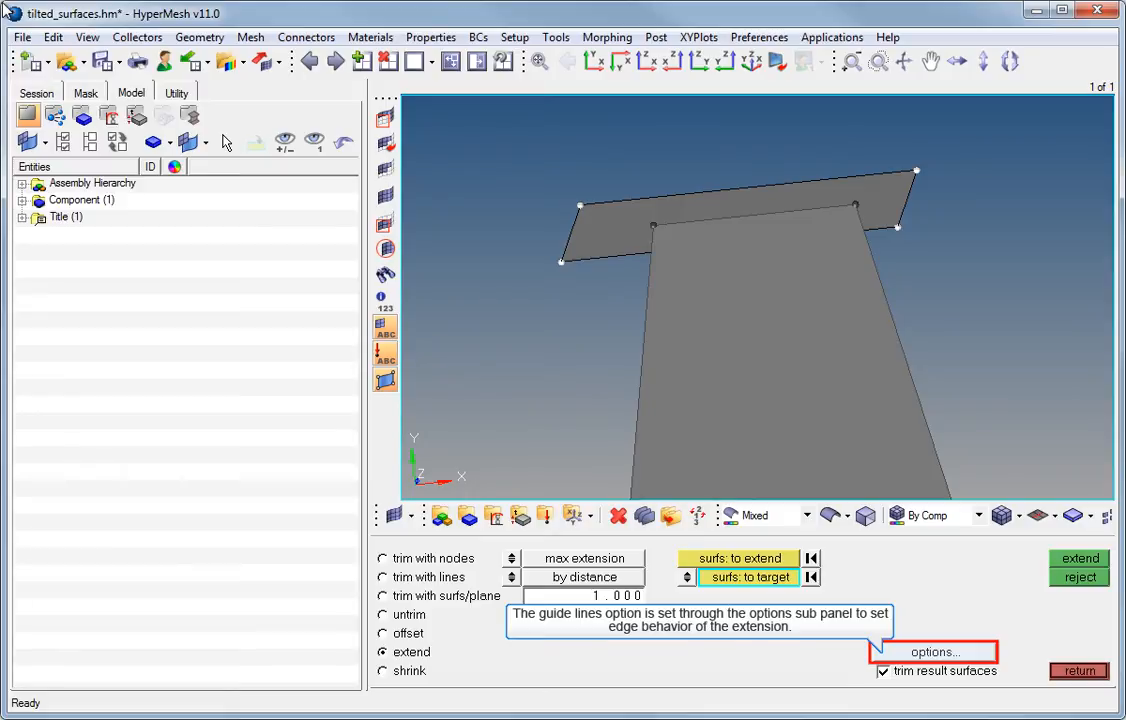
left_click(938, 654)
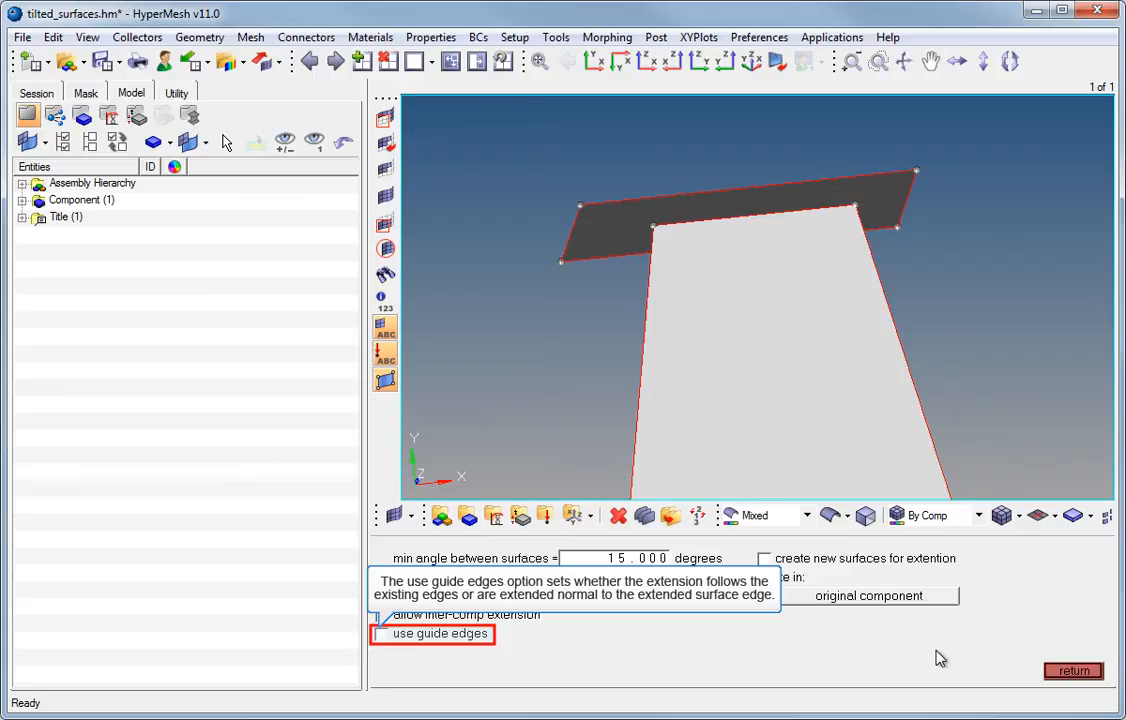
left_click(381, 633)
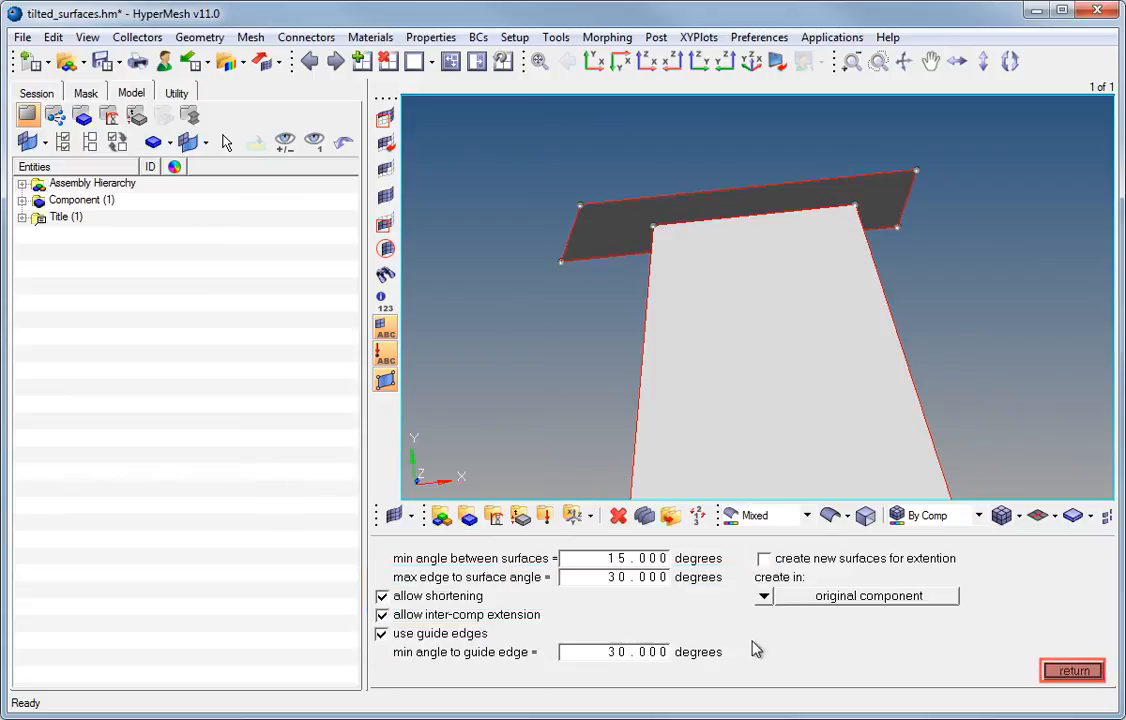
left_click(1050, 669)
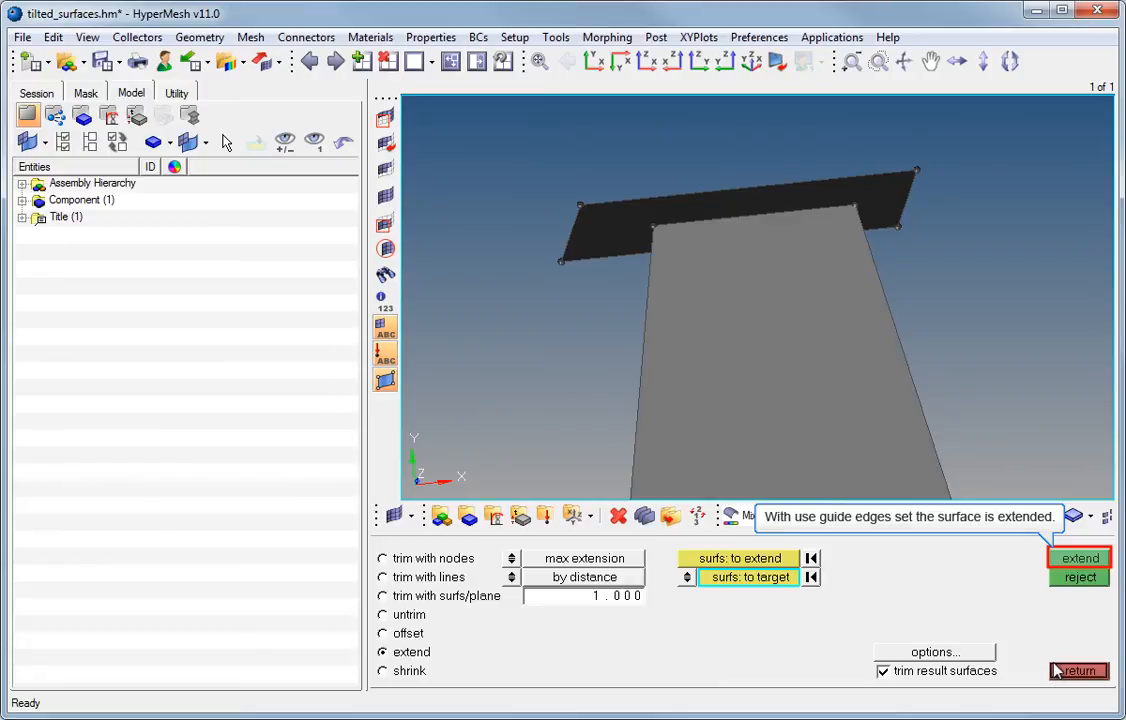
left_click(1066, 561)
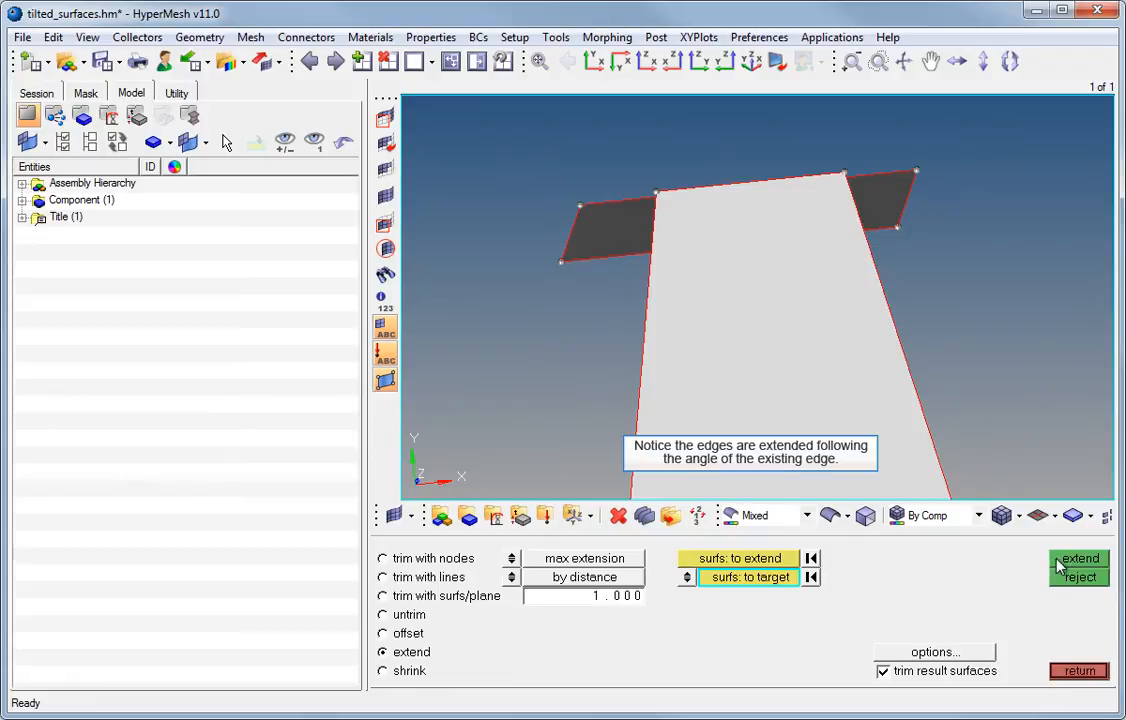
left_click(1057, 585)
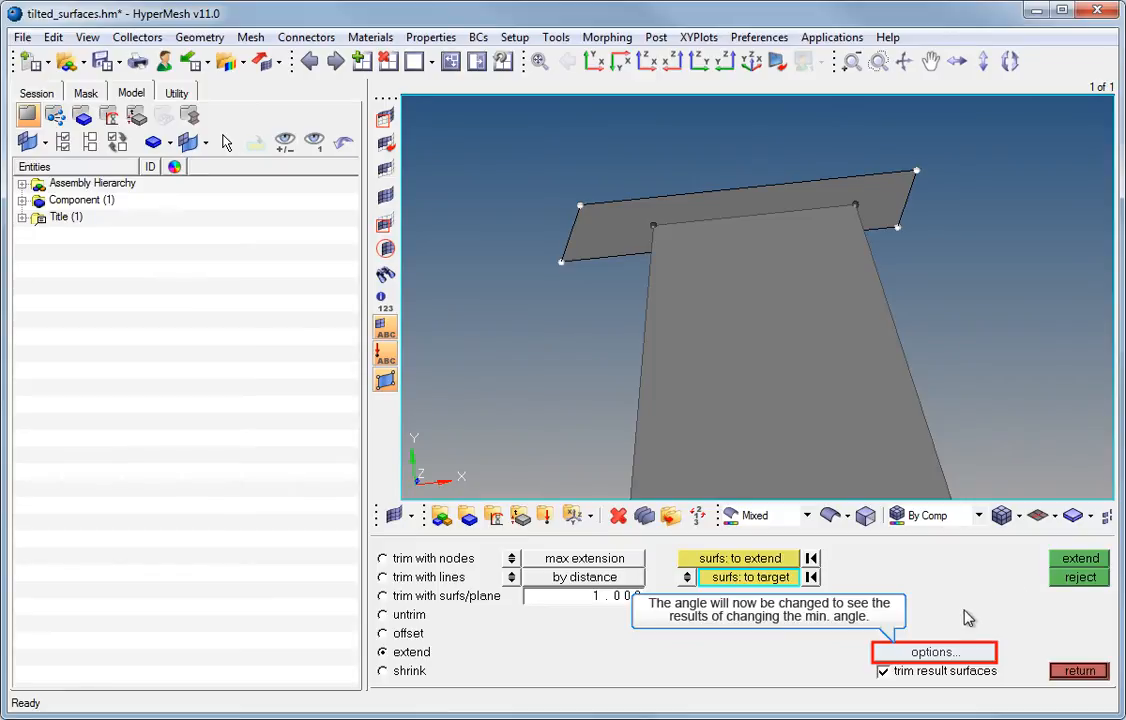
Step: Set the min angle to guide edge to 90 degrees and extend the horizontal surface to the vertical target surface
left_click(955, 653)
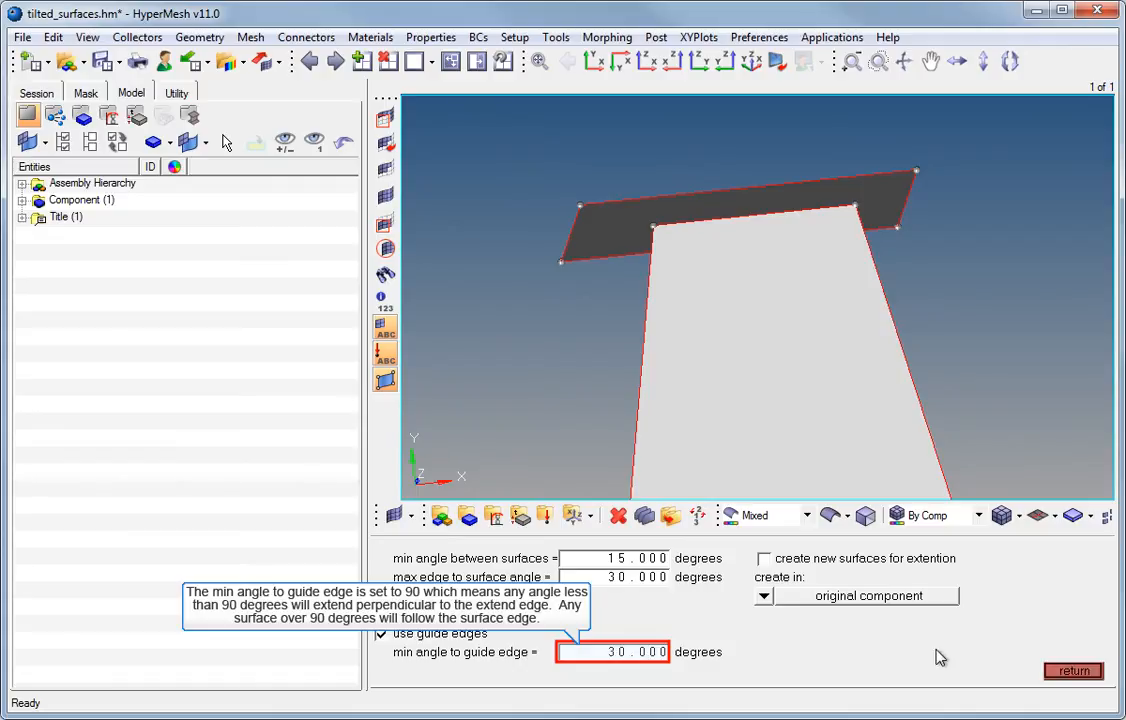
left_click(646, 656)
type("90")
key("Return")
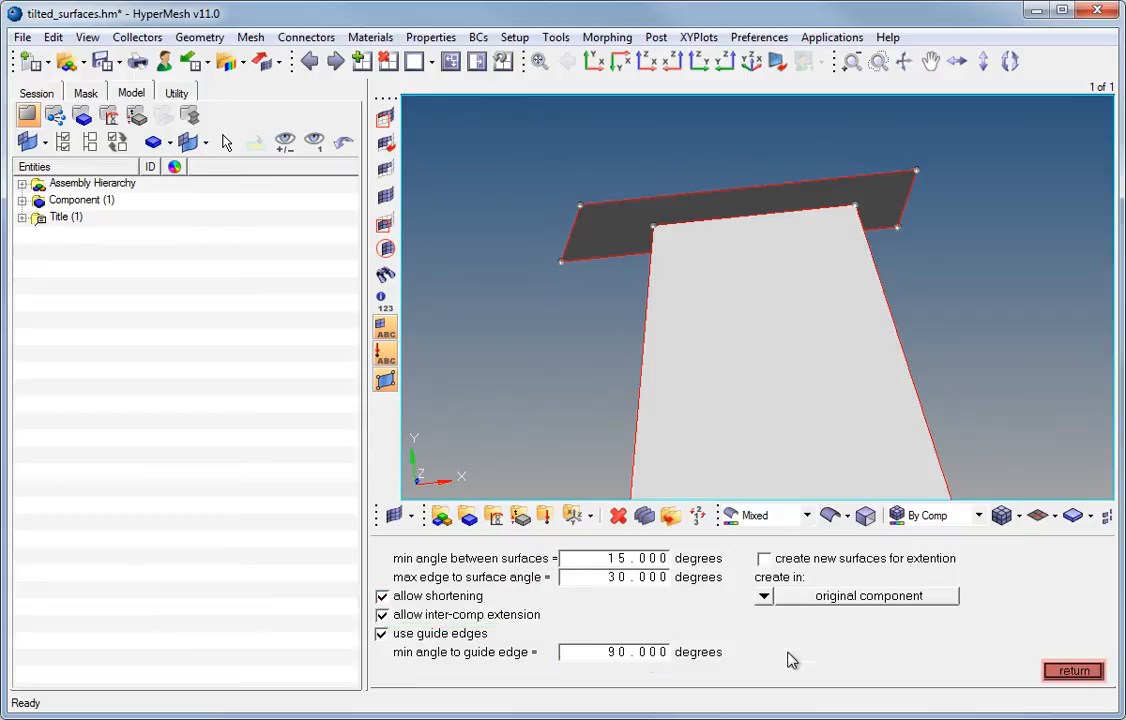
left_click(1060, 675)
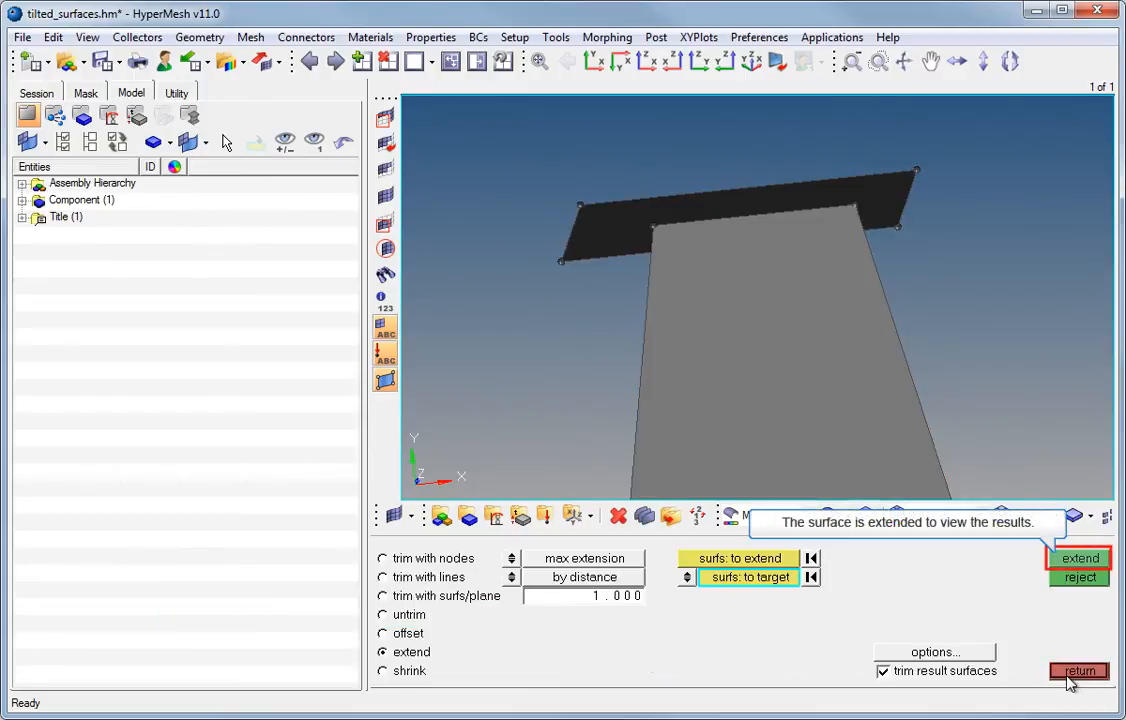
left_click(1068, 562)
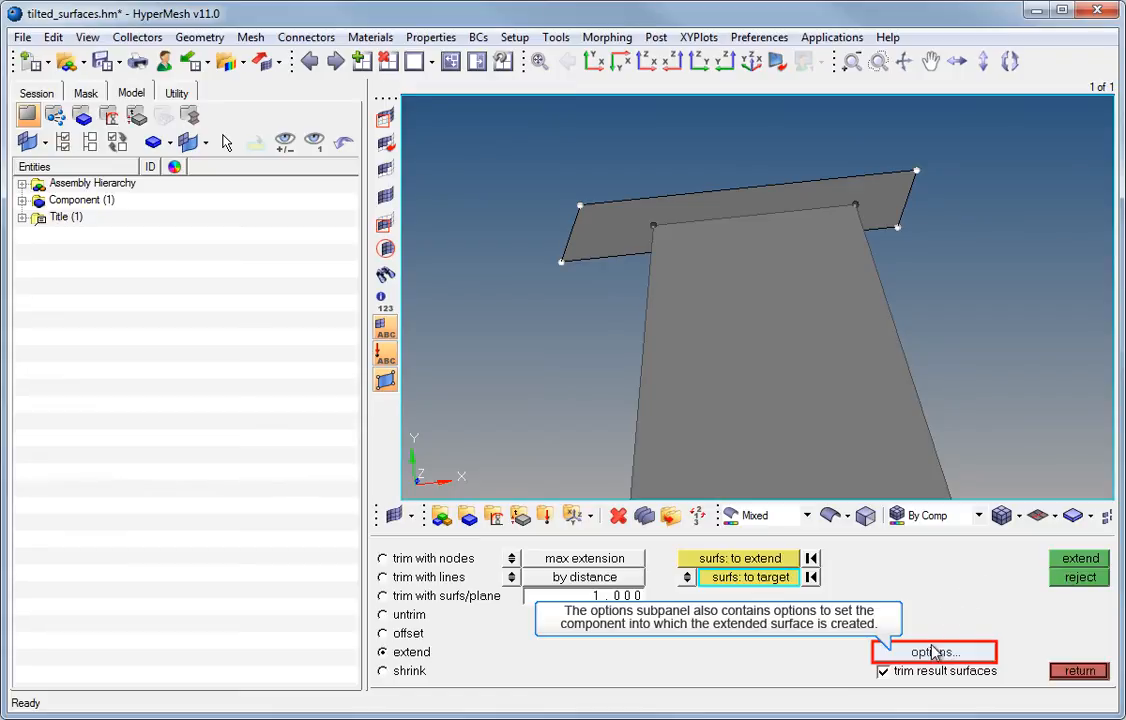
Step: Set extensions to be created in the Extended Surfaces component and extend the horizontal surface to the vertical target
left_click(895, 650)
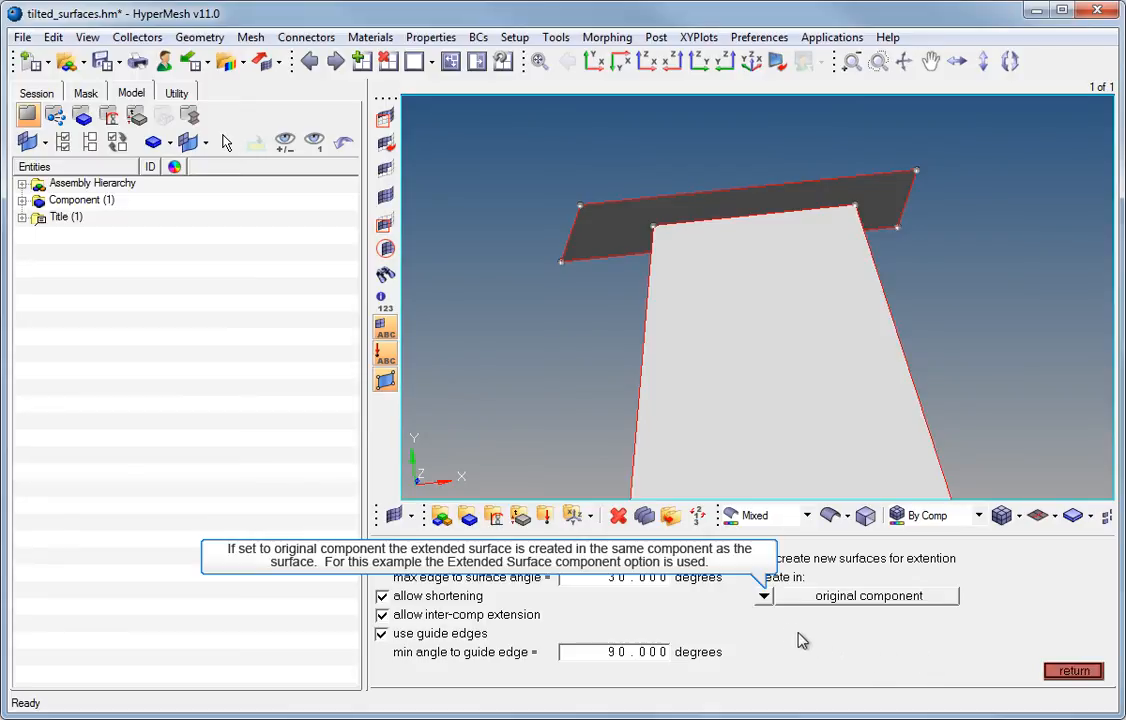
left_click(765, 596)
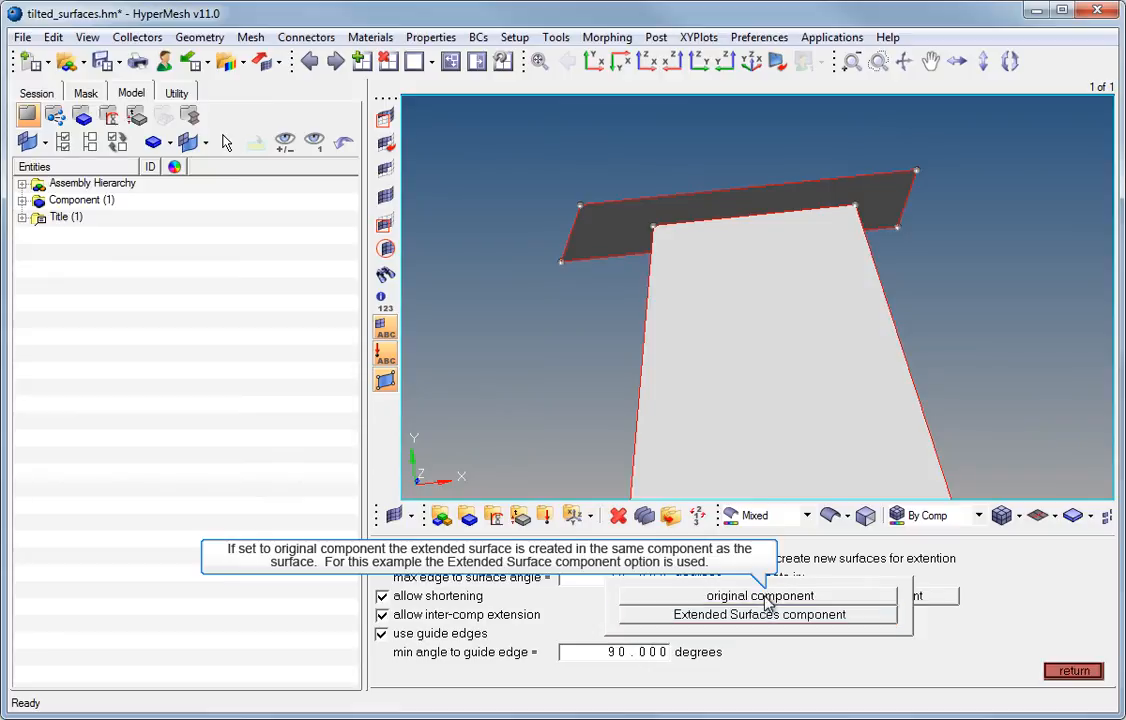
left_click(760, 614)
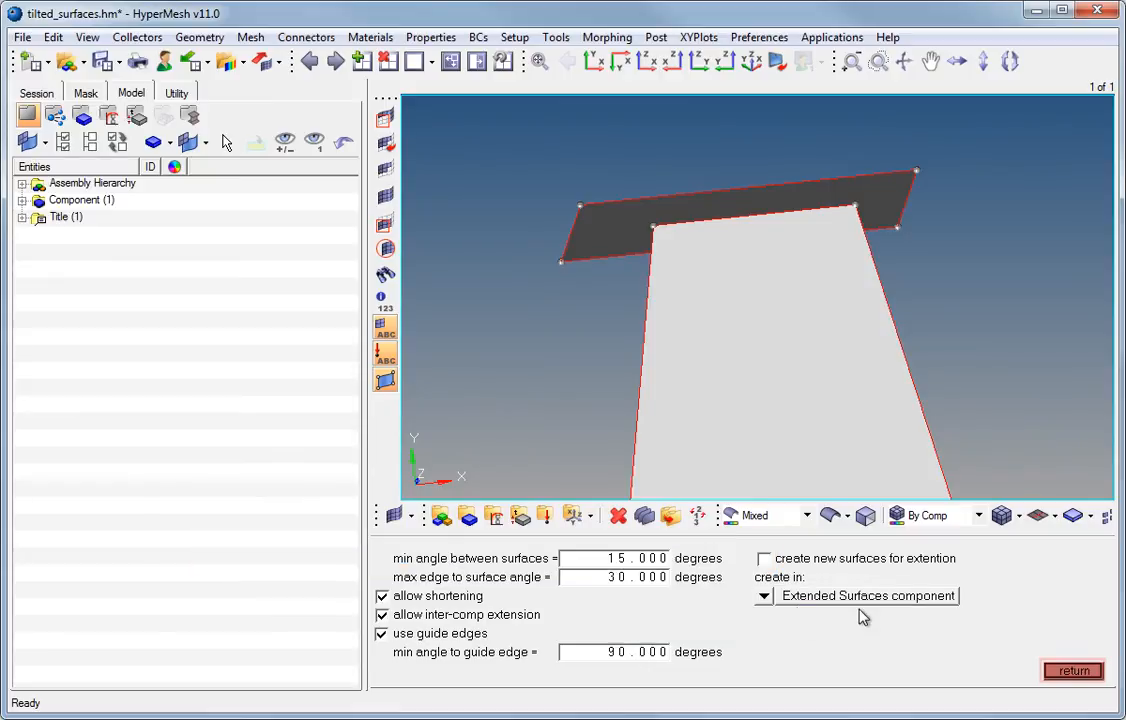
left_click(1075, 670)
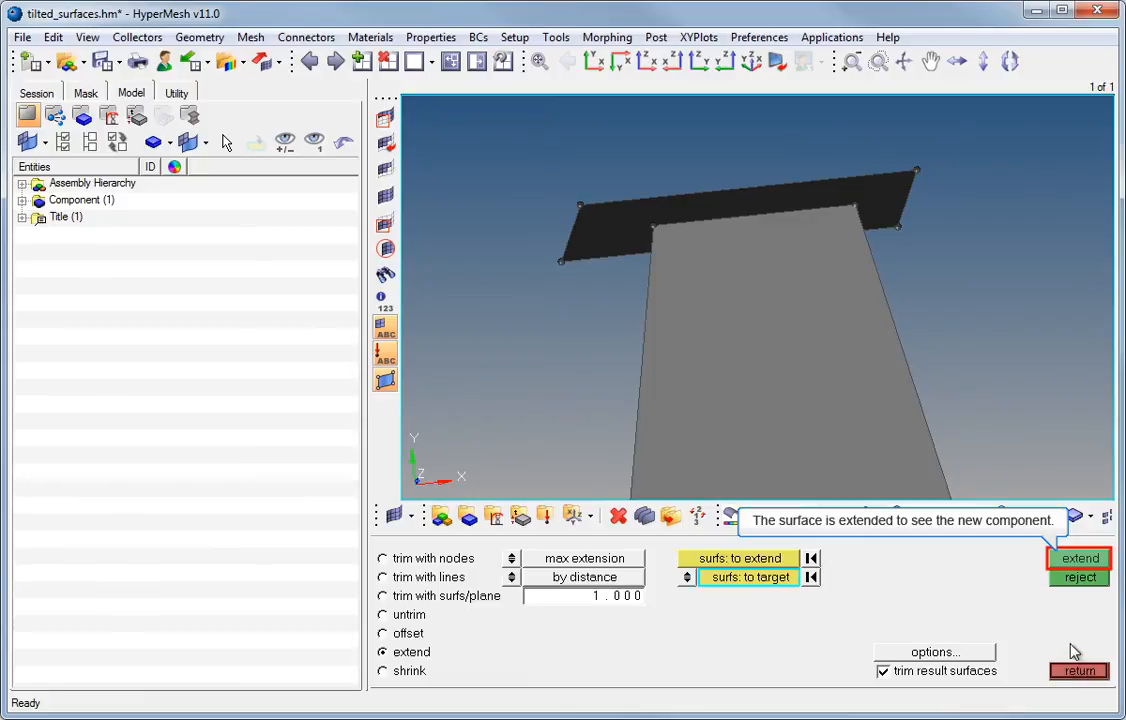
left_click(1071, 562)
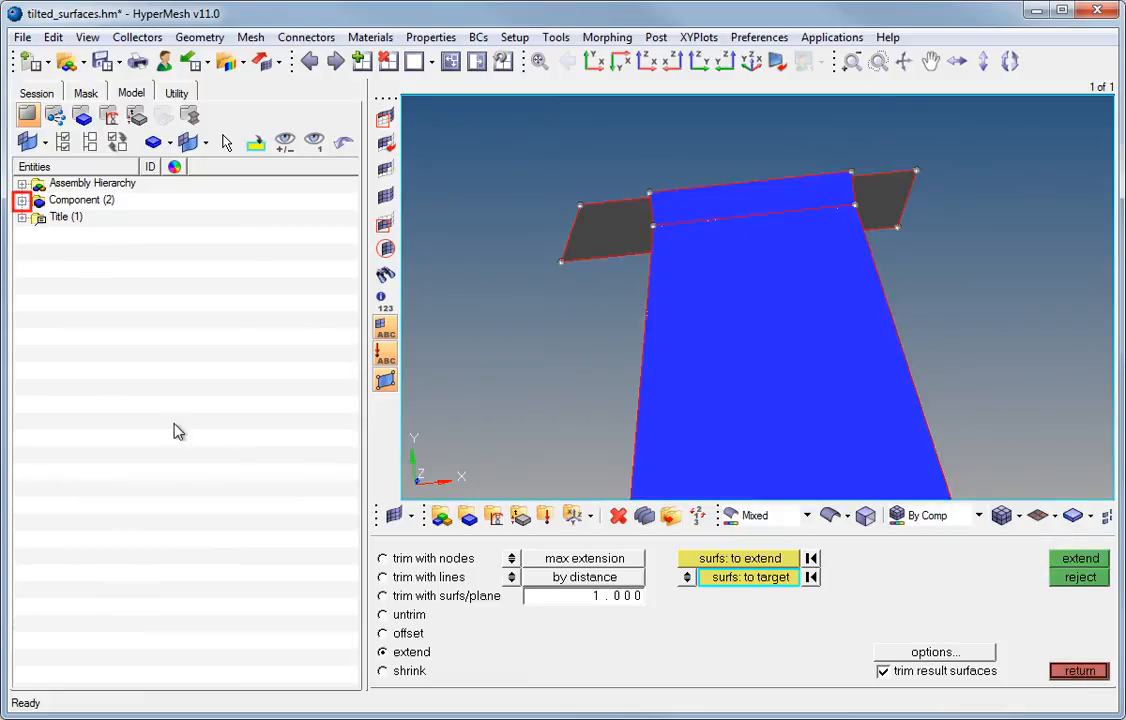
Step: Expand the component list, then hide and show the Extended Surfaces geometry to compare it with the original surfaces
left_click(22, 201)
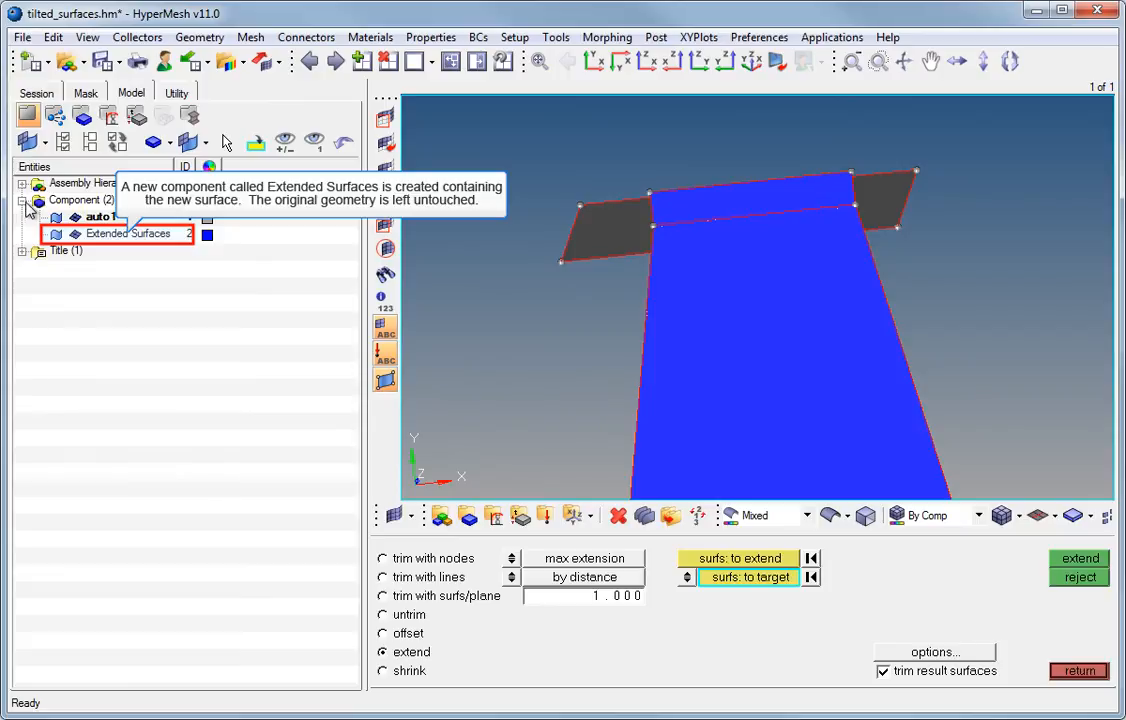
left_click(56, 234)
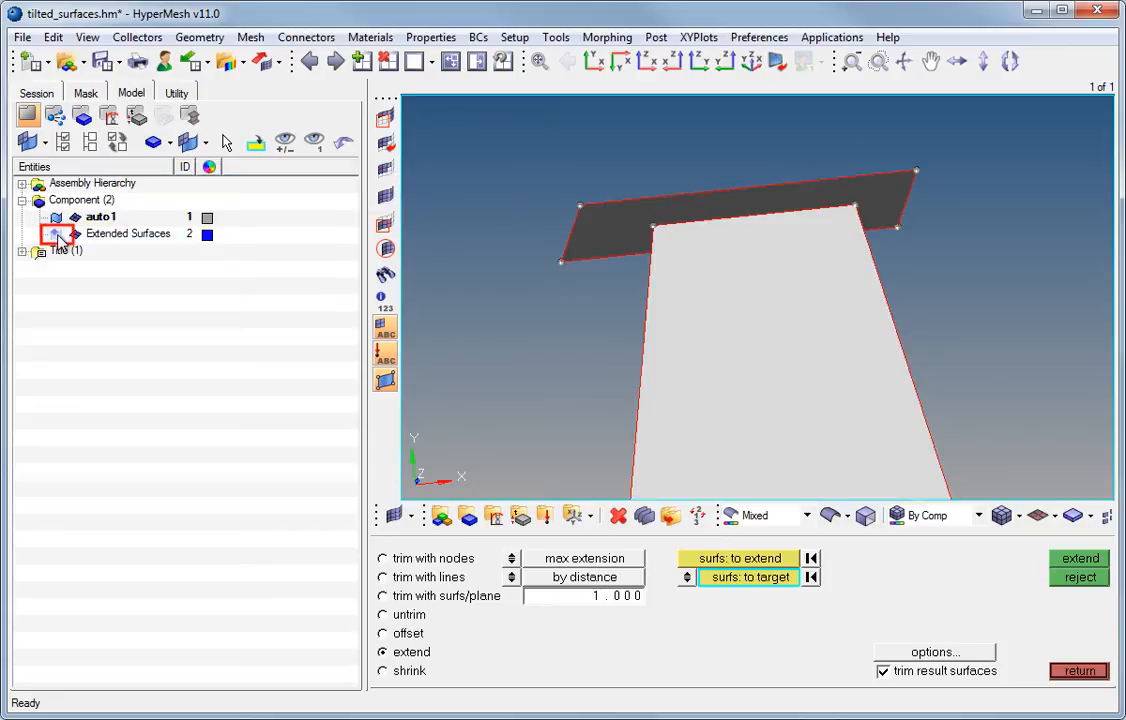
left_click(56, 234)
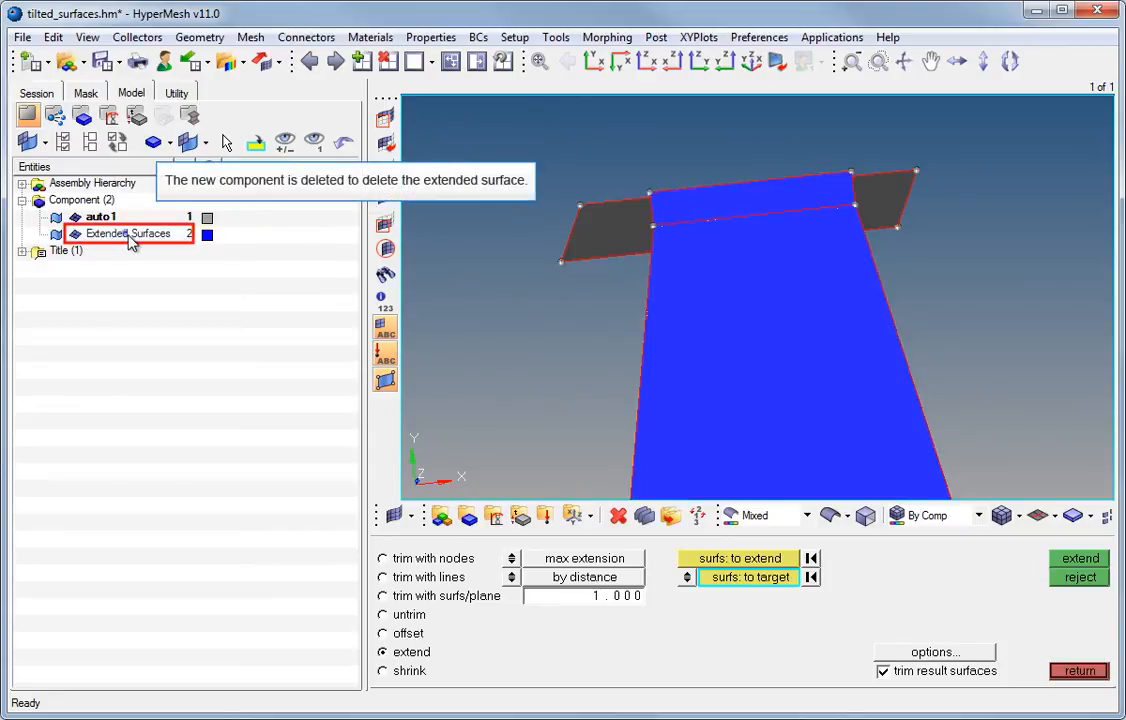
Step: Delete the Extended Surfaces component with its extended surface
right_click(131, 240)
left_click(158, 299)
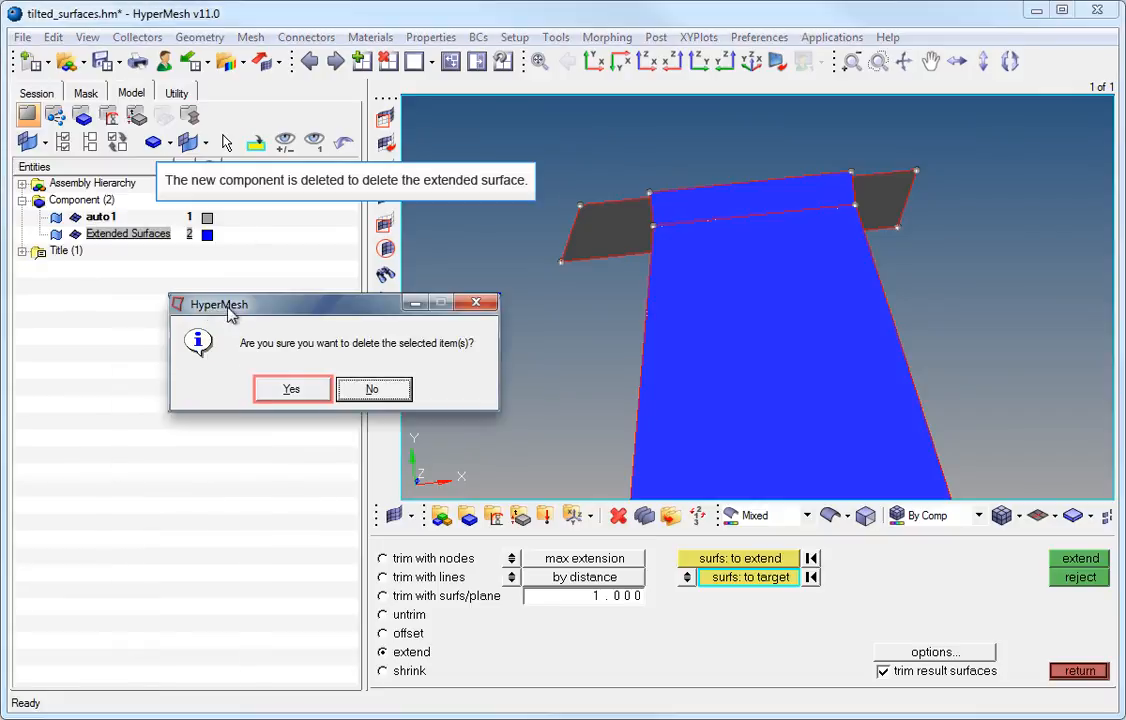
left_click(305, 390)
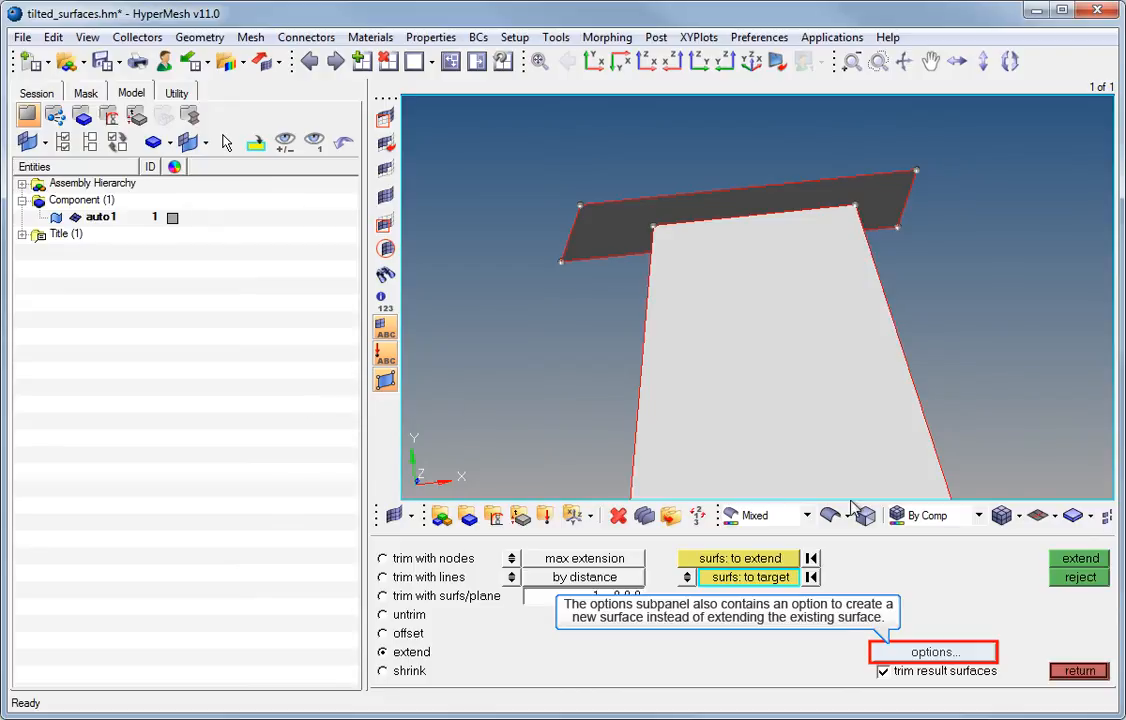
Step: Enable creating new surfaces for extensions and extend the horizontal surface to the vertical target surface
left_click(934, 653)
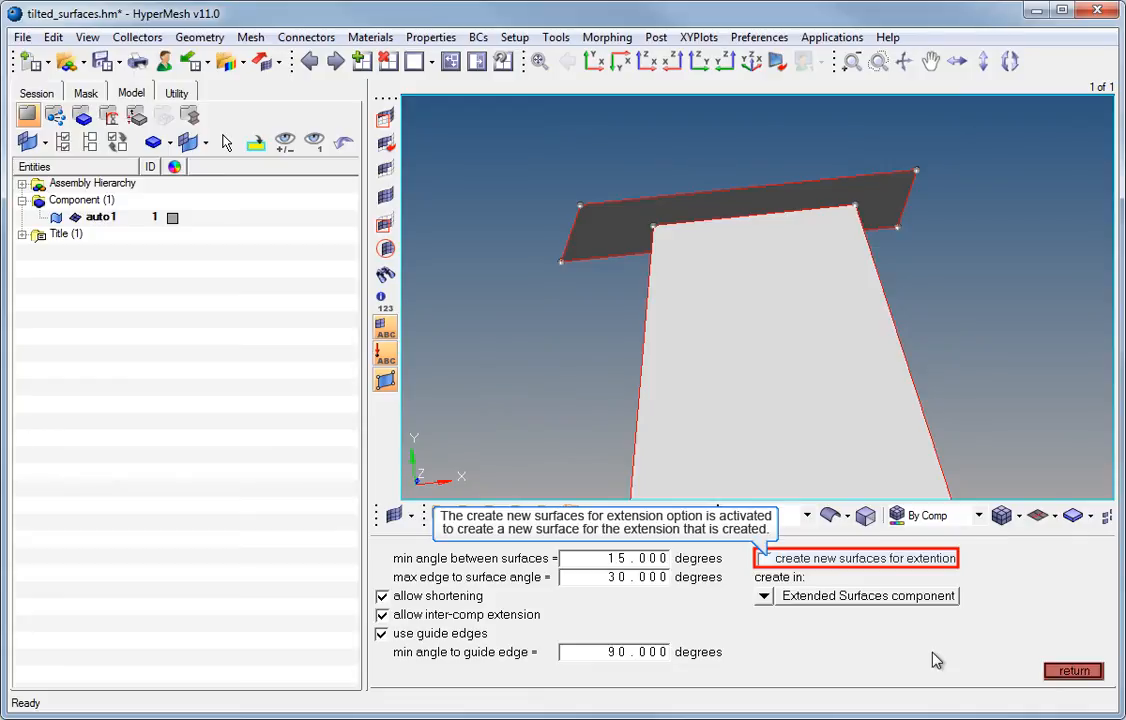
left_click(780, 558)
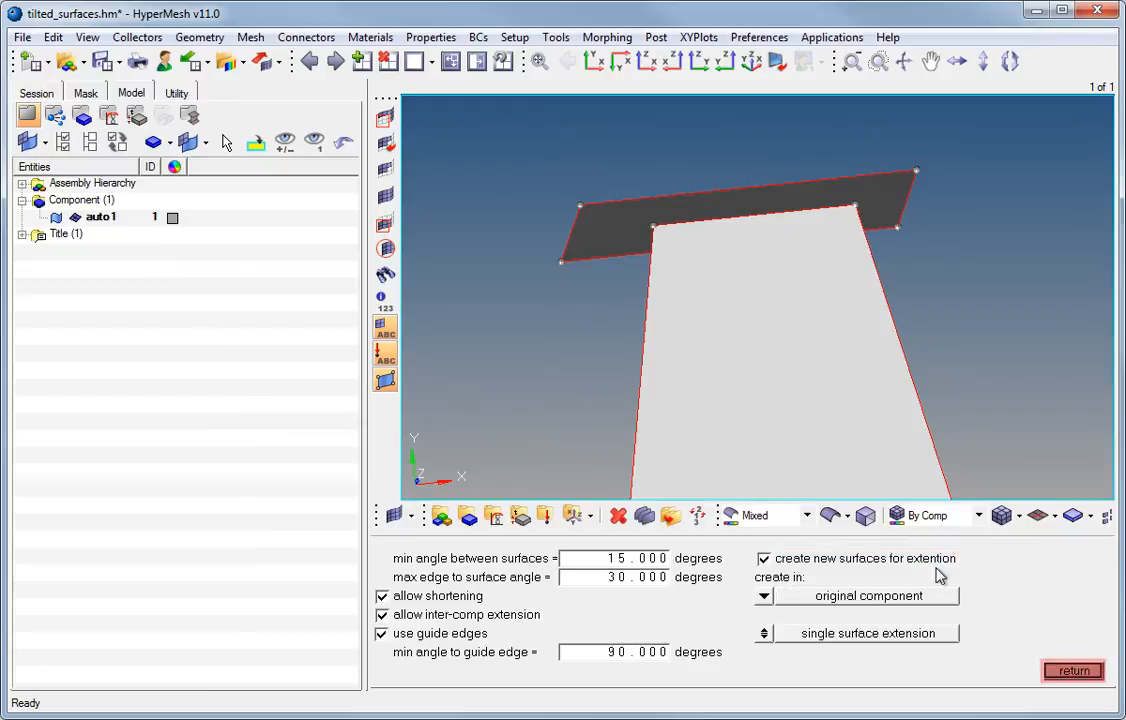
left_click(1073, 670)
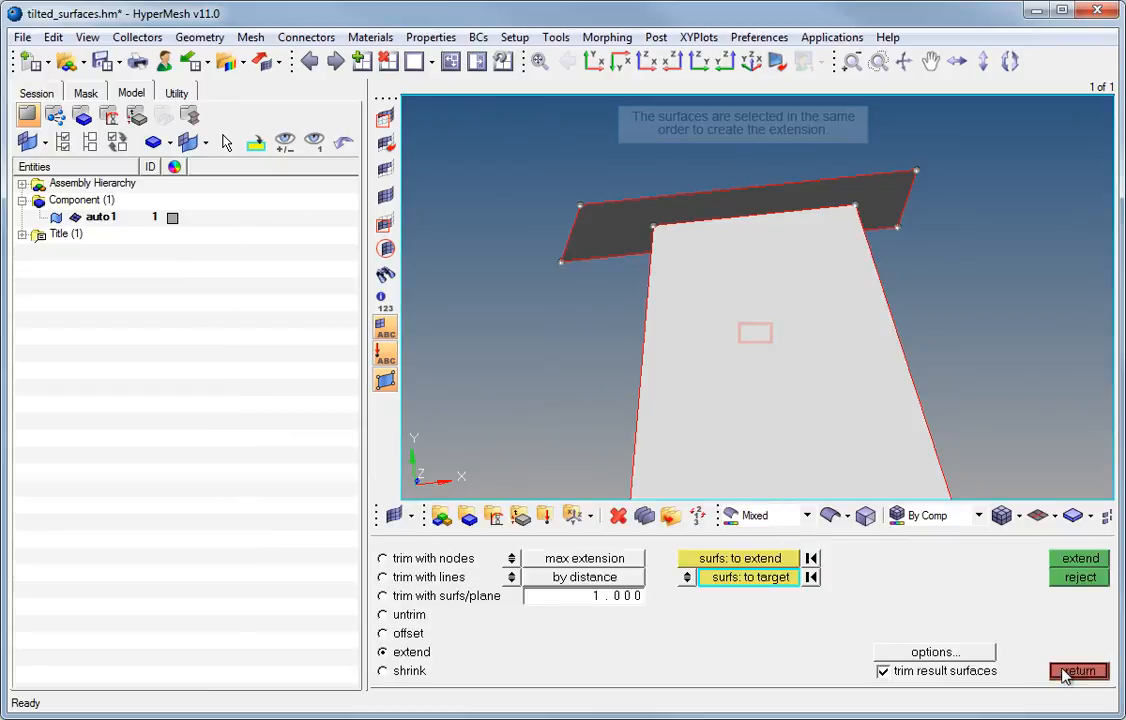
left_click(759, 334)
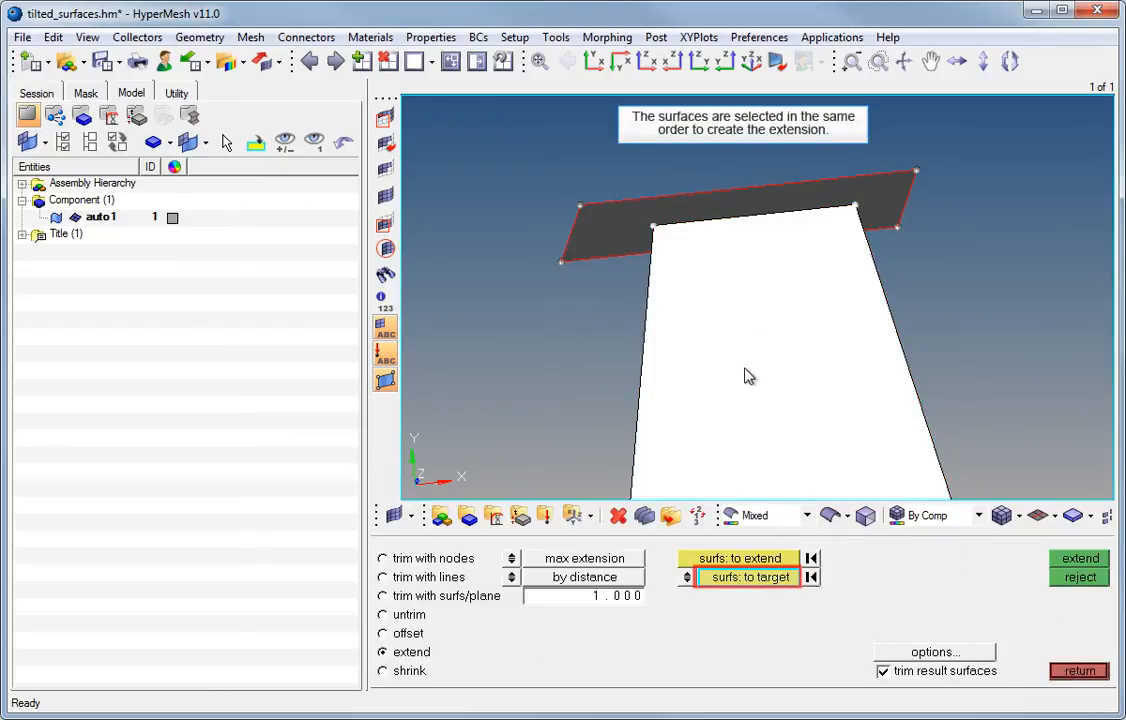
left_click(738, 585)
left_click(572, 239)
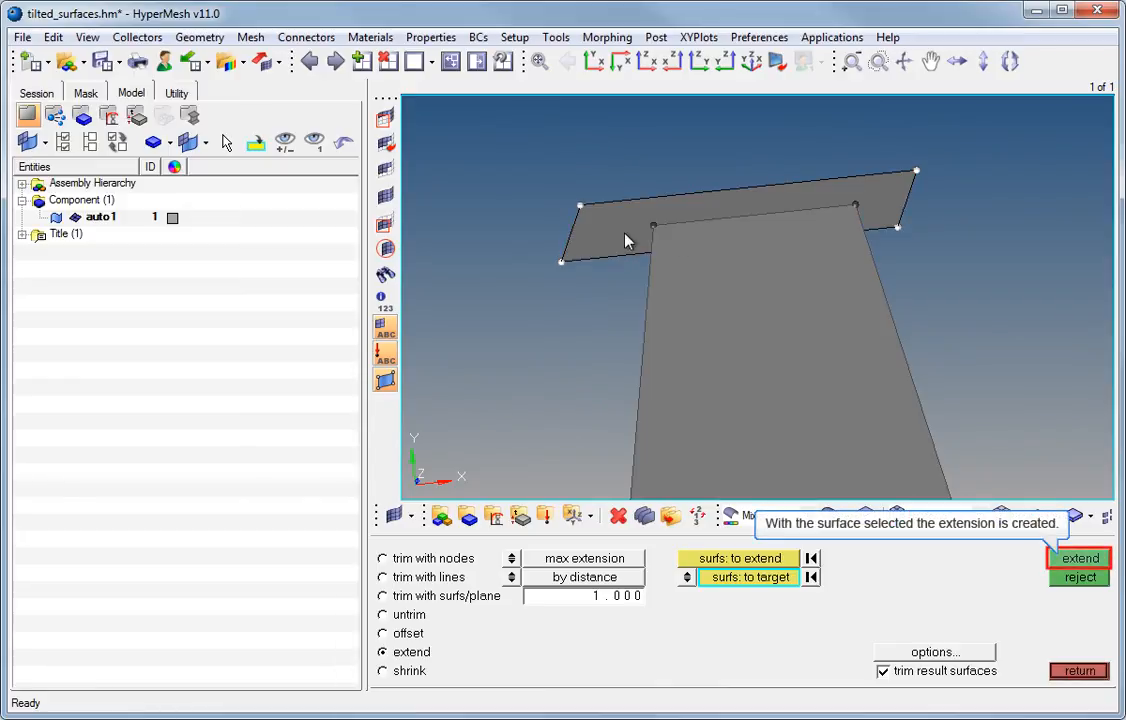
left_click(1086, 563)
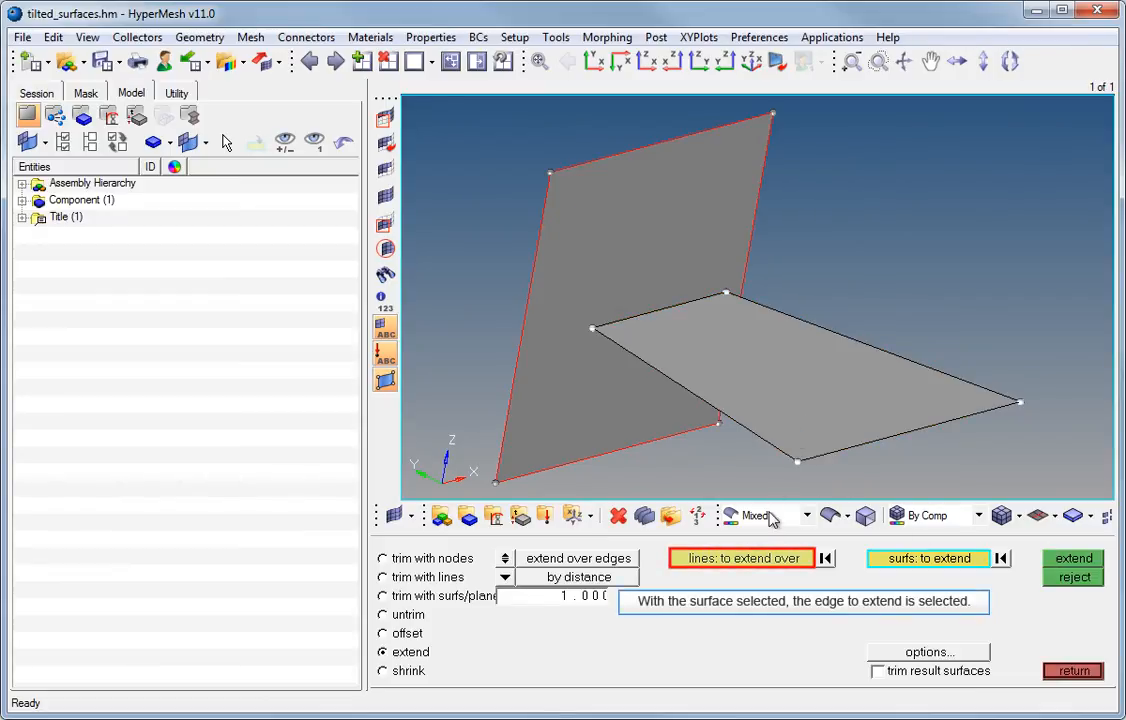
Step: Try extending the horizontal surface by a distance of 1.000 over its outer edge away from the vertical surface, and reject the extension
left_click(771, 568)
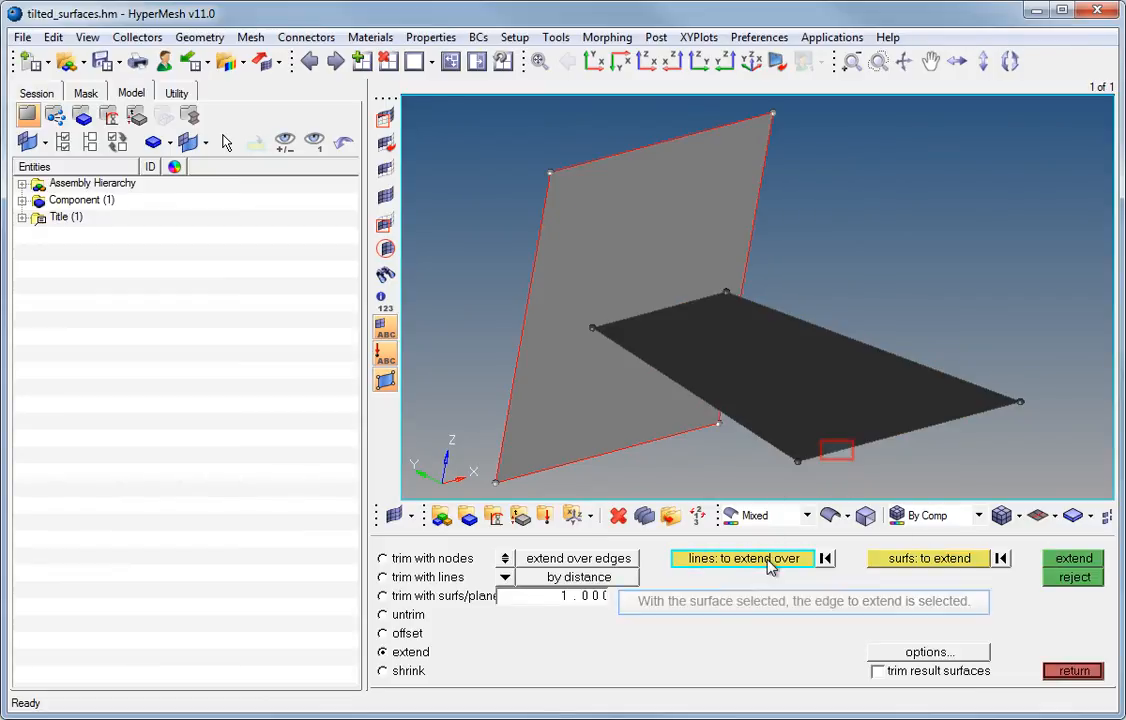
left_click(840, 455)
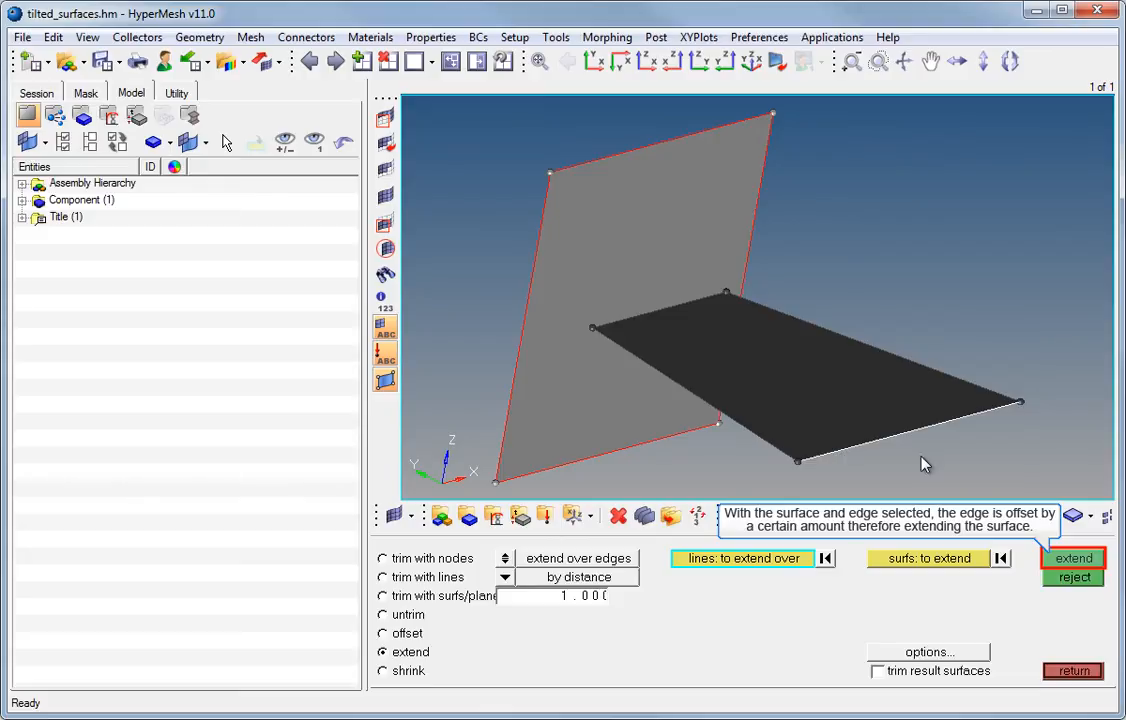
left_click(1078, 560)
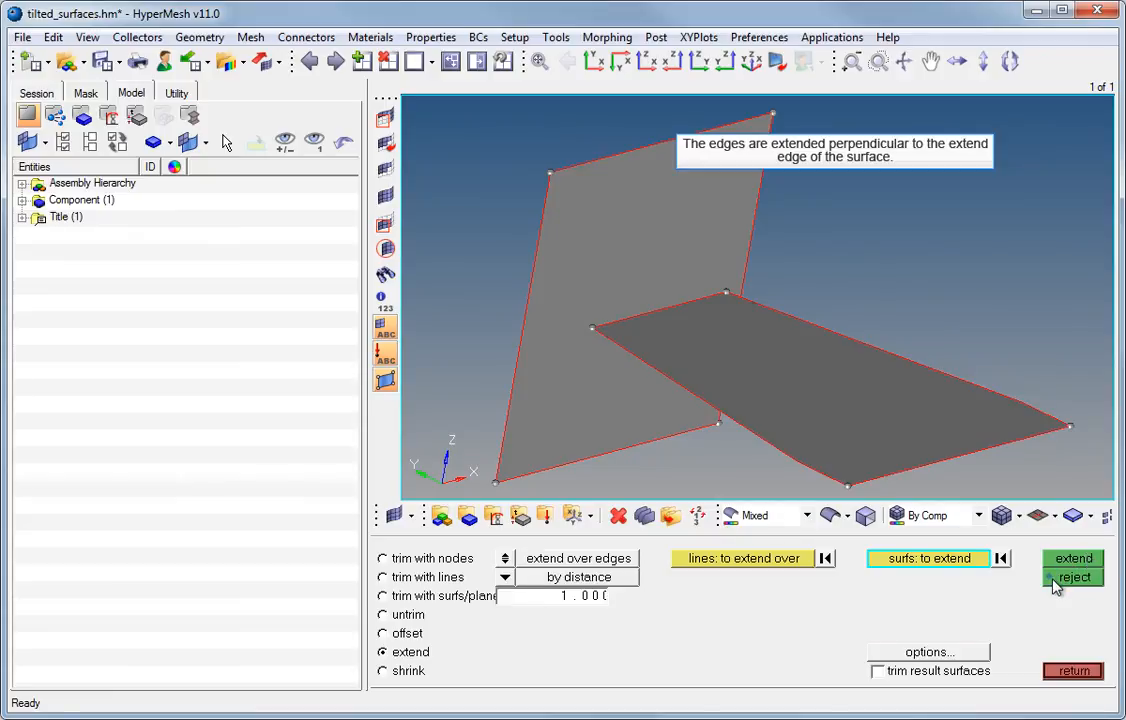
left_click(1055, 582)
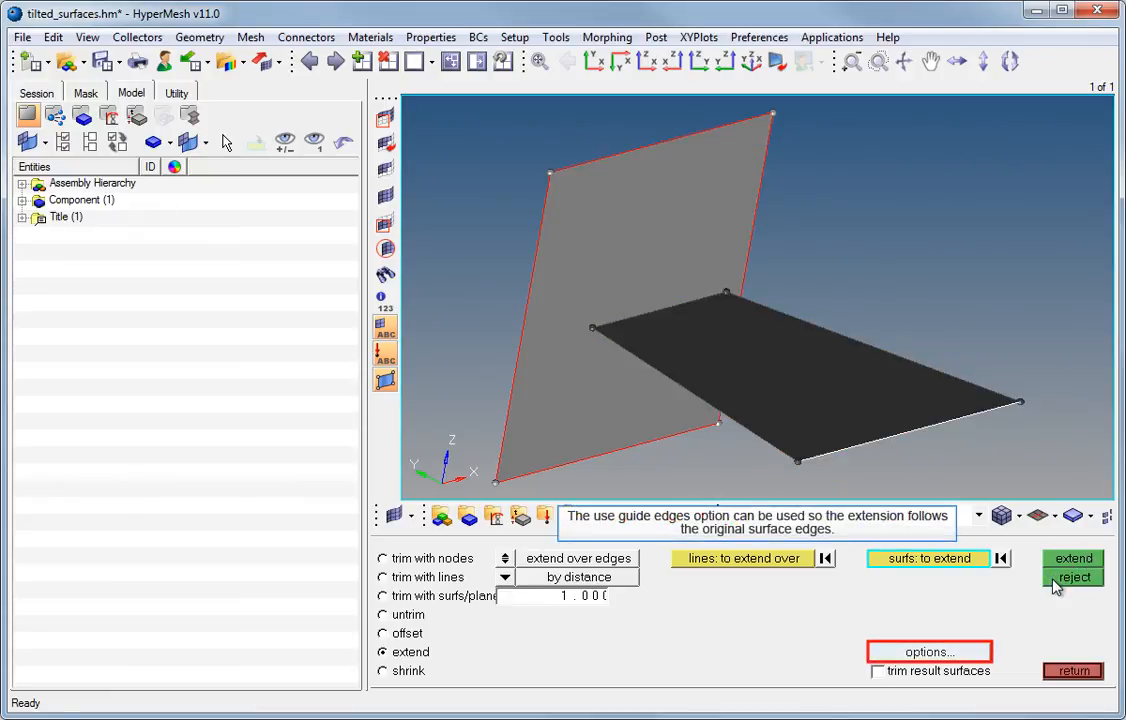
Step: Enable the use of guide edges, try the horizontal surface's outer-edge extension with them, and reject it
left_click(922, 653)
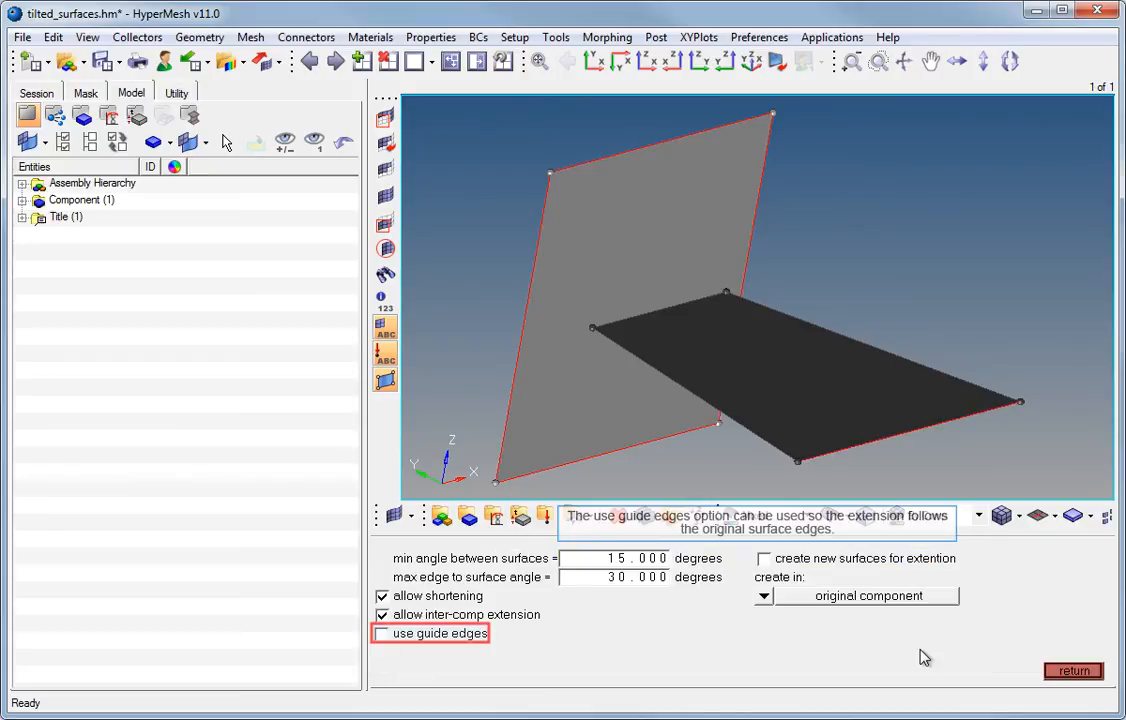
left_click(447, 636)
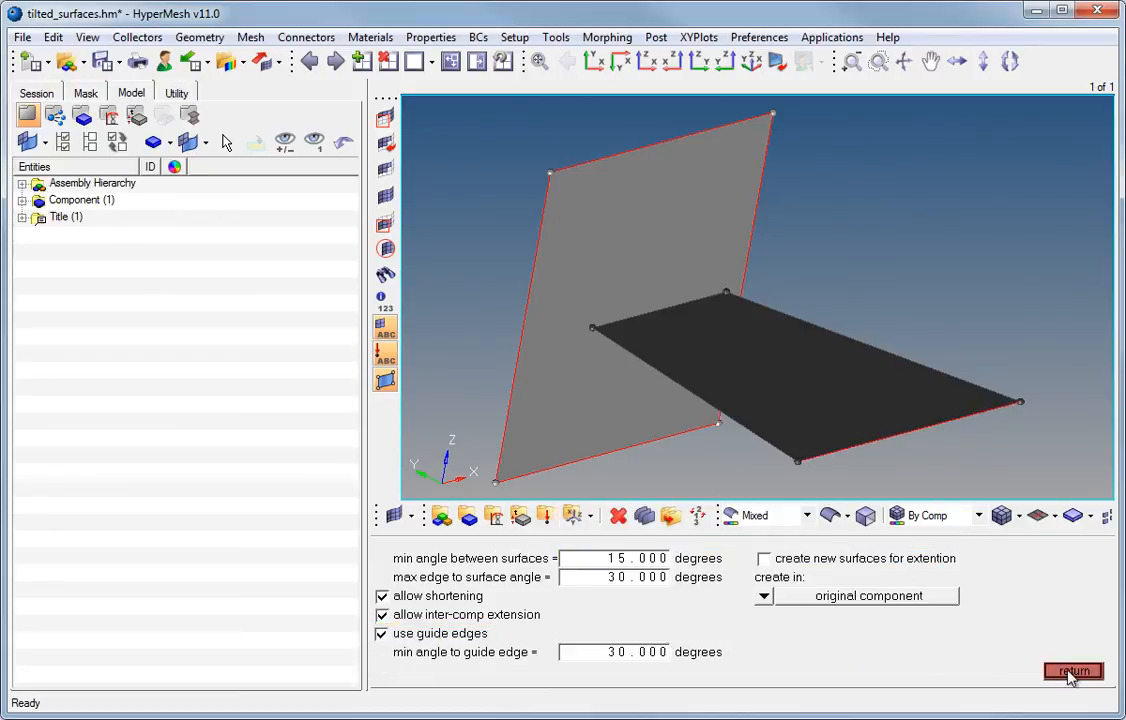
left_click(1072, 672)
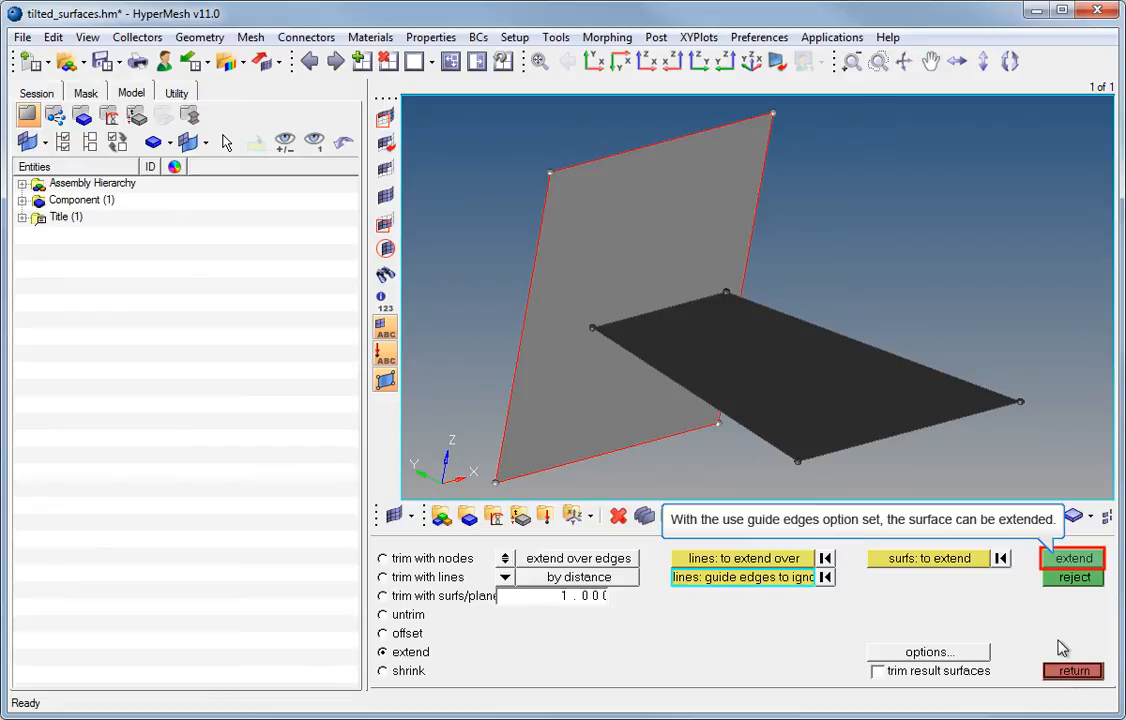
left_click(1058, 564)
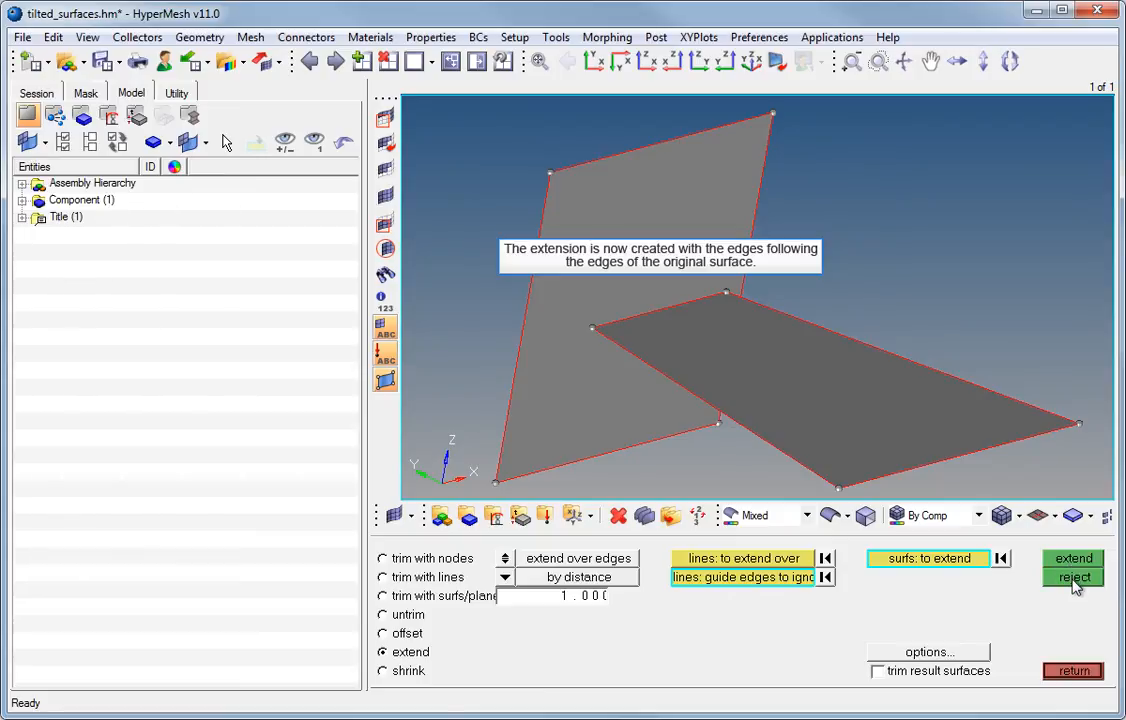
left_click(1075, 582)
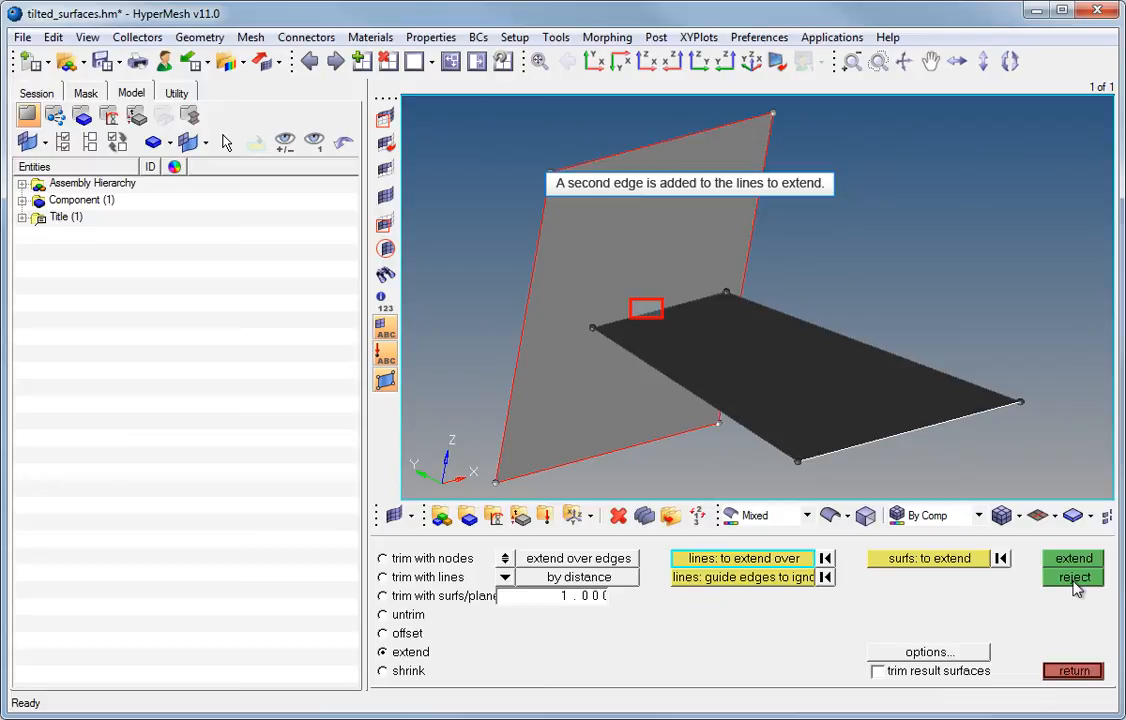
Step: Add the horizontal surface's edge nearest the vertical surface and extend by 1.000 over both end edges
left_click(651, 318)
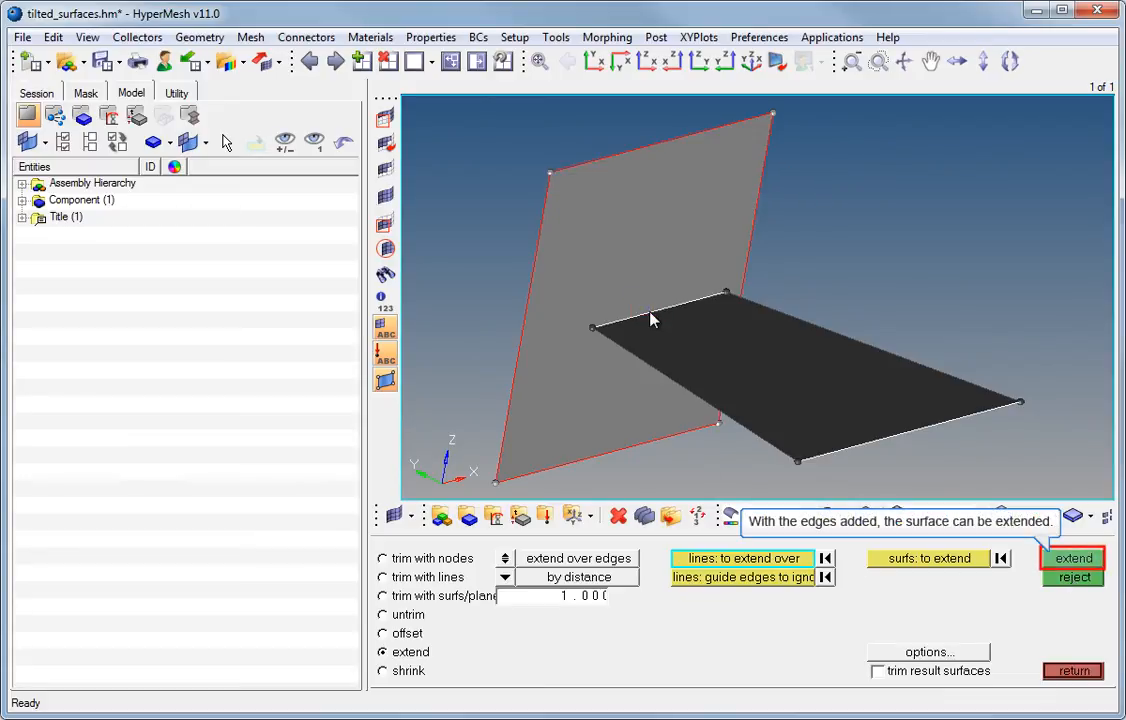
left_click(1088, 561)
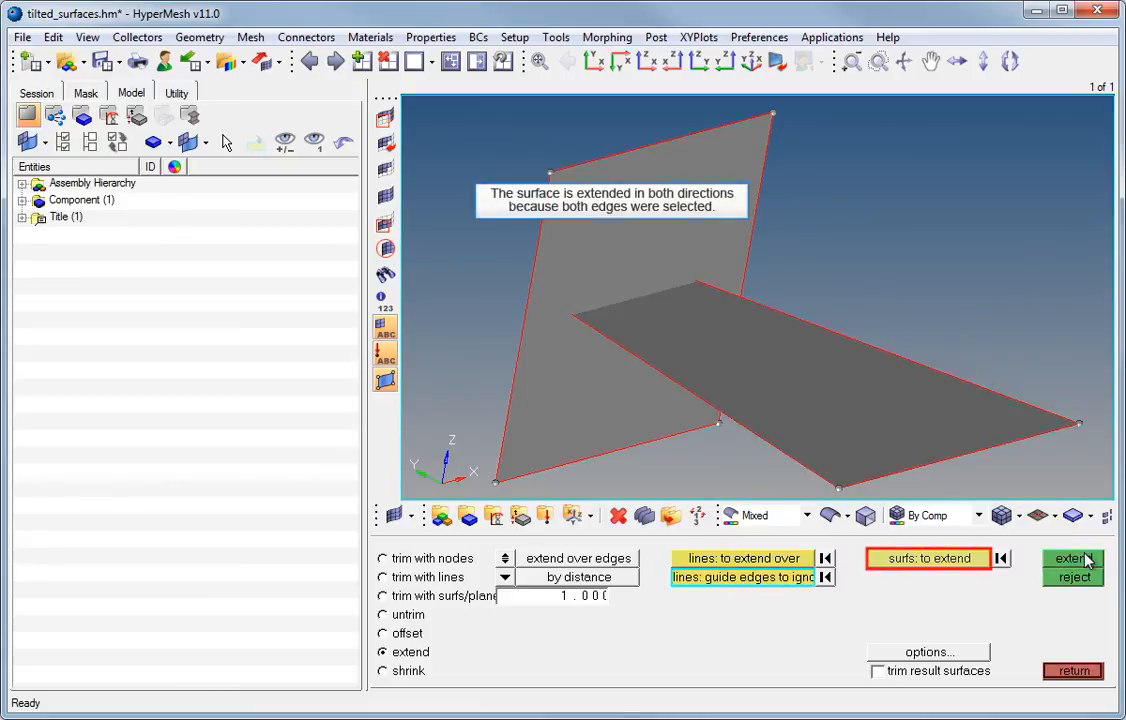
Step: Extend the vertical surface by a distance of 1.000 over both of its side edges
left_click(930, 563)
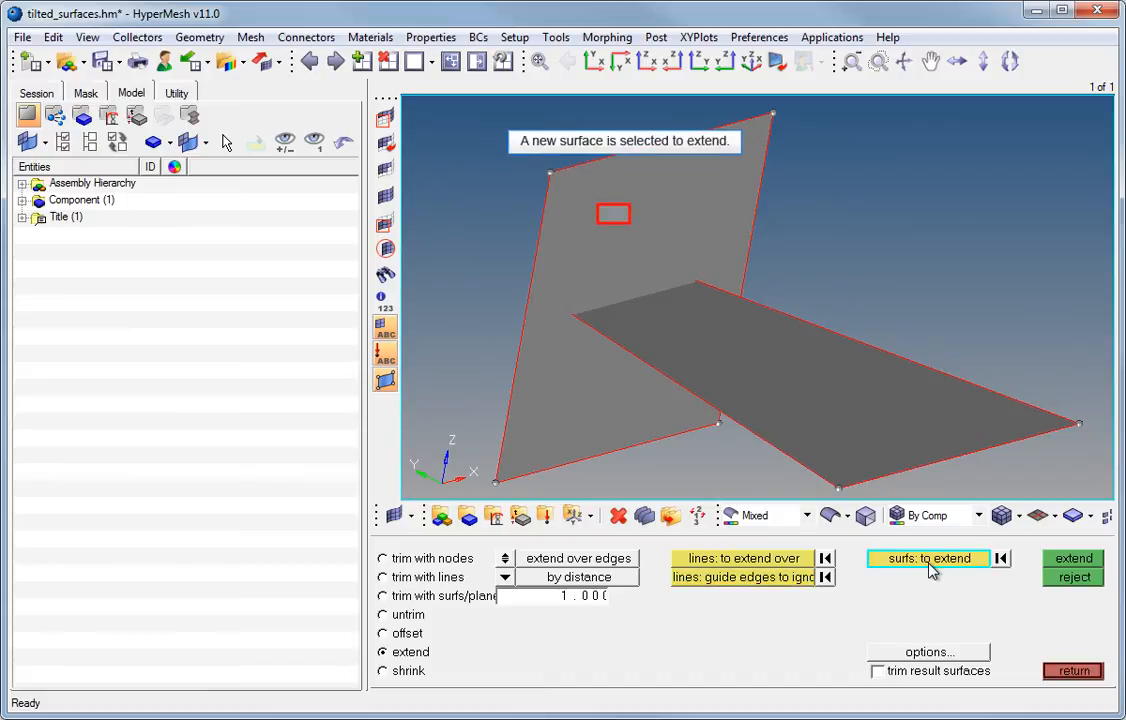
left_click(617, 224)
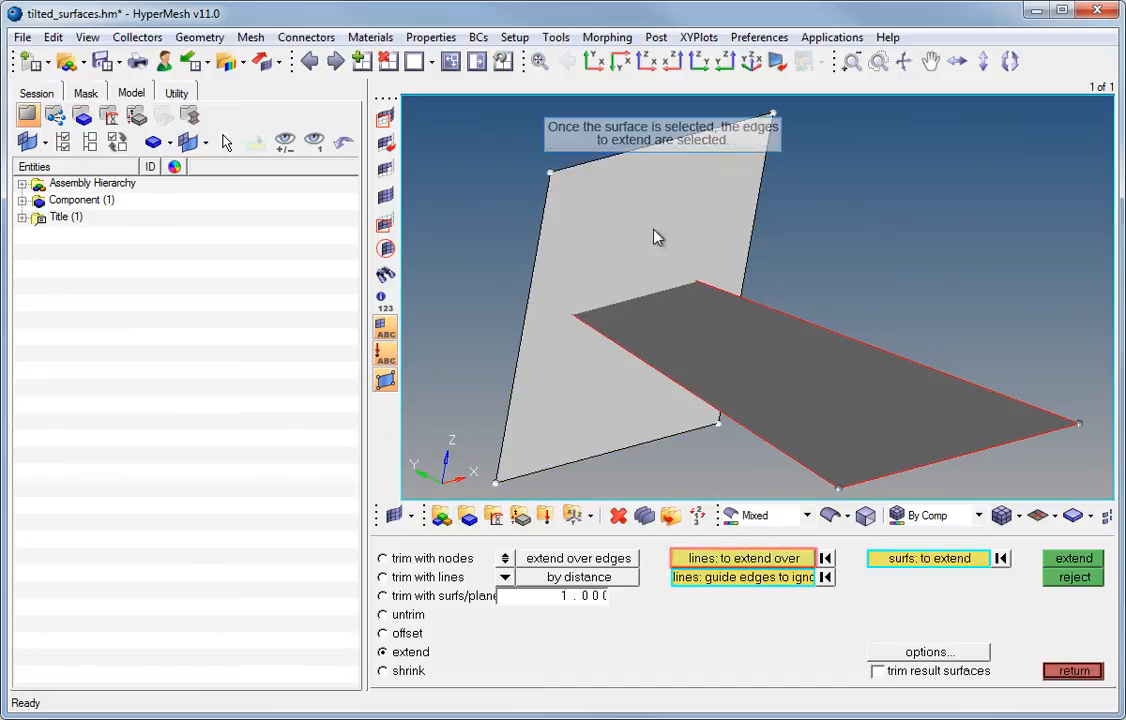
left_click(726, 560)
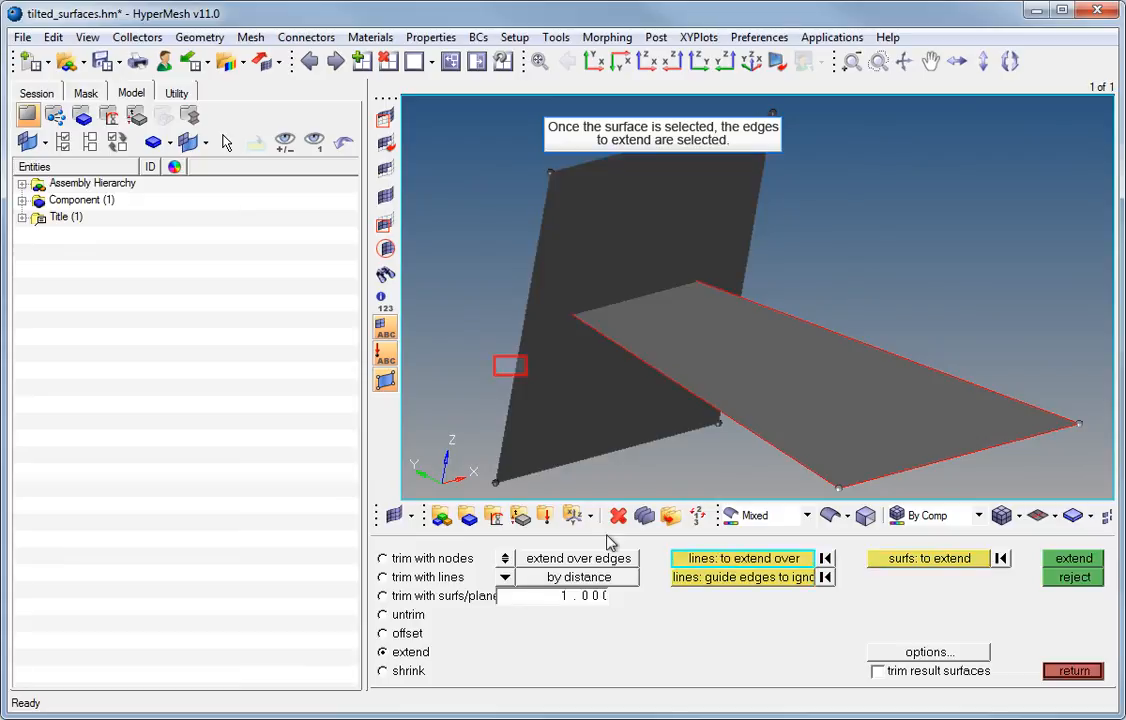
left_click(515, 372)
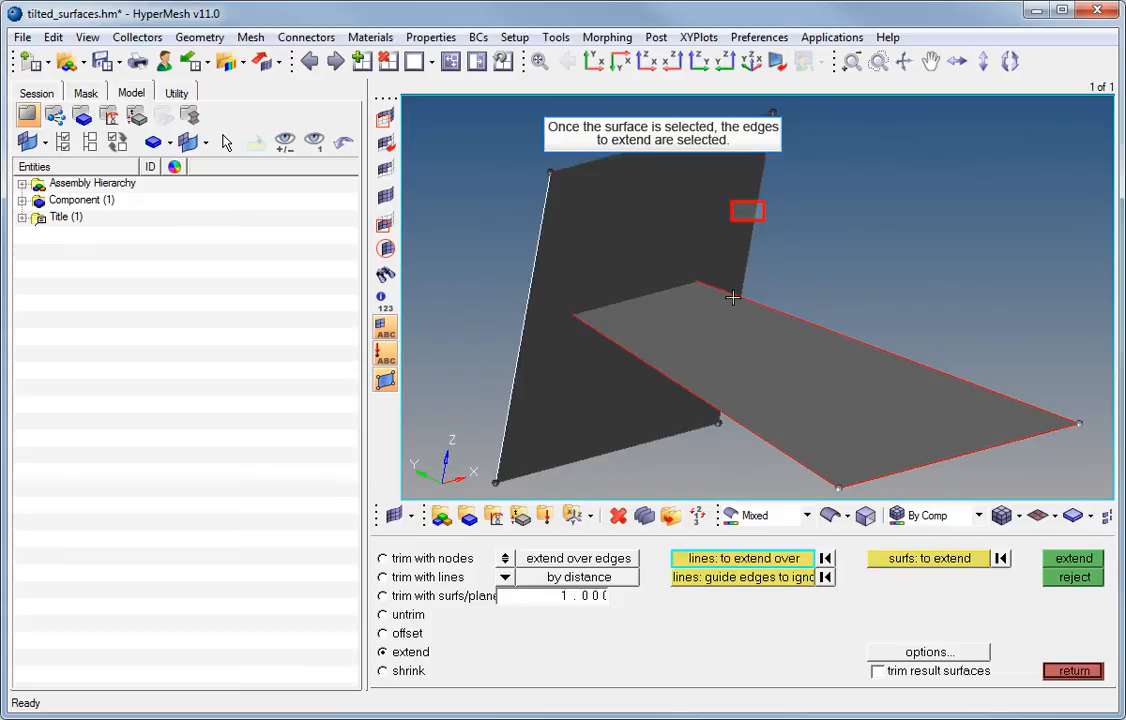
left_click(754, 220)
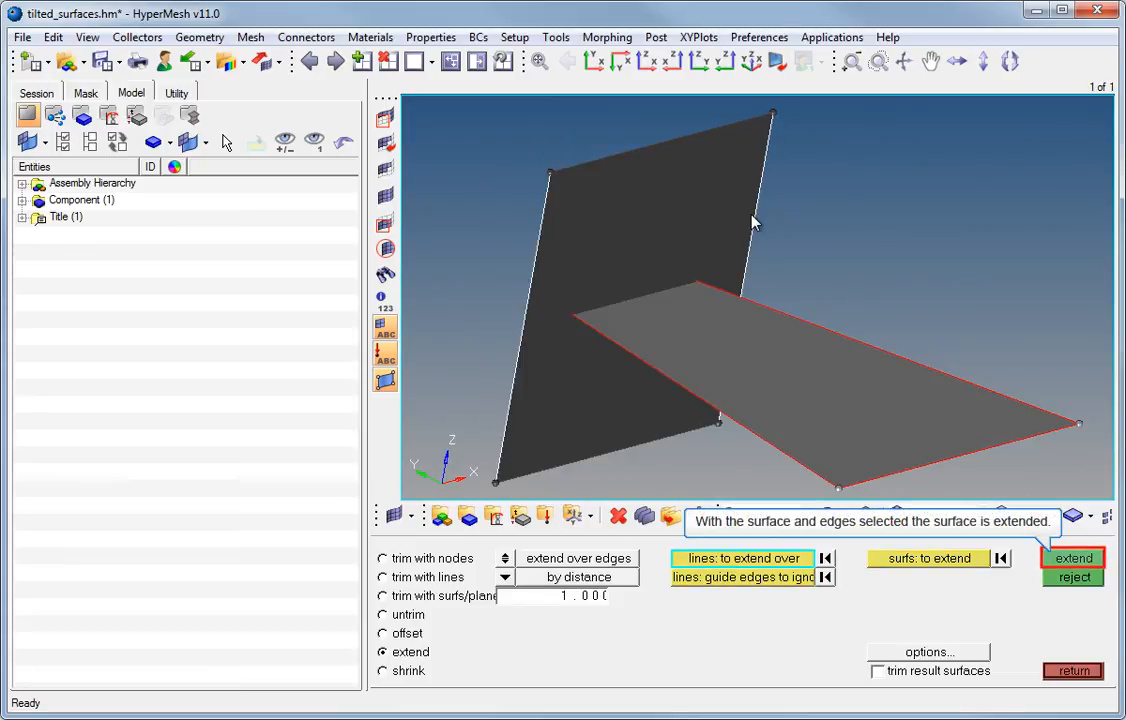
left_click(1073, 558)
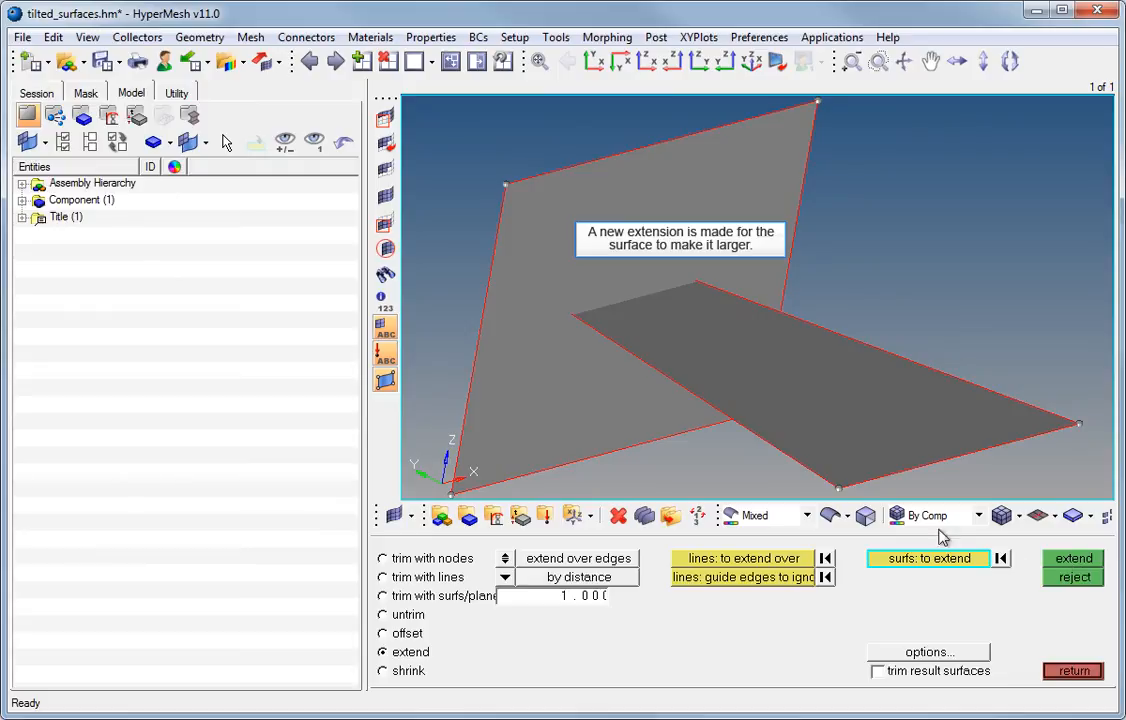
Step: Extend the horizontal surface by a distance of 1.000 over both of its long side edges
left_click(897, 457)
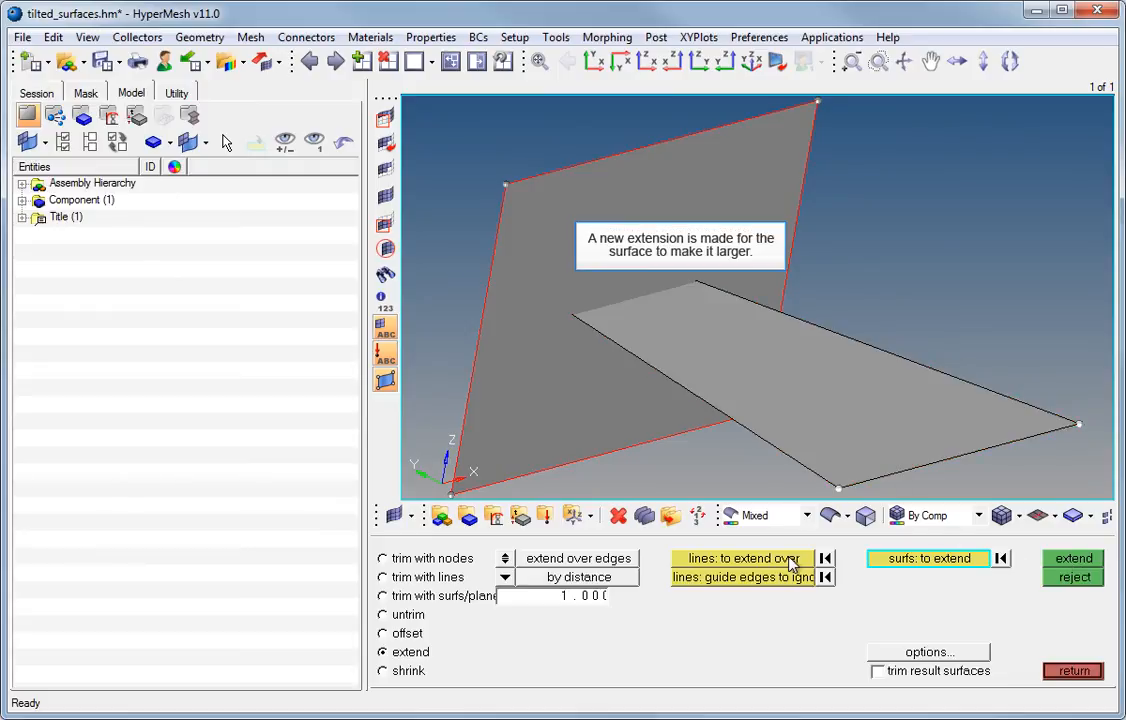
left_click(790, 559)
left_click(783, 452)
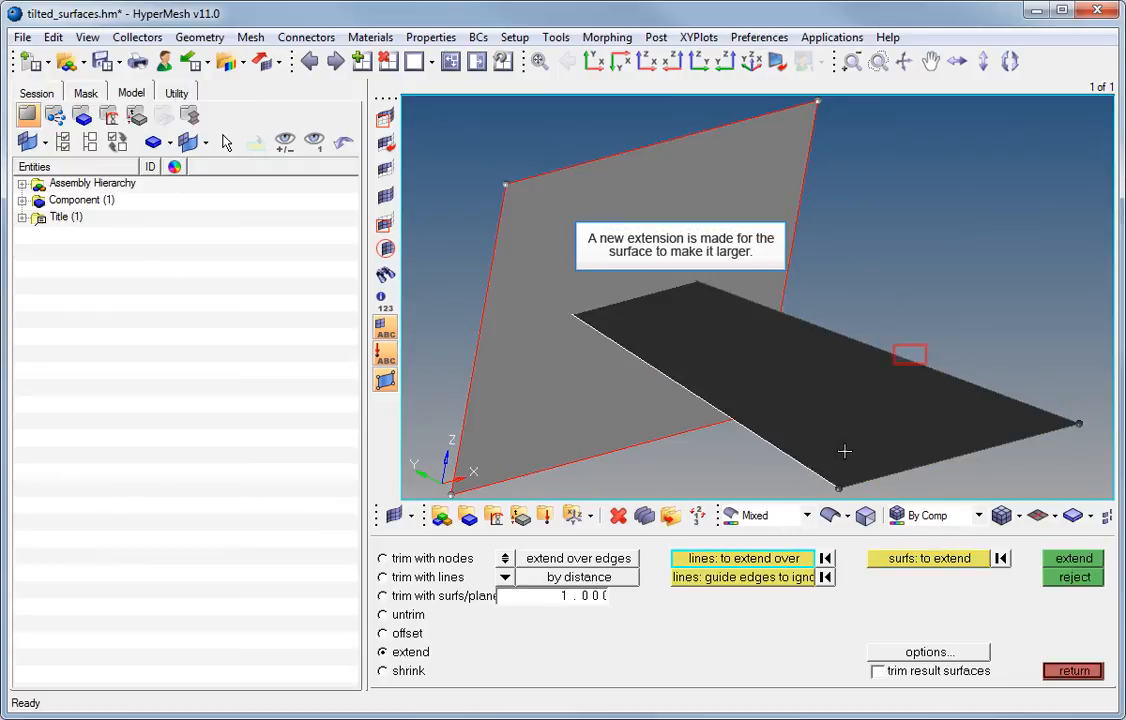
left_click(917, 362)
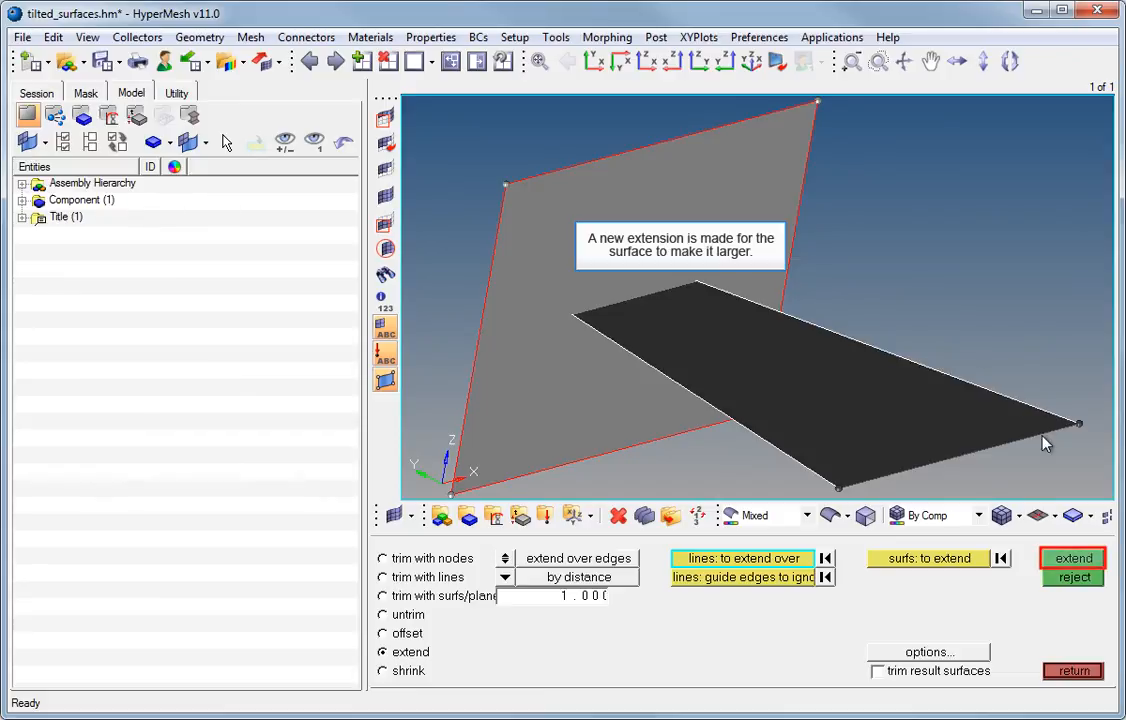
left_click(1067, 558)
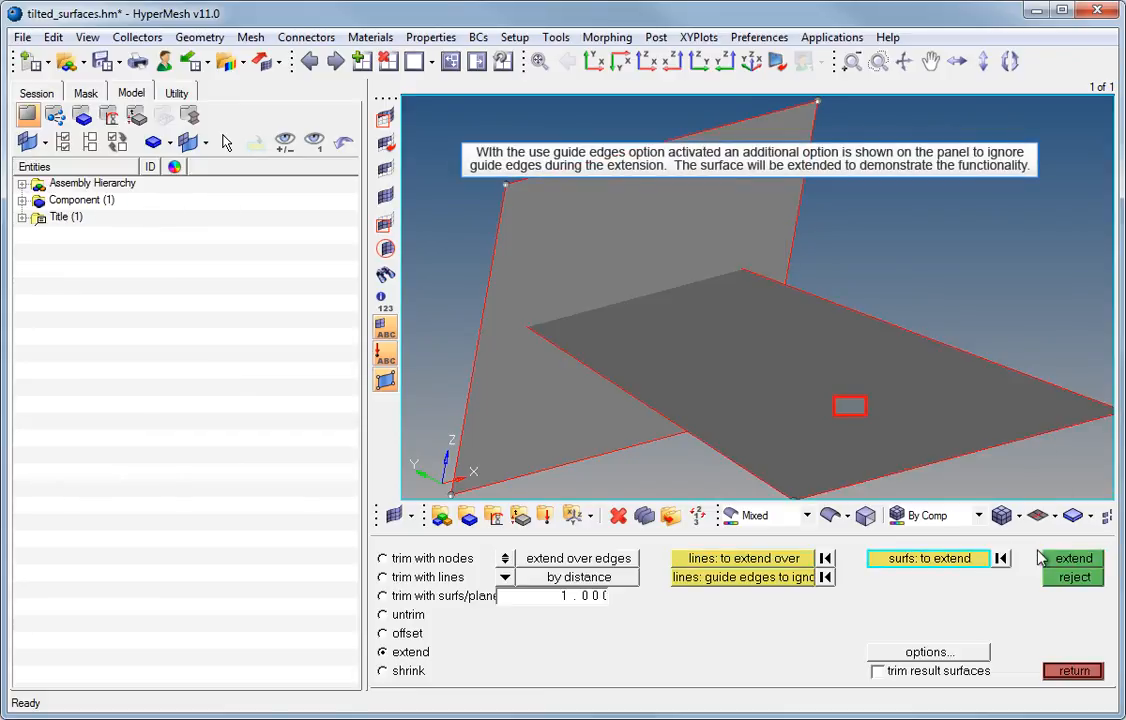
Step: Try extending the widened horizontal surface by 1.000 over its outer edge with all guide edges followed, and reject the extension
left_click(854, 416)
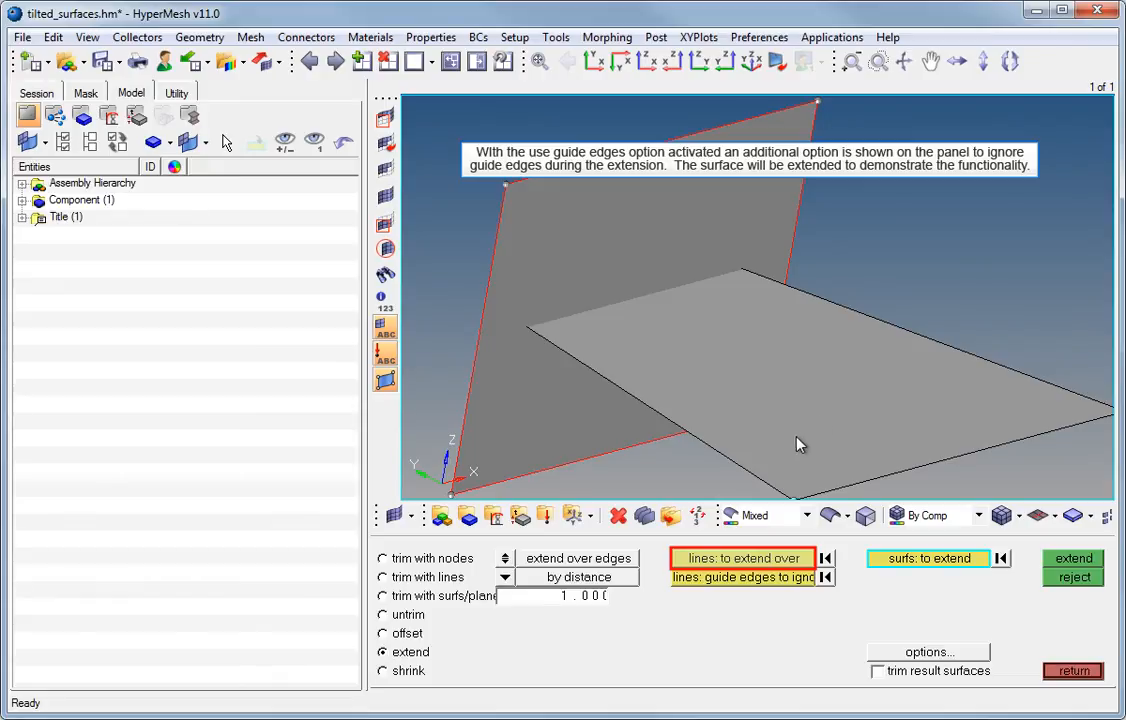
left_click(769, 560)
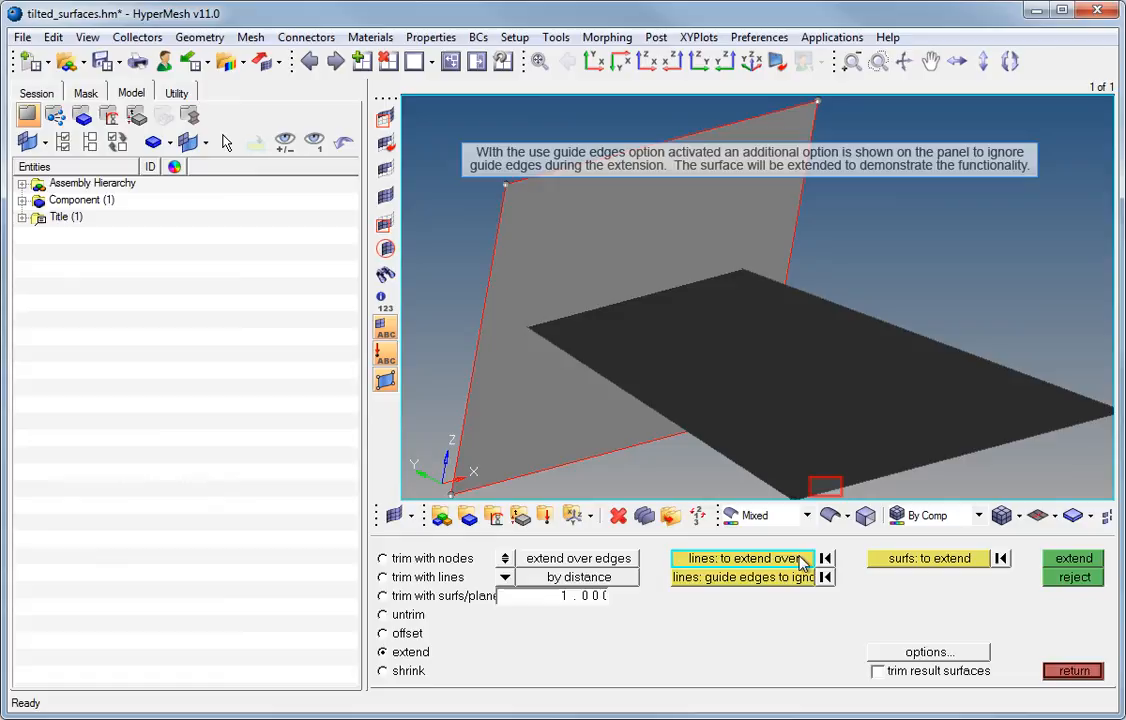
left_click(833, 493)
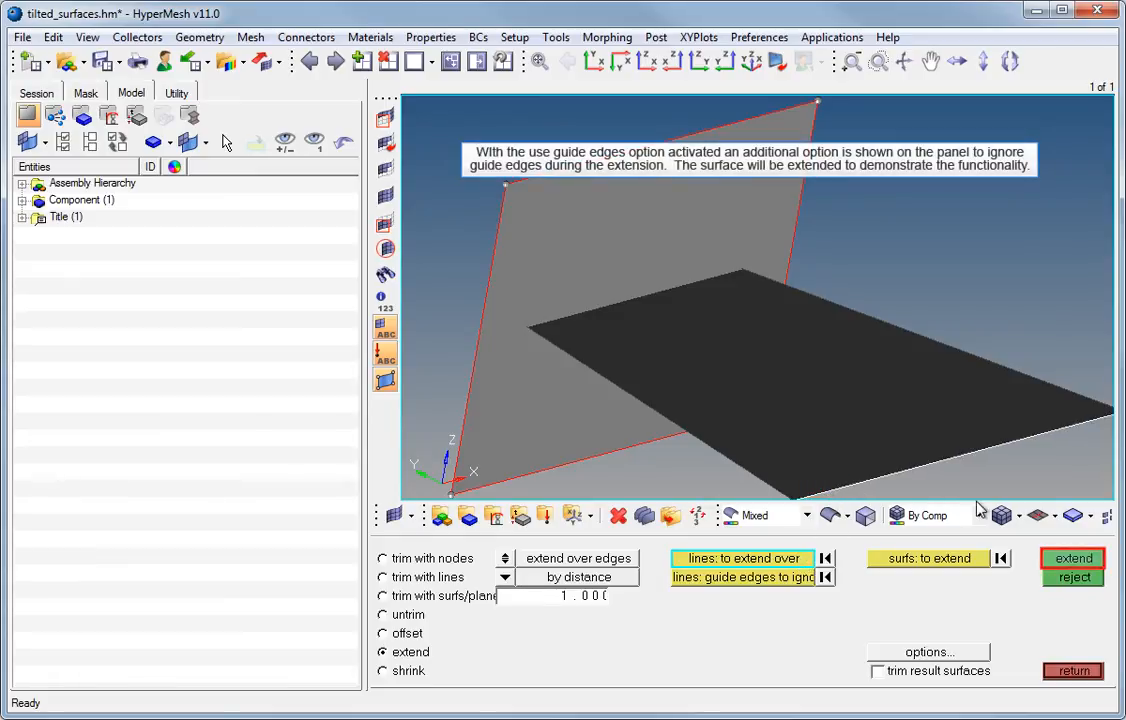
left_click(1055, 560)
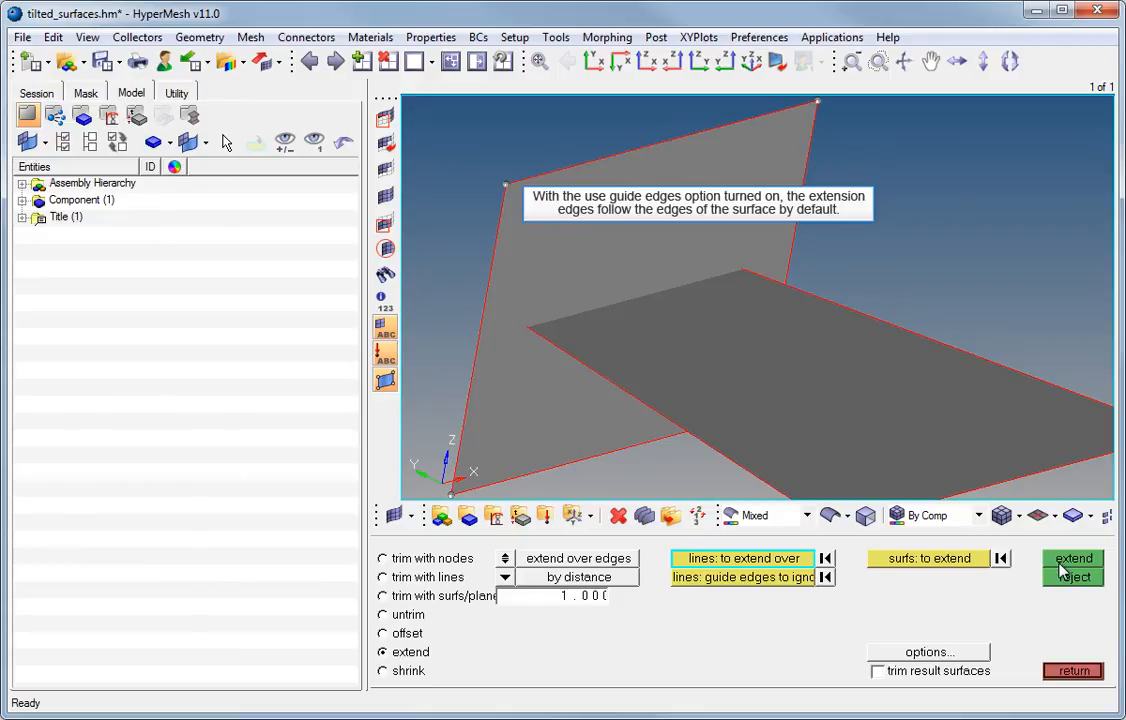
left_click(1065, 580)
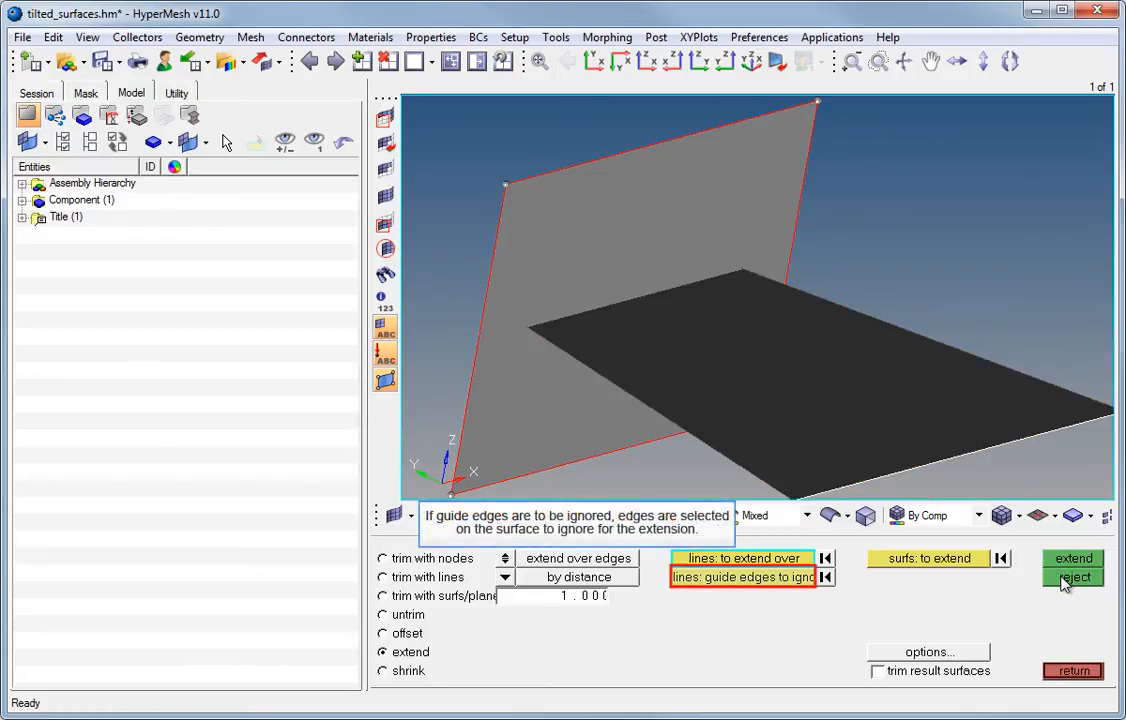
Step: Set the horizontal surface's near long side as a guide edge to ignore and extend the surface over its outer edge
left_click(785, 588)
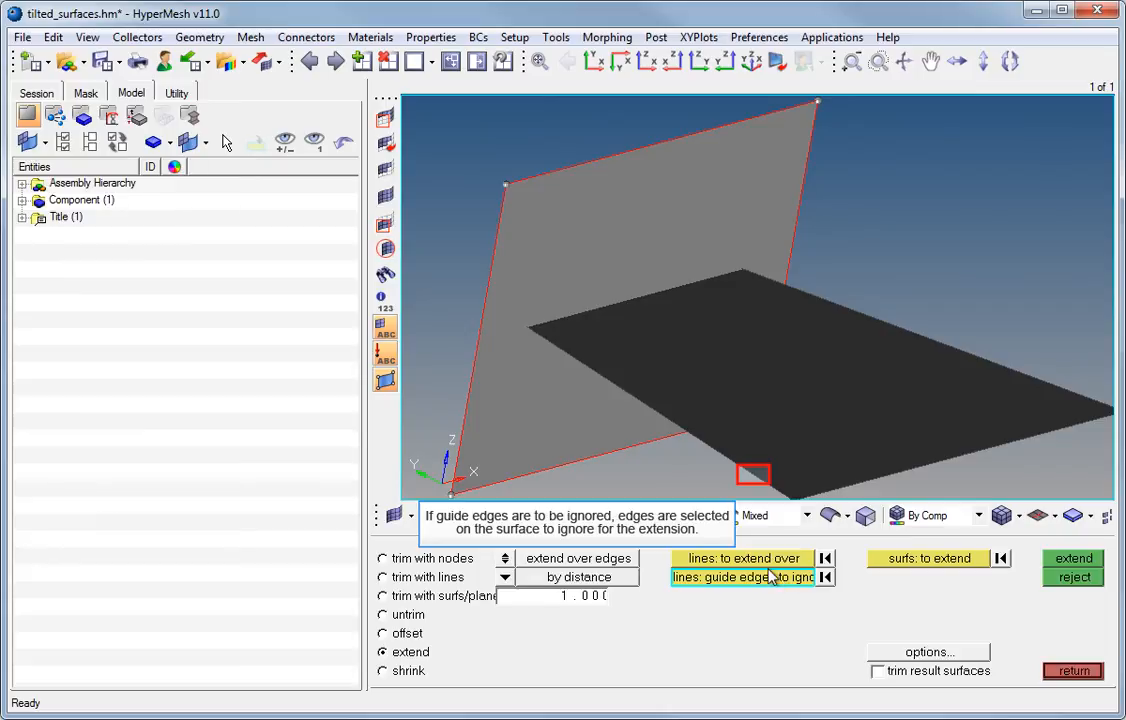
left_click(757, 478)
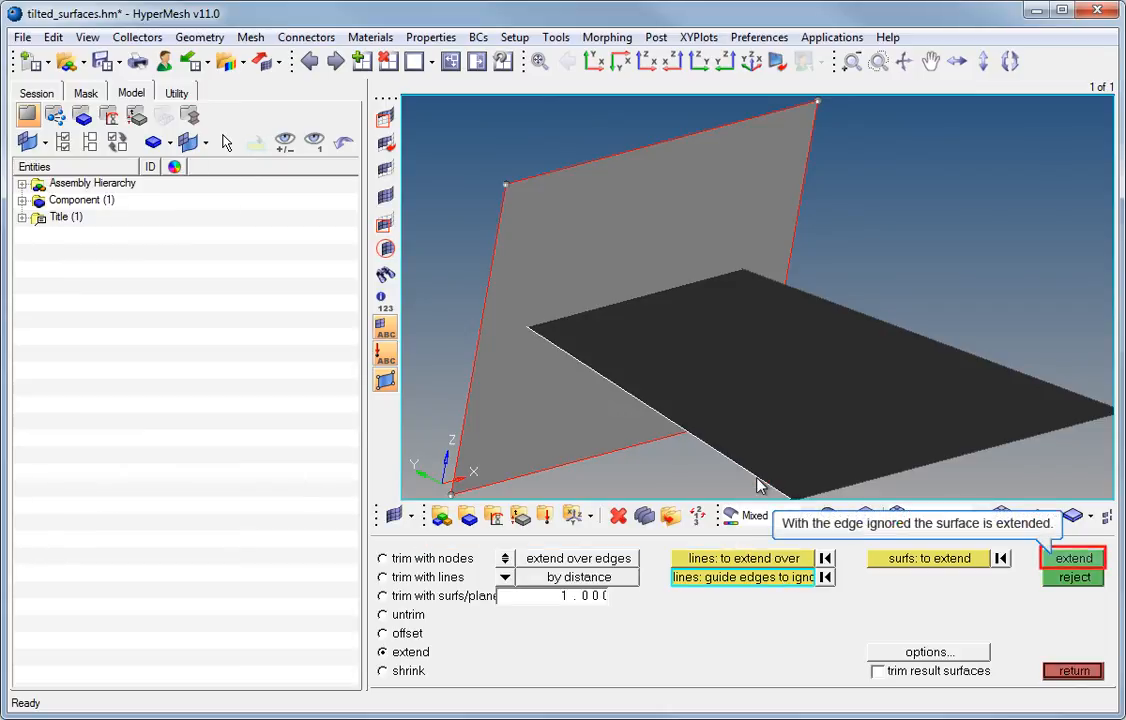
left_click(1088, 562)
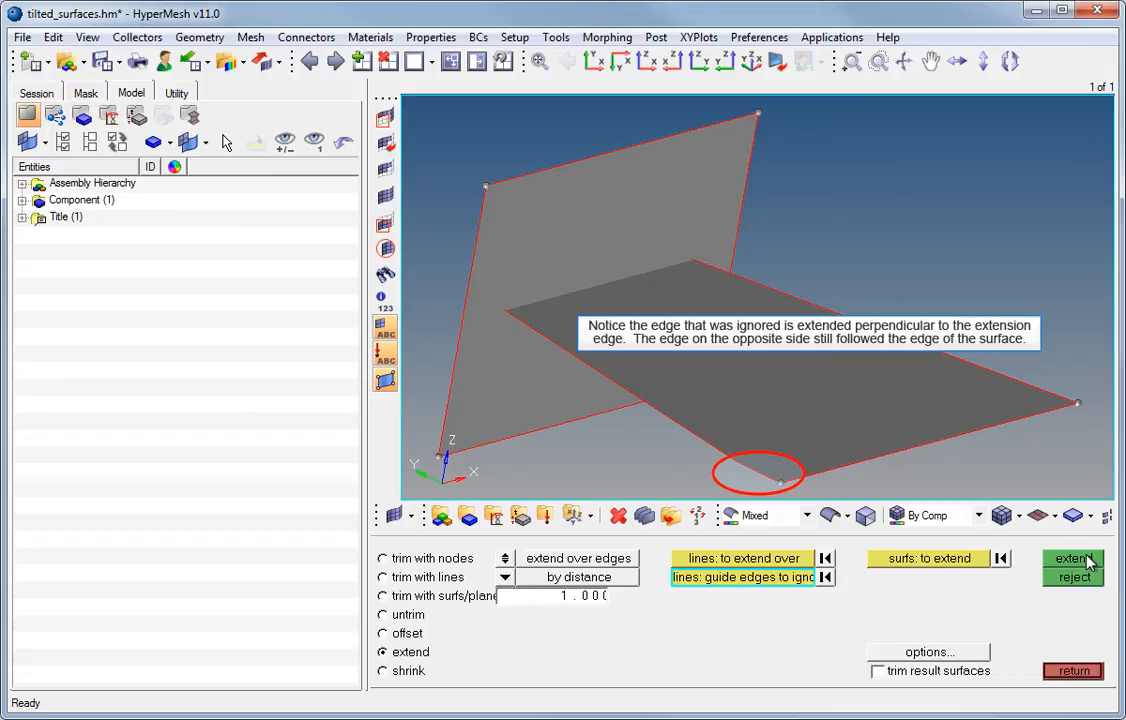
Step: Add the horizontal surface's opposite long side as a second guide edge to ignore and extend the surface over its outer edge
left_click_drag(1026, 348, 829, 445, "ctrl")
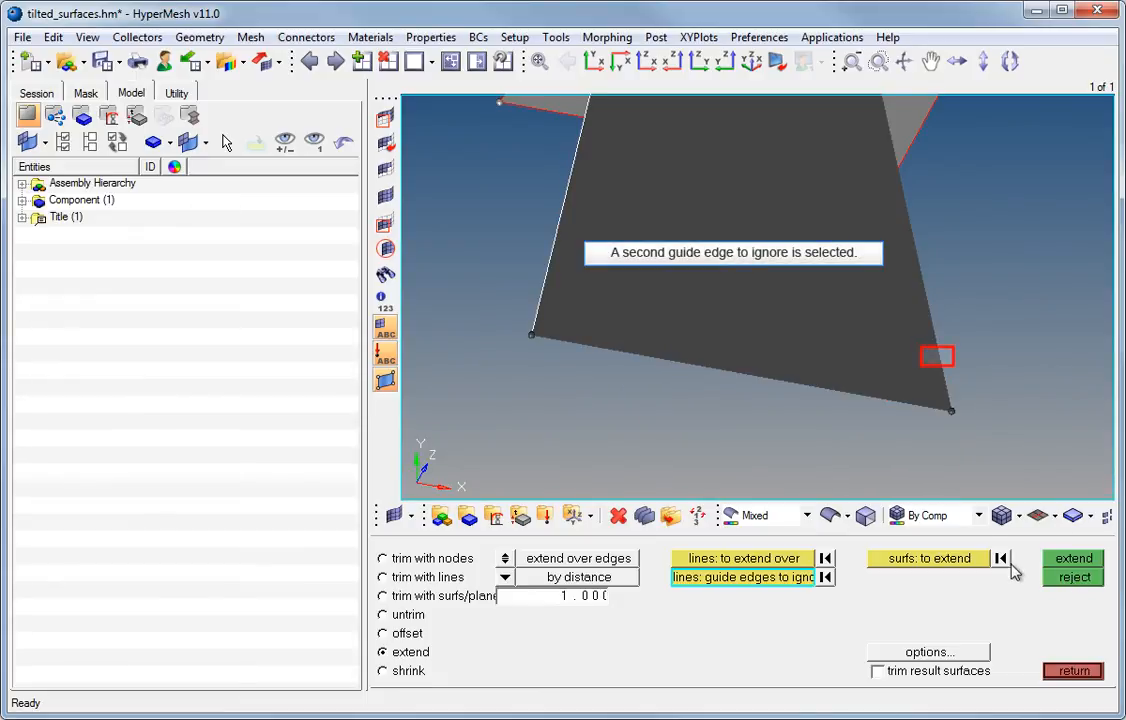
left_click(941, 368)
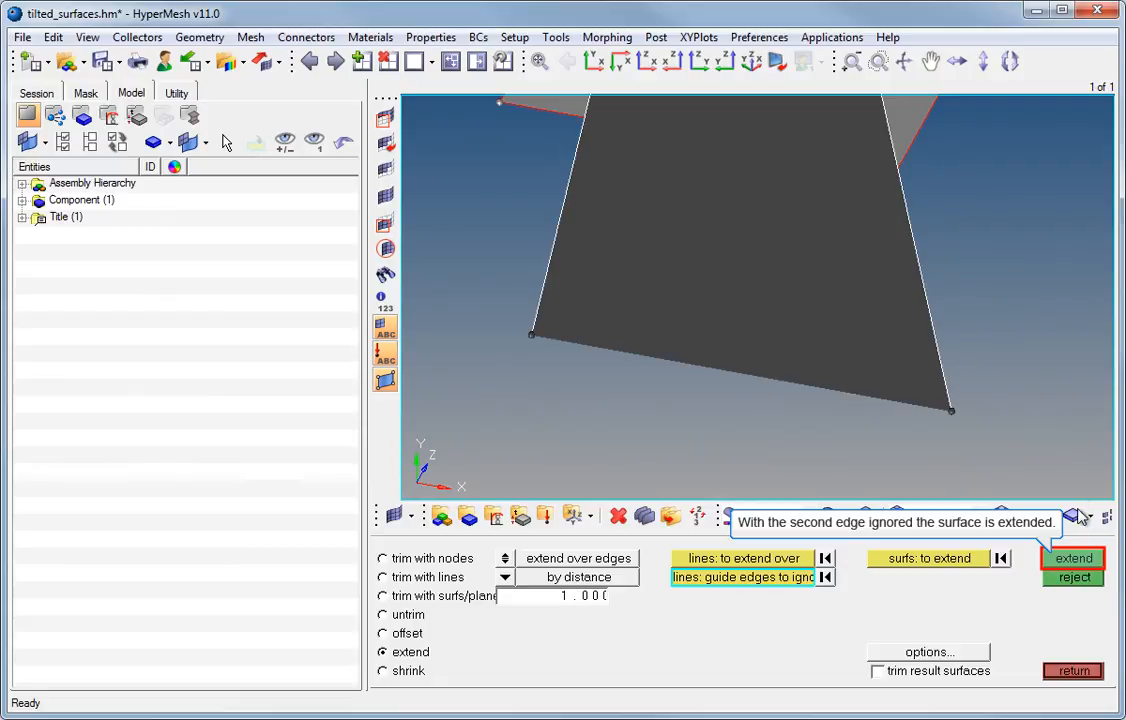
left_click(1073, 558)
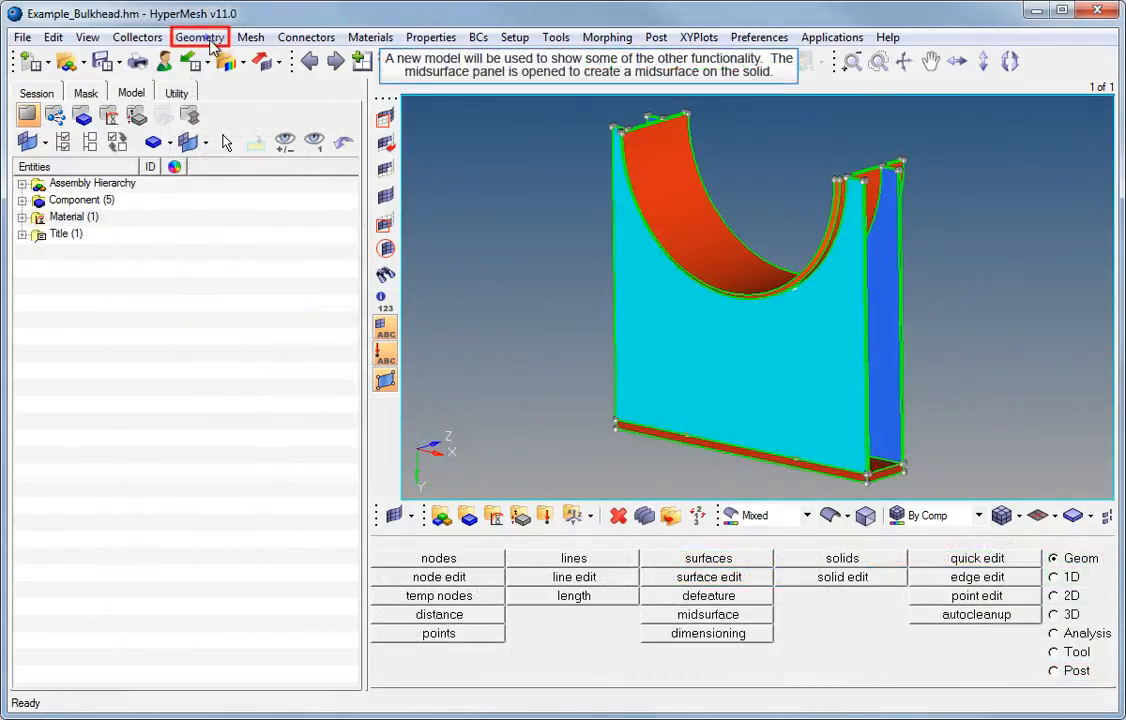
Step: Extract the midsurface of the bulkhead model automatically from all displayed solids
left_click(199, 37)
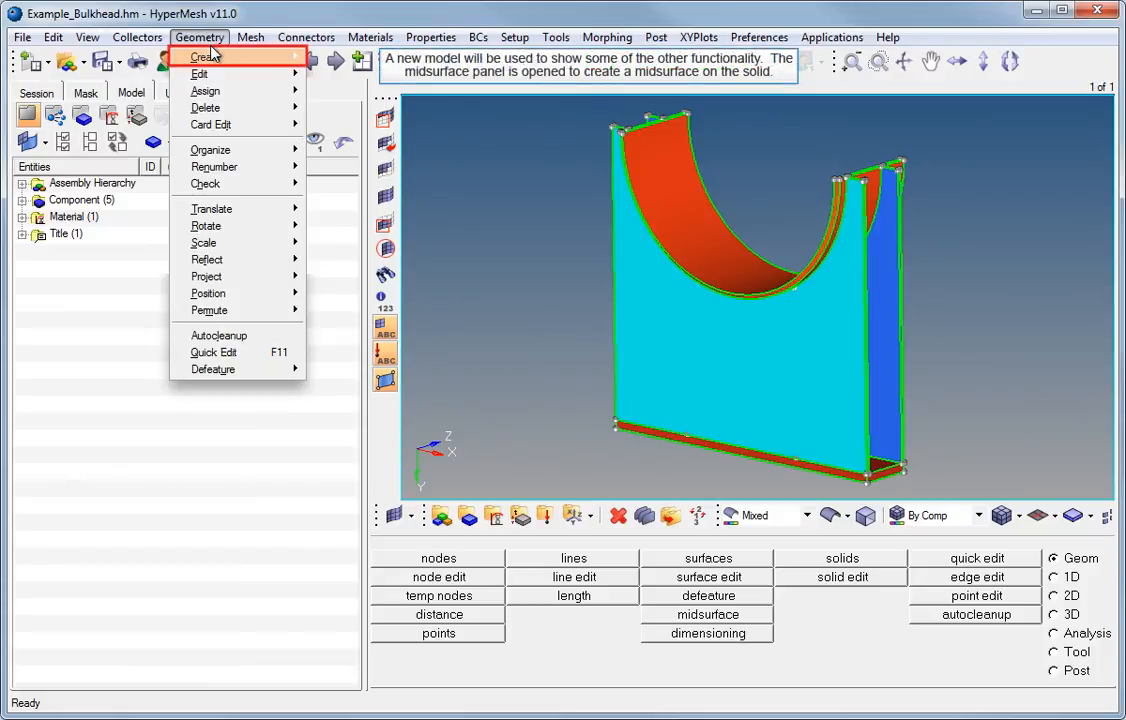
mouse_move(213, 62)
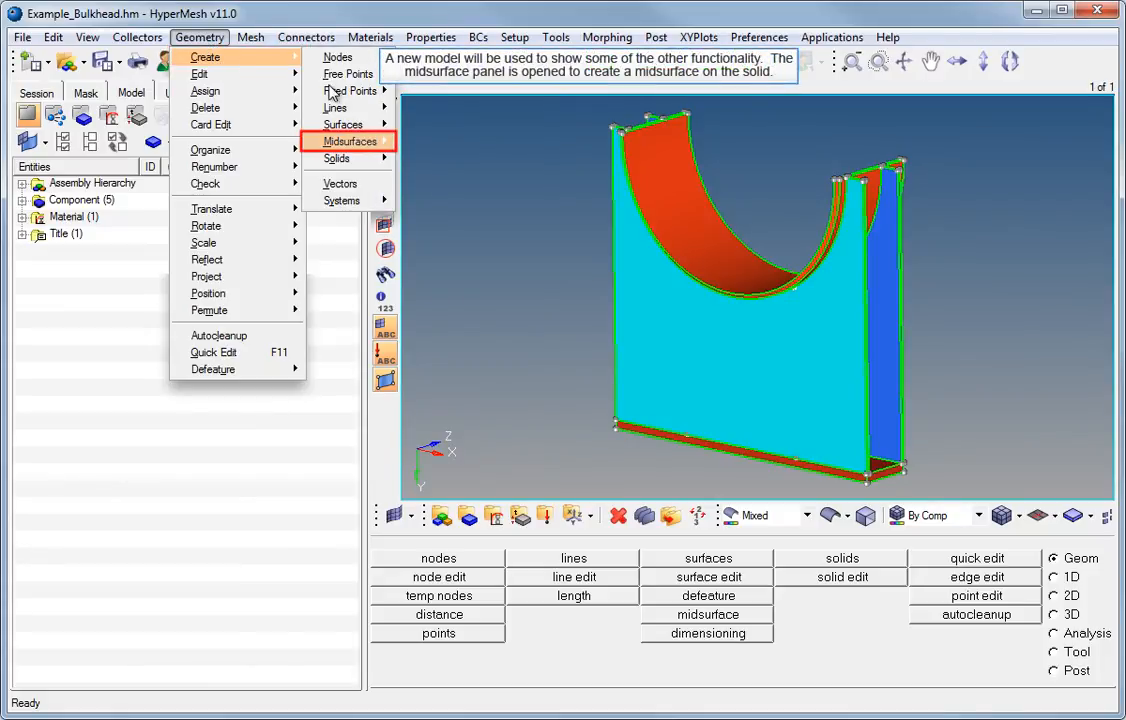
mouse_move(352, 146)
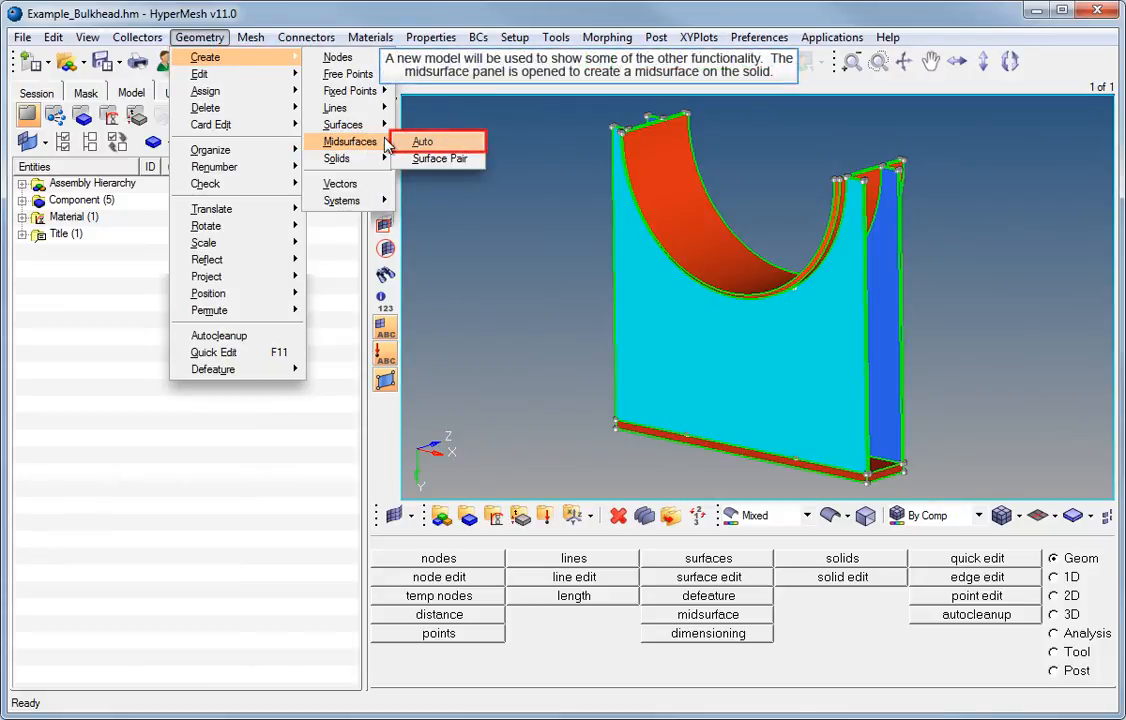
left_click(420, 142)
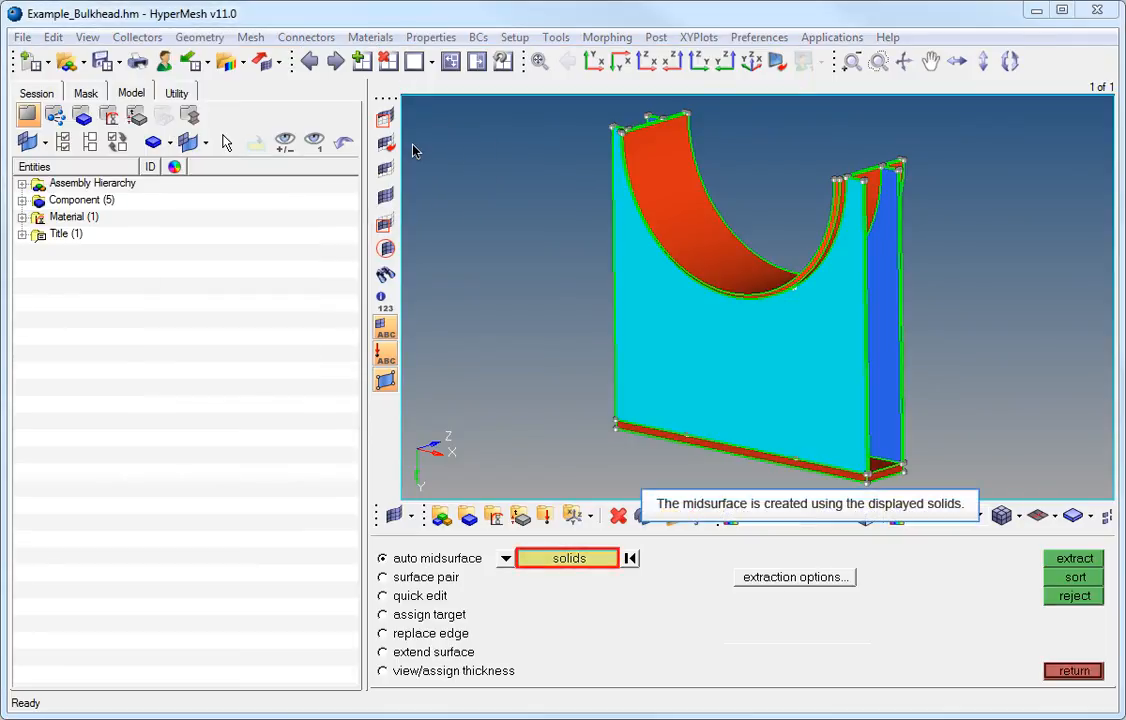
left_click(553, 560)
left_click(439, 594)
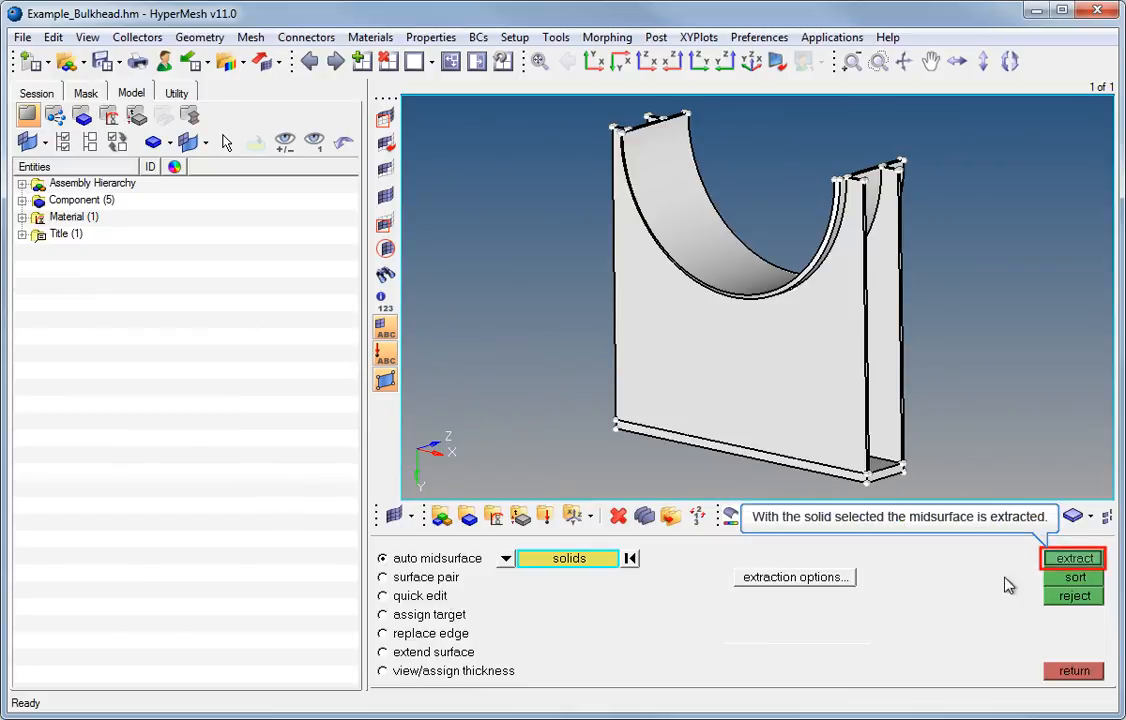
left_click(1074, 560)
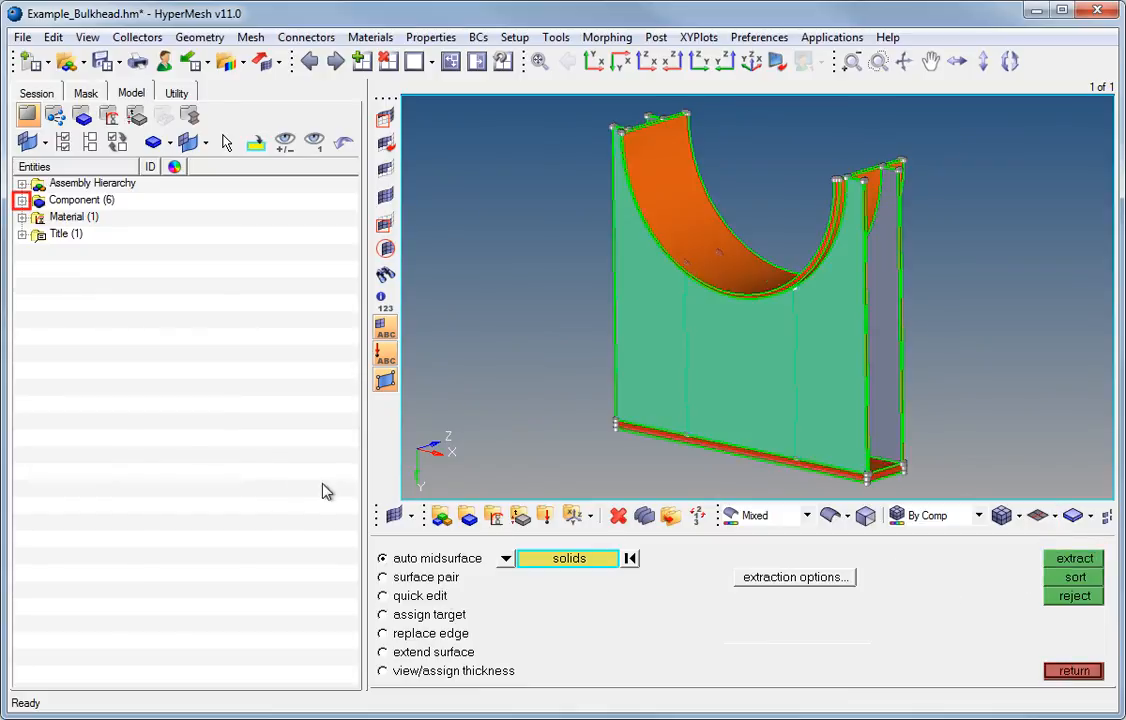
Step: Isolate the Middle Surface component so that the other components are hidden
left_click(22, 200)
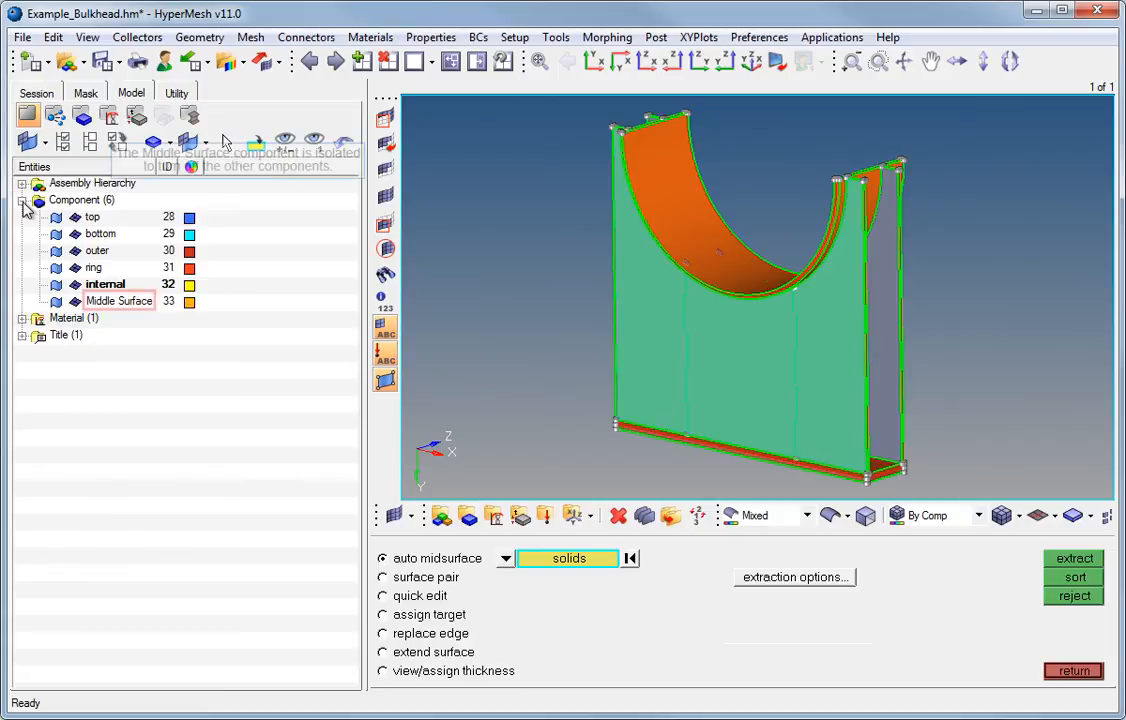
right_click(121, 303)
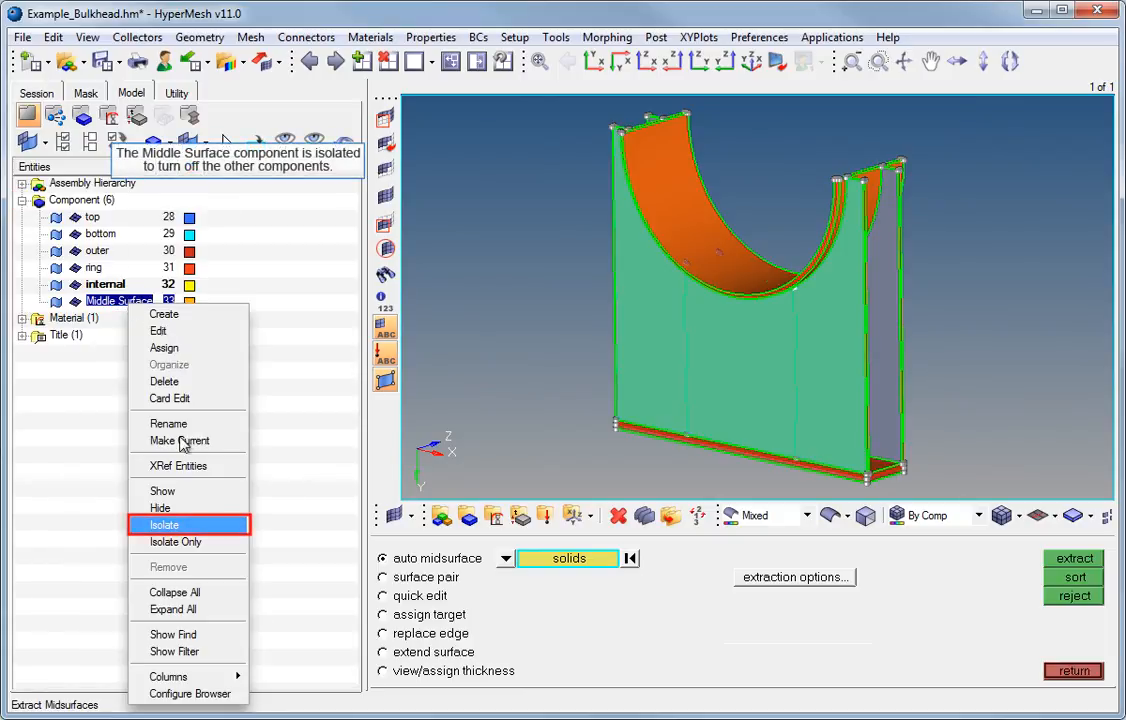
left_click(168, 526)
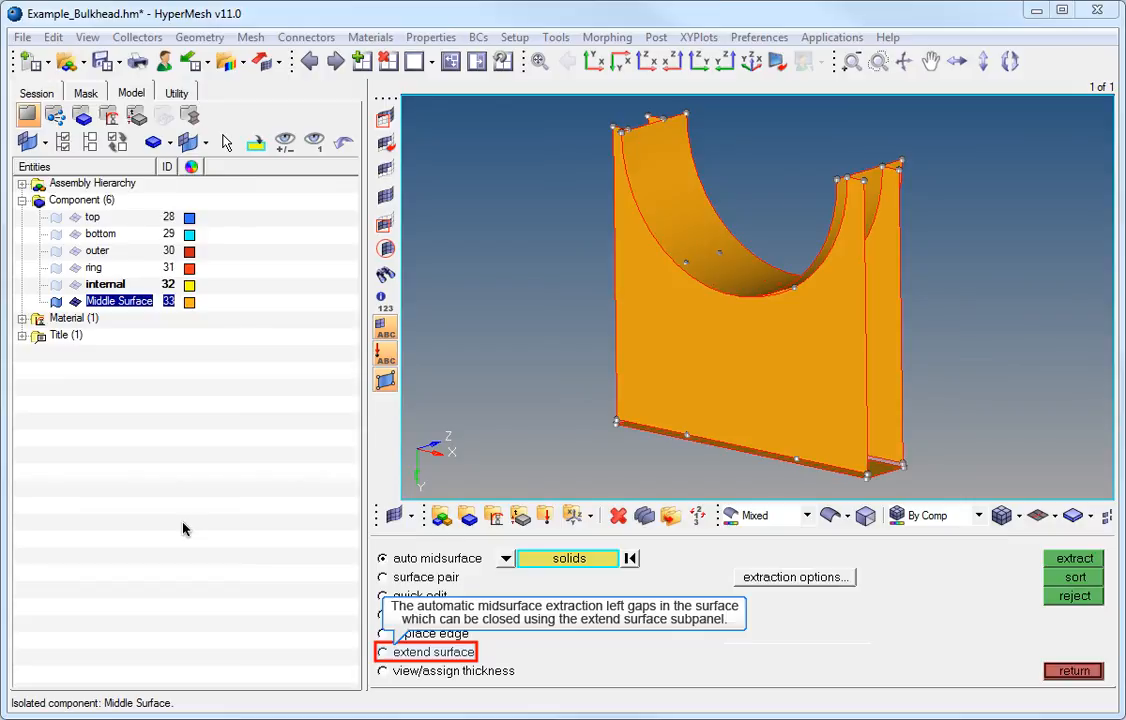
Step: Extend all displayed midsurfaces with max extension by a thickness multiplier of 3.000, using cross extension and trimmed result surfaces
left_click(411, 655)
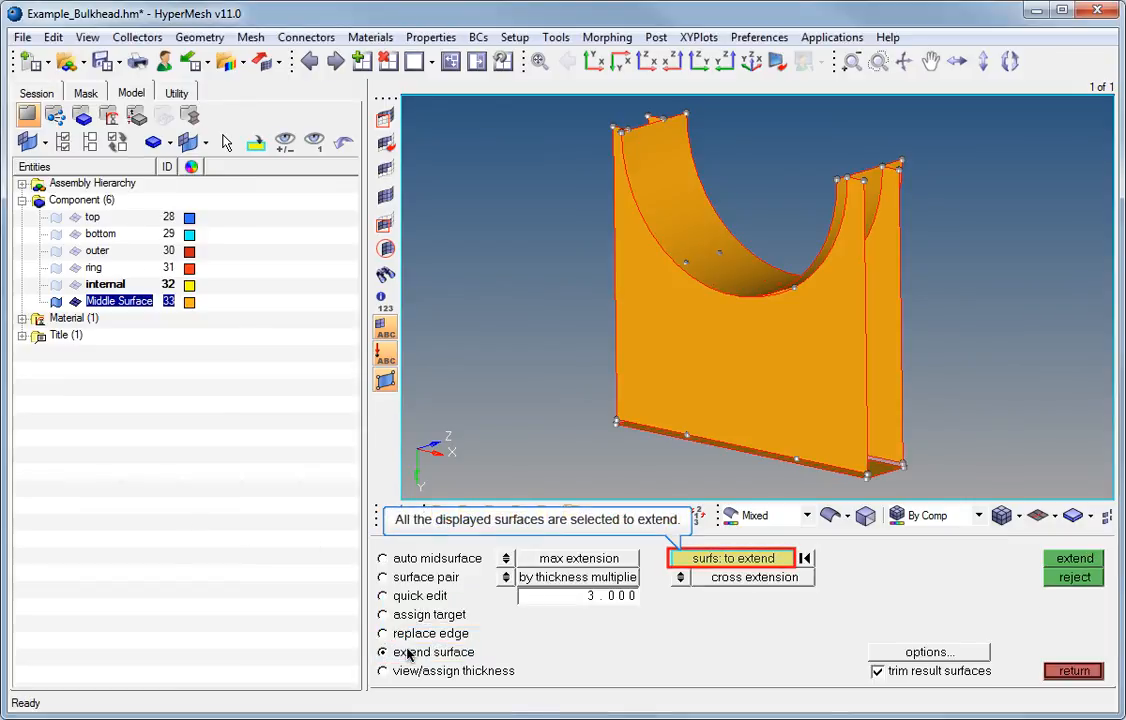
left_click(686, 560)
left_click(468, 598)
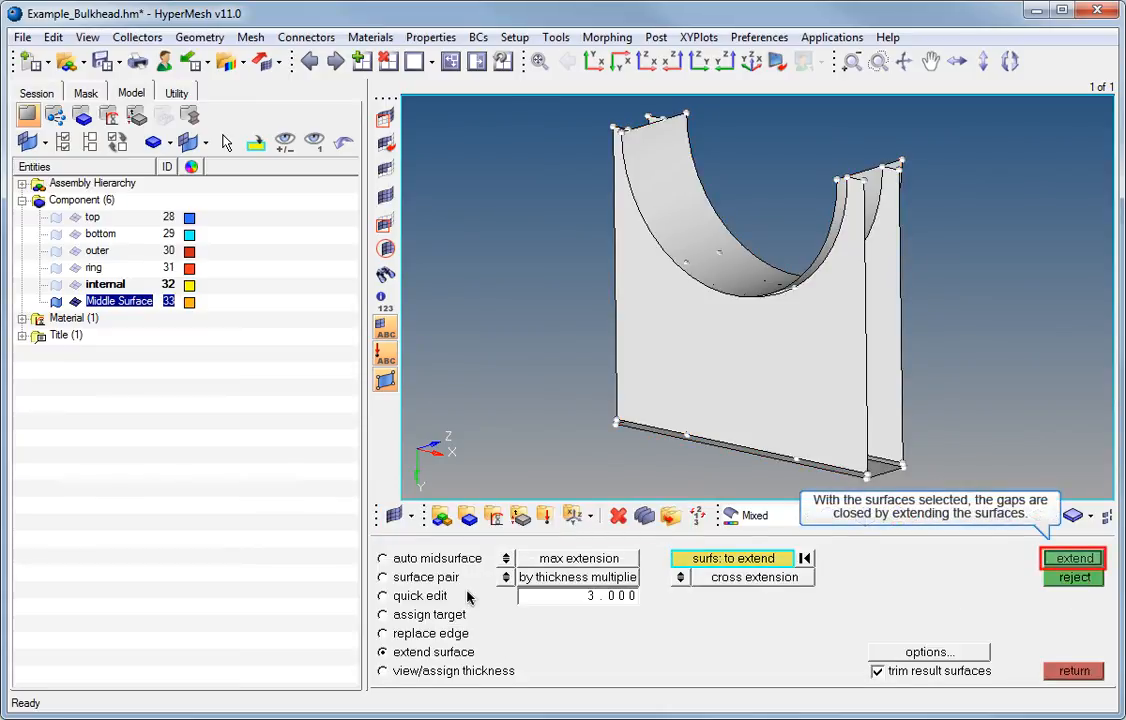
left_click(1072, 558)
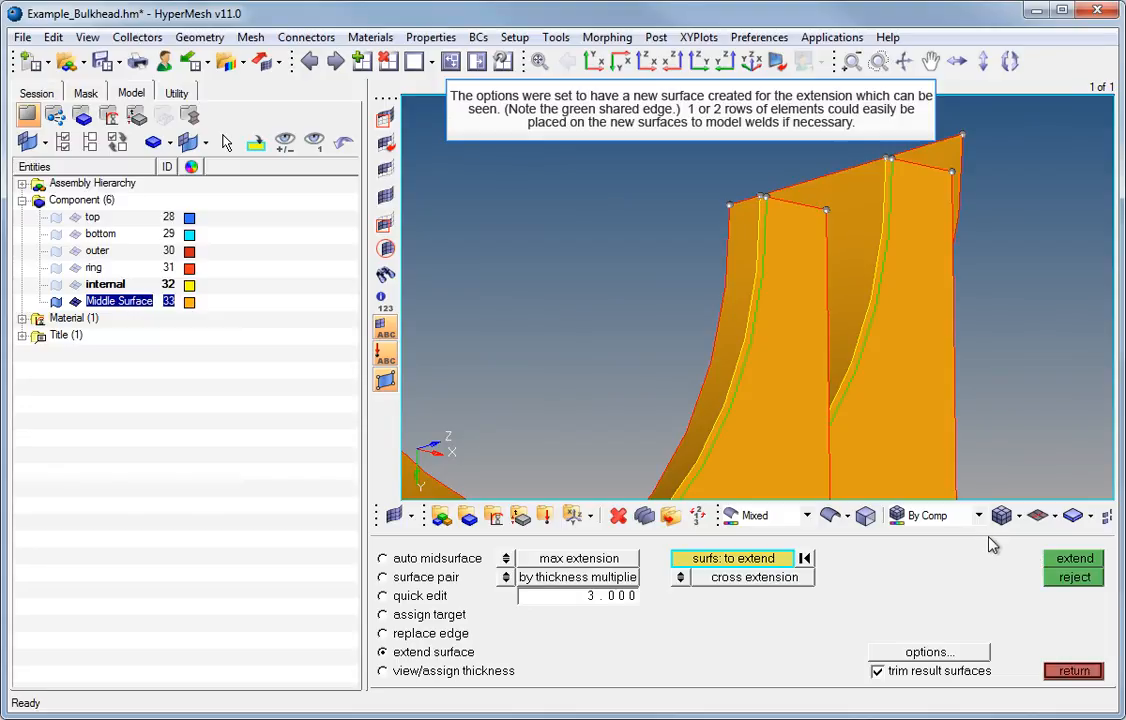
Step: Reject the trimmed extension and extend the same displayed midsurfaces again with trim result surfaces turned off
key("f")
left_click(1057, 583)
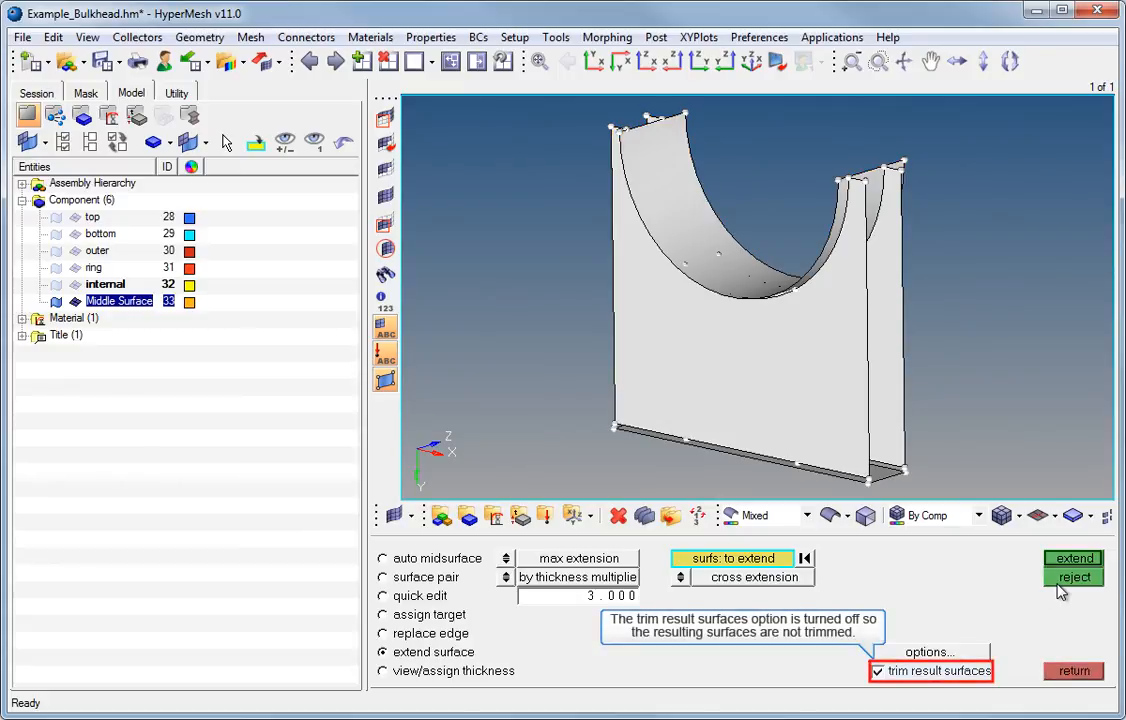
left_click(908, 677)
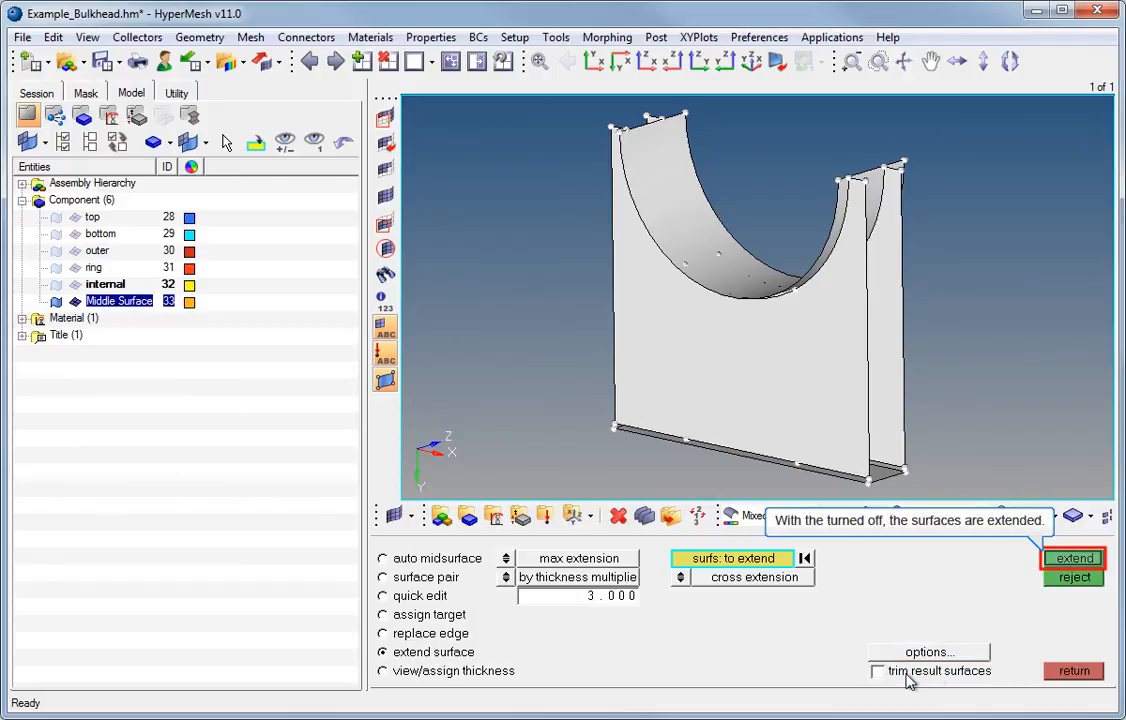
left_click(1068, 559)
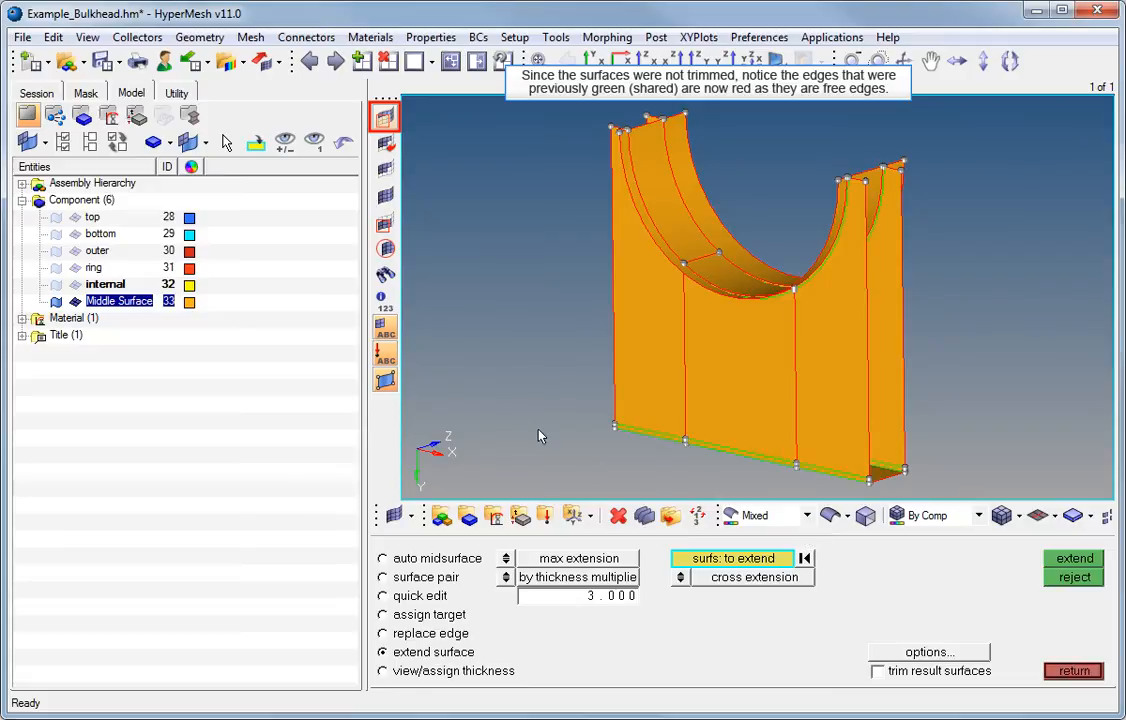
Step: Mask the large front surface of the extended bulkhead midsurface
left_click(390, 118)
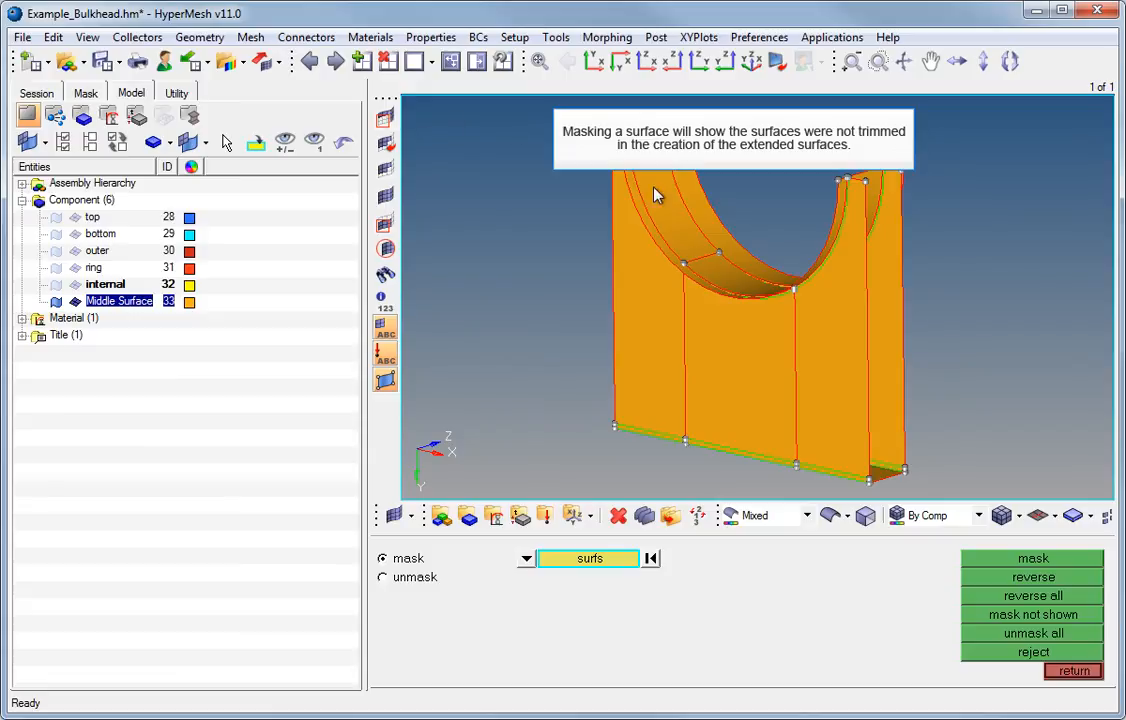
left_click(729, 372)
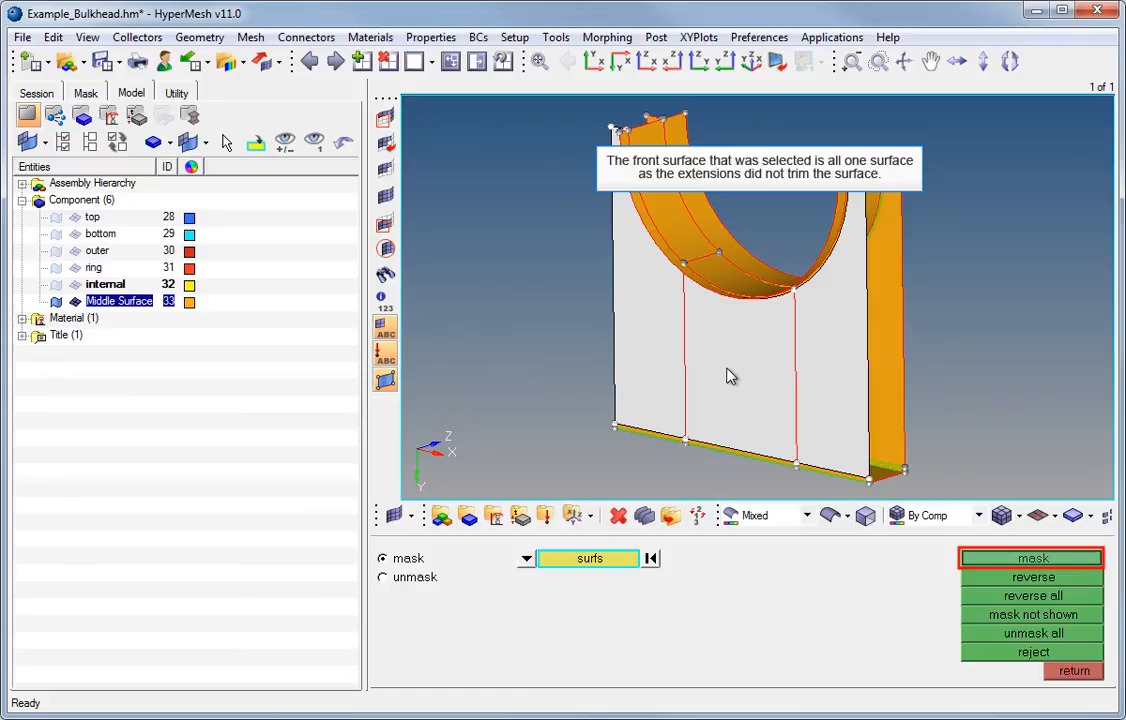
left_click(1023, 564)
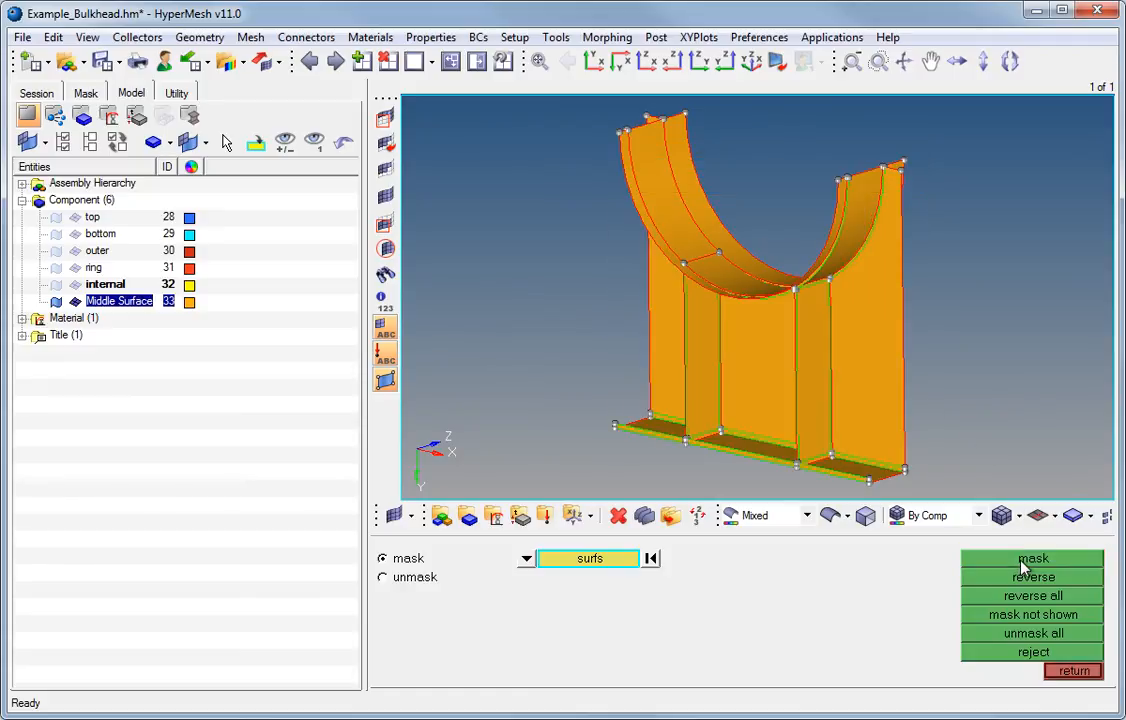